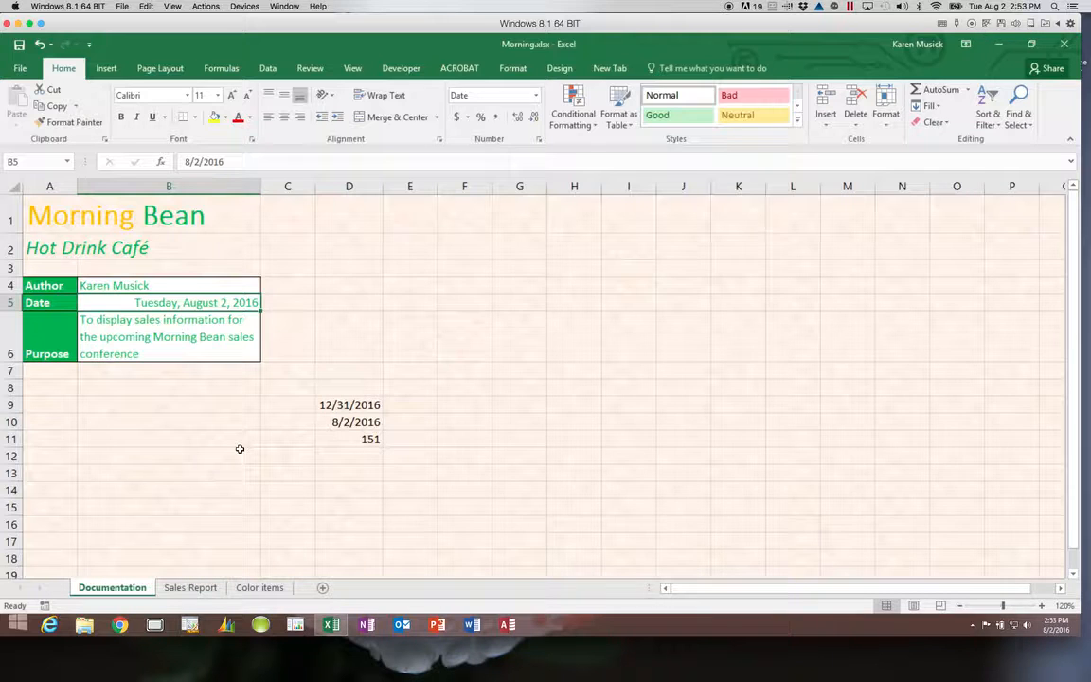
# Left-align the date in cell B5 of the Documentation sheet.
pyautogui.click(190, 587)
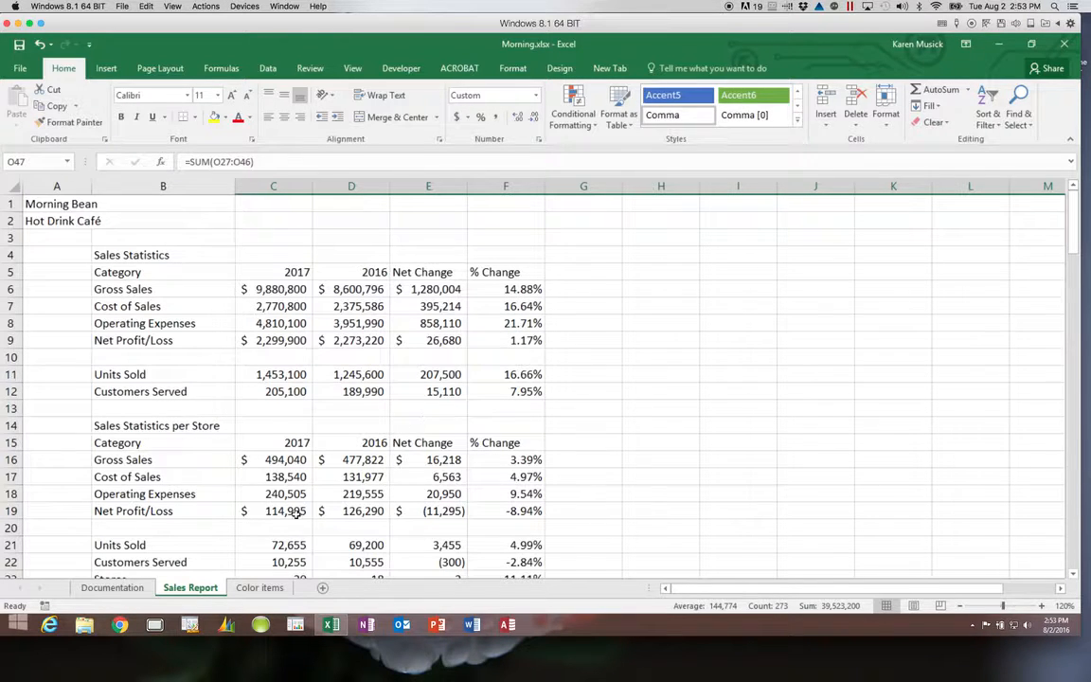
pyautogui.click(114, 587)
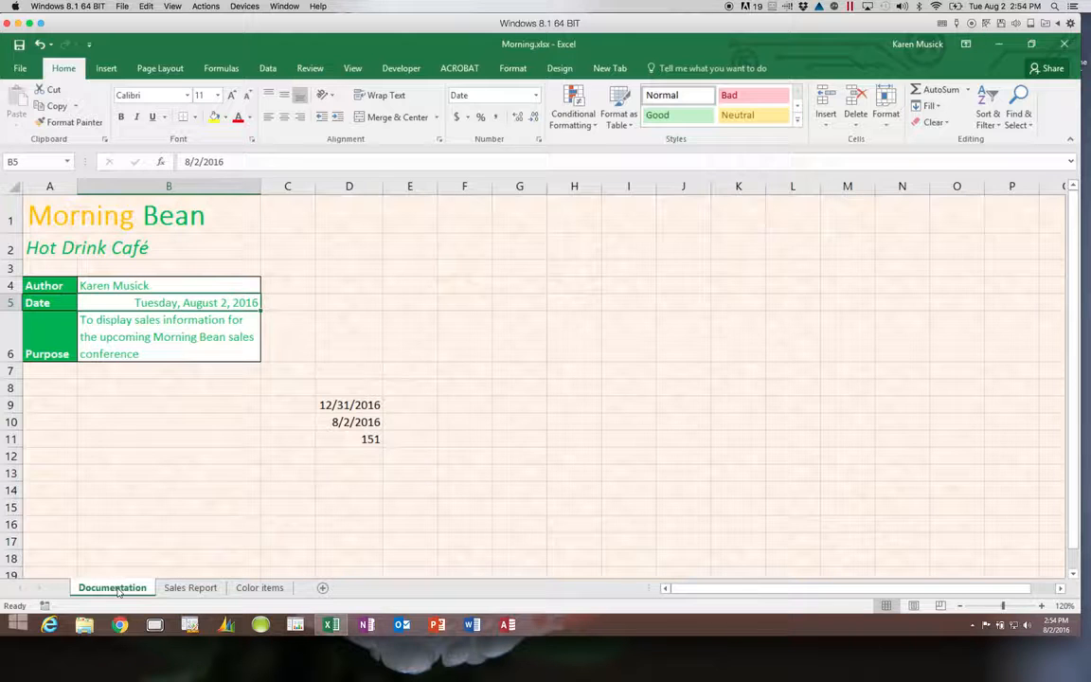
pyautogui.click(269, 117)
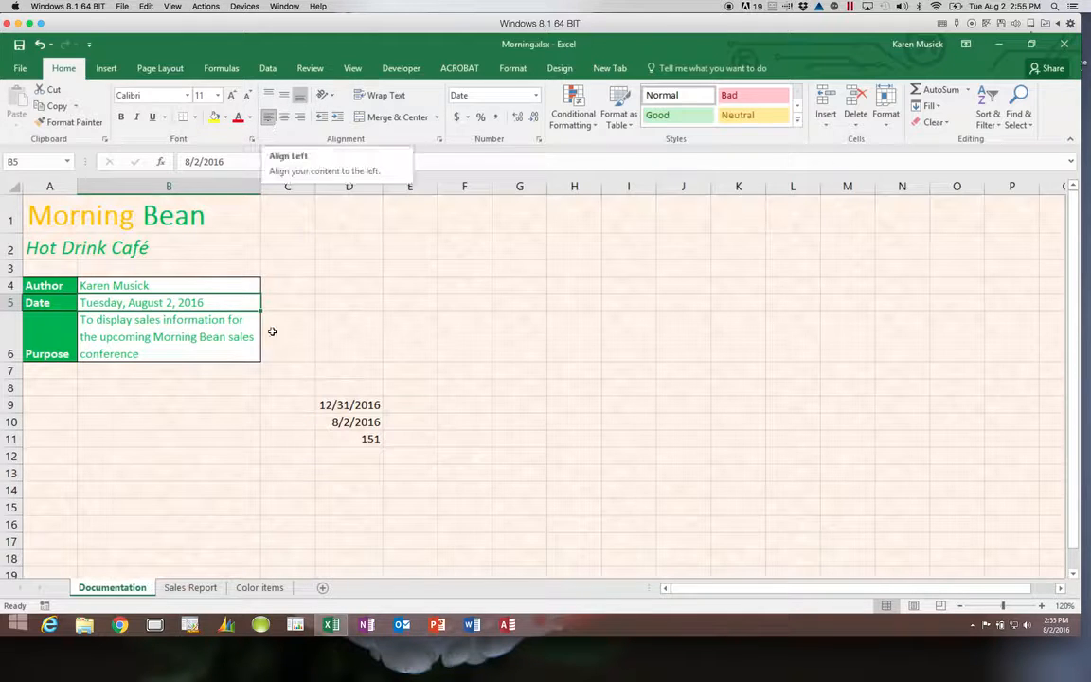
# Center the year, Net Change and % Change headings in C5:F5 and C15:F15 of the Sales Report sheet.
pyautogui.click(197, 587)
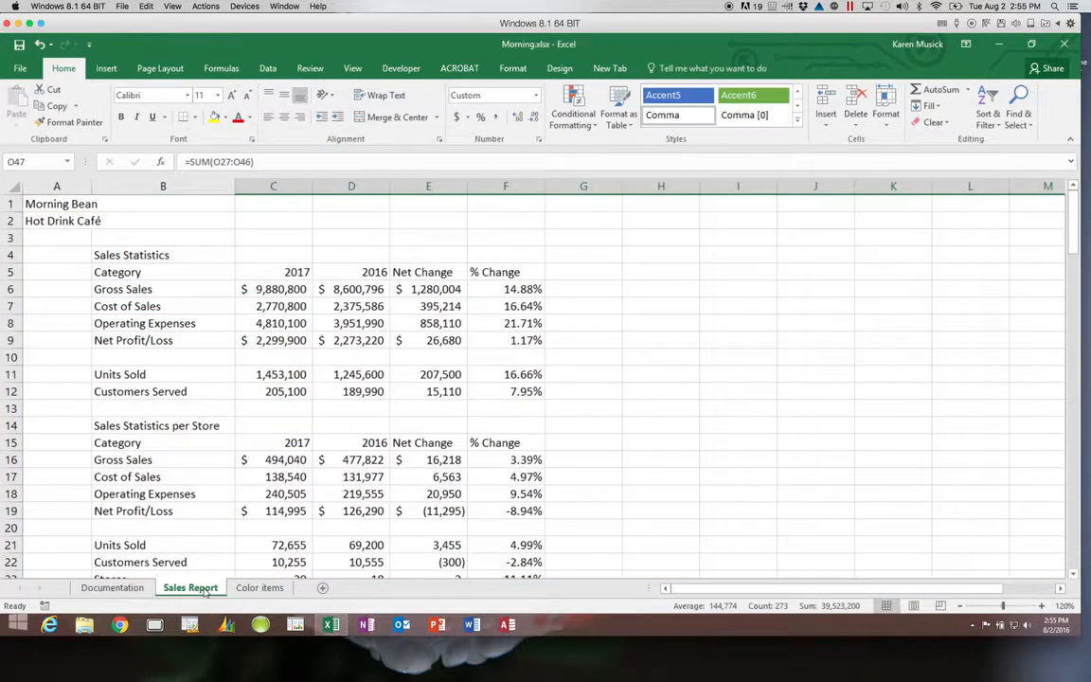
pyautogui.click(283, 272)
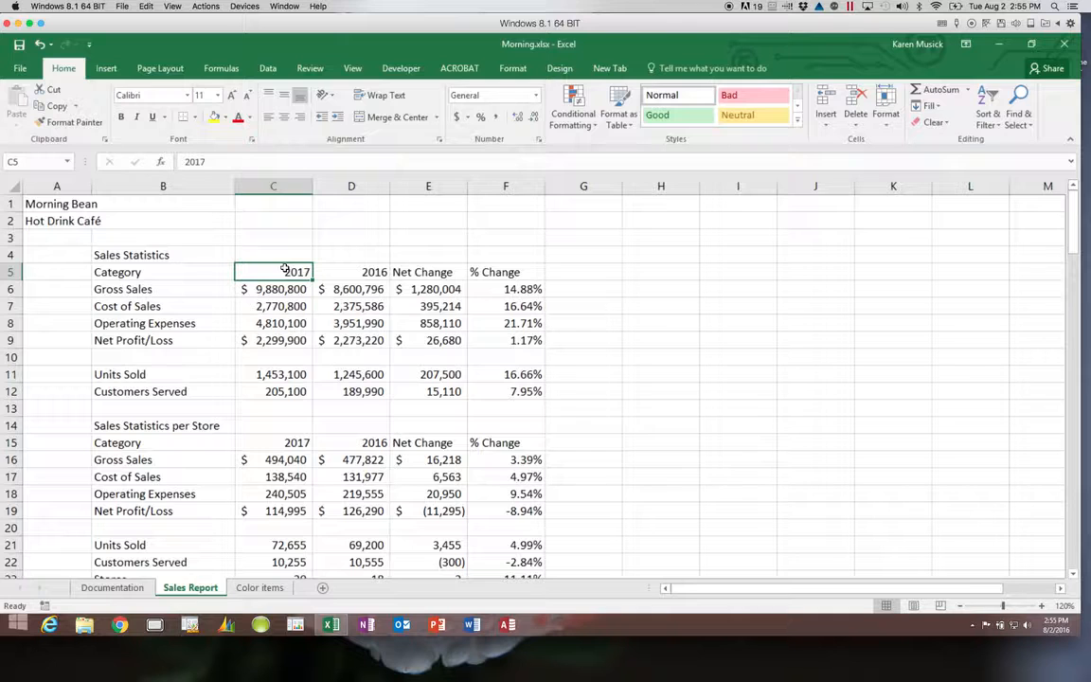
pyautogui.moveTo(282, 271); pyautogui.dragTo(483, 268)
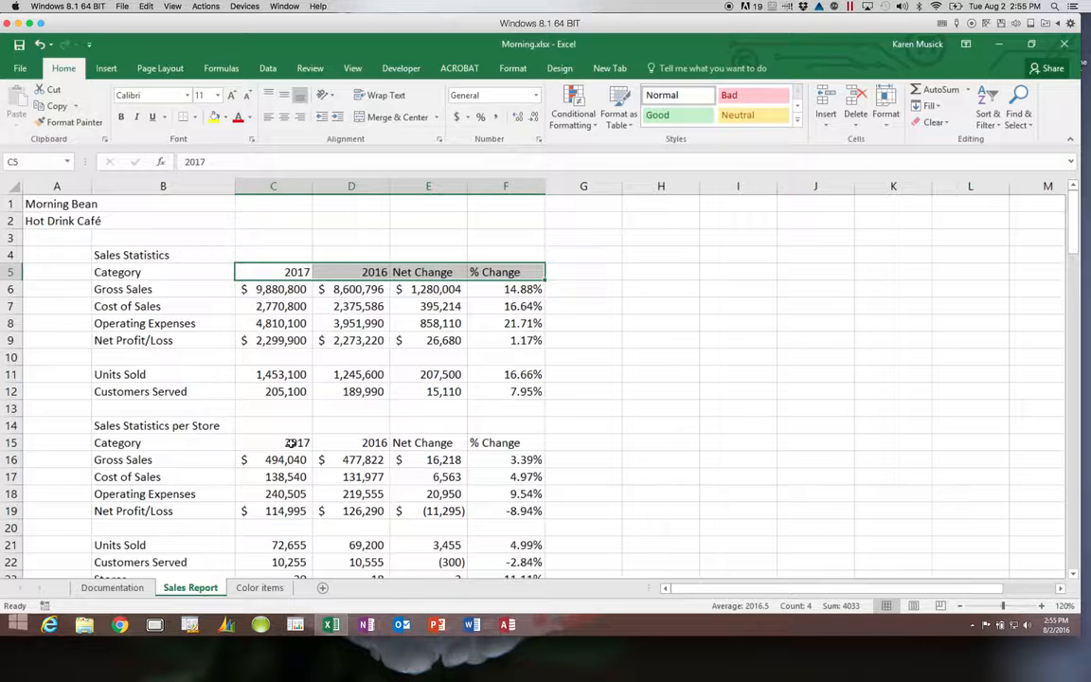
pyautogui.moveTo(295, 442); pyautogui.dragTo(478, 441)
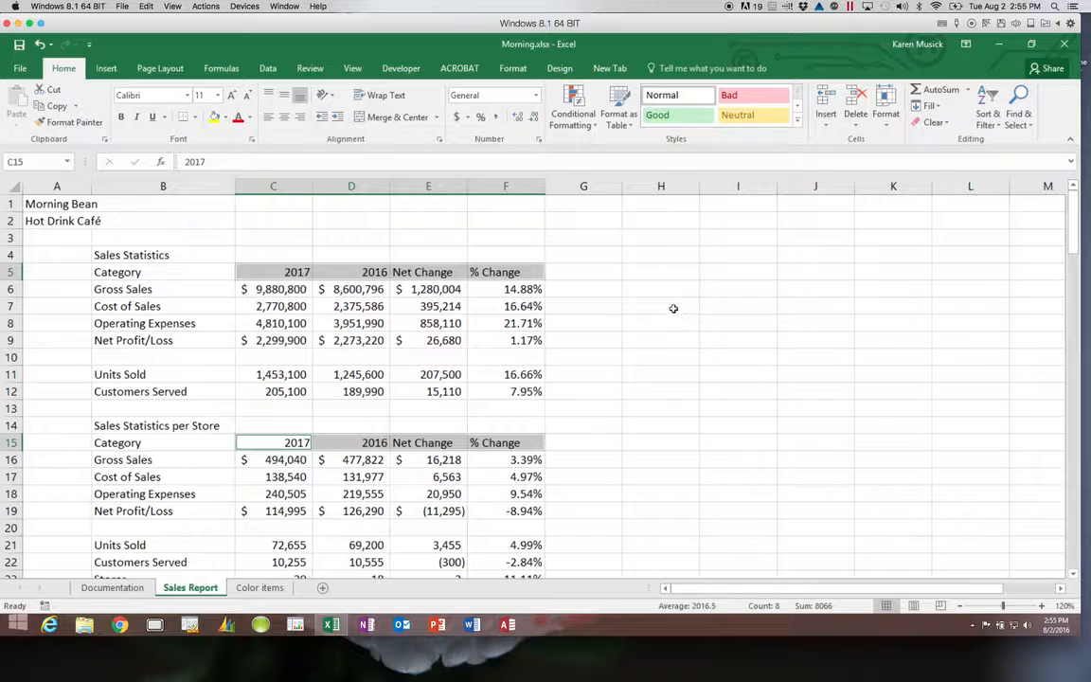
pyautogui.press('super+c')
pyautogui.press('Escape')
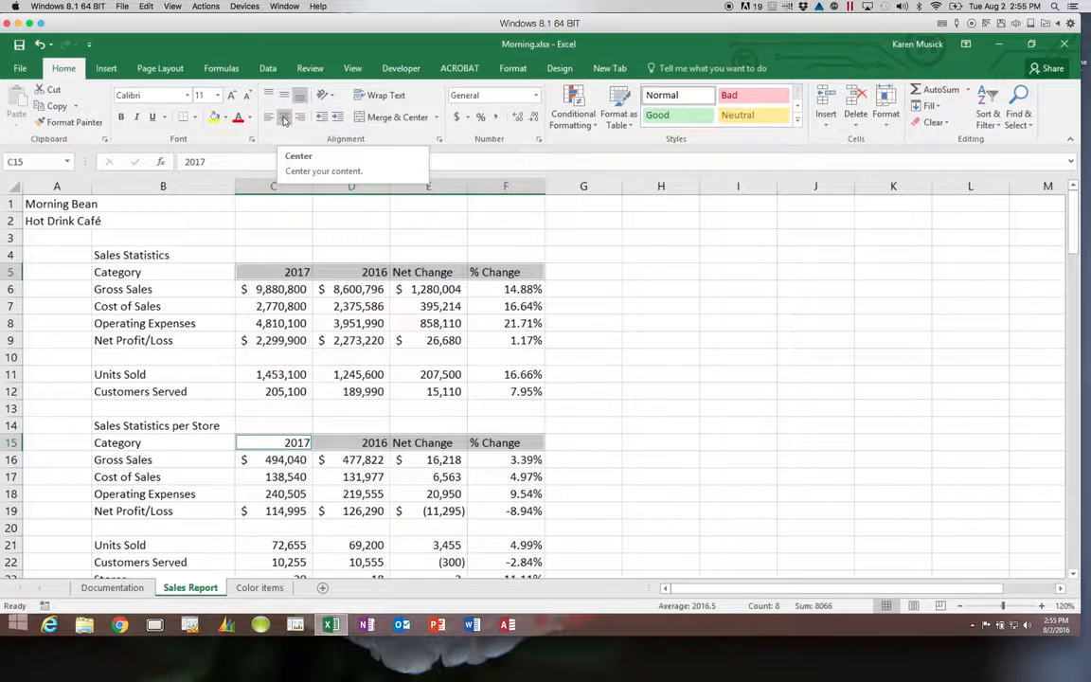
pyautogui.click(284, 120)
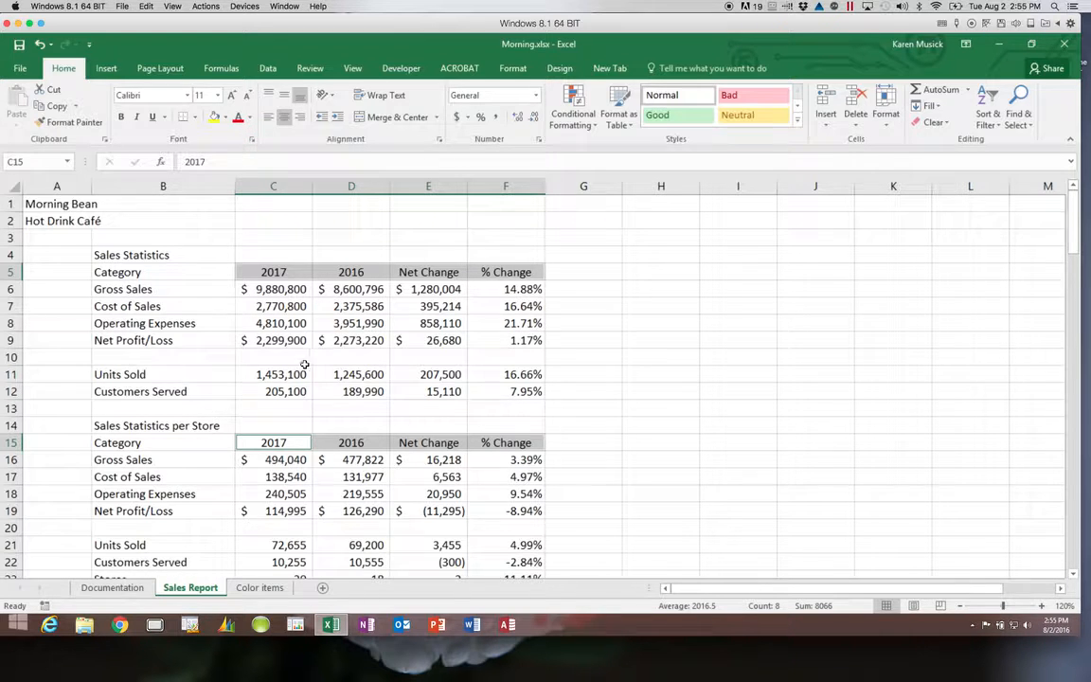
pyautogui.click(58, 411)
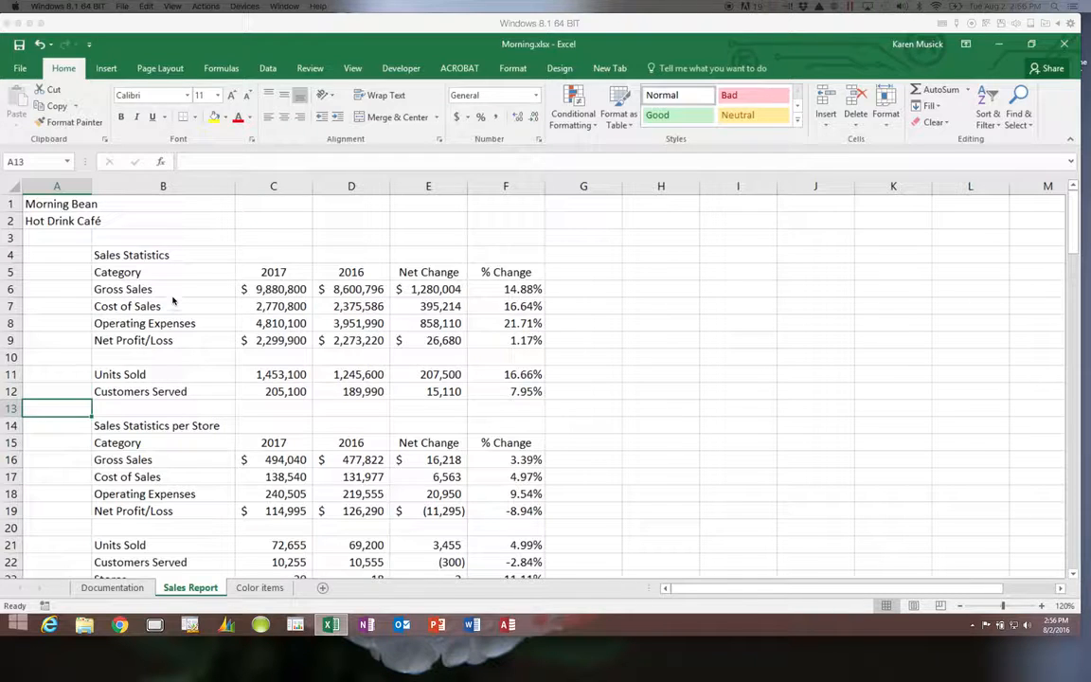
# Indent the Cost of Sales and Operating Expenses labels in B7:B8 and B17:B18 by one level.
pyautogui.click(159, 320)
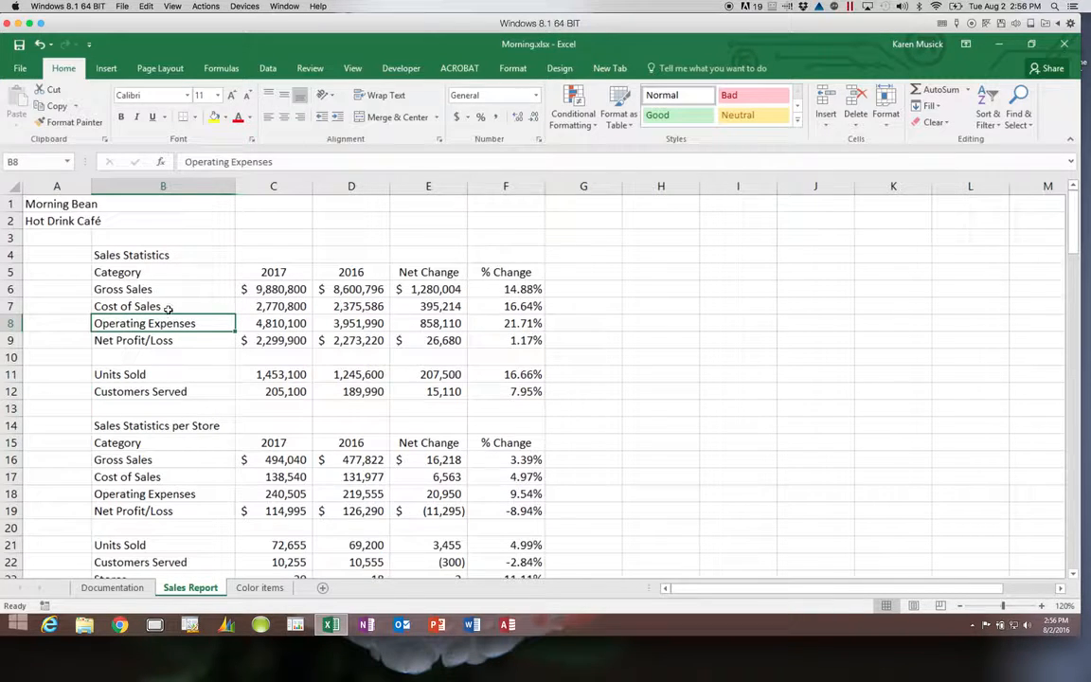
pyautogui.moveTo(167, 308)
pyautogui.mouseDown()
pyautogui.moveTo(158, 307)
pyautogui.moveTo(168, 318)
pyautogui.mouseUp()
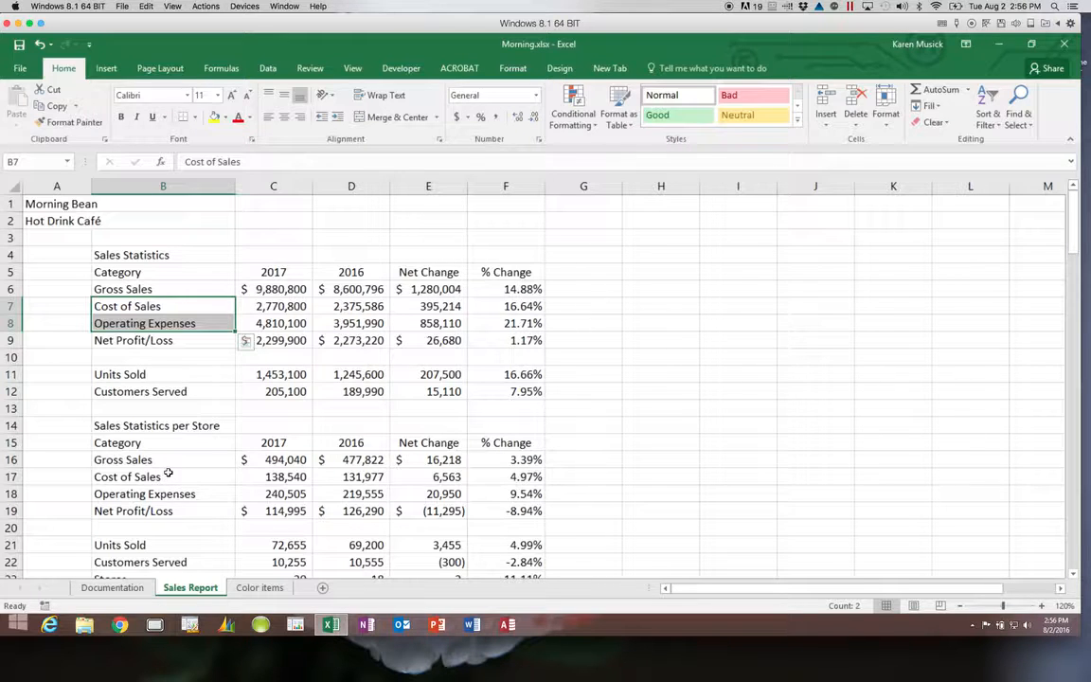
pyautogui.keyDown('ctrl'); pyautogui.moveTo(167, 476); pyautogui.dragTo(166, 488); pyautogui.keyUp('ctrl')
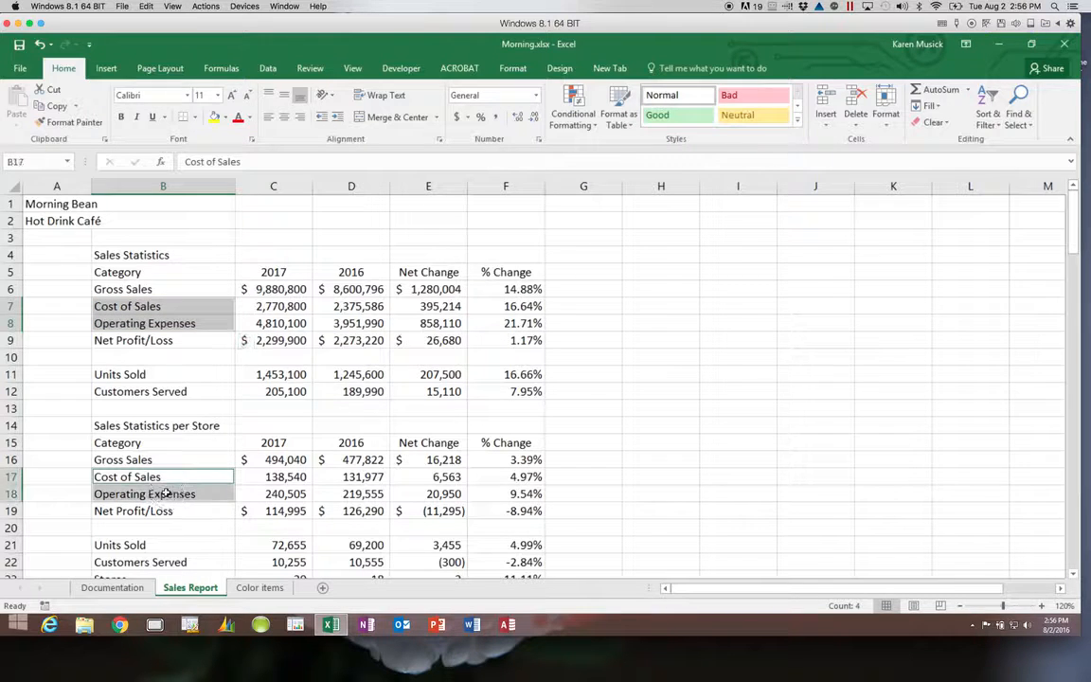
pyautogui.click(336, 117)
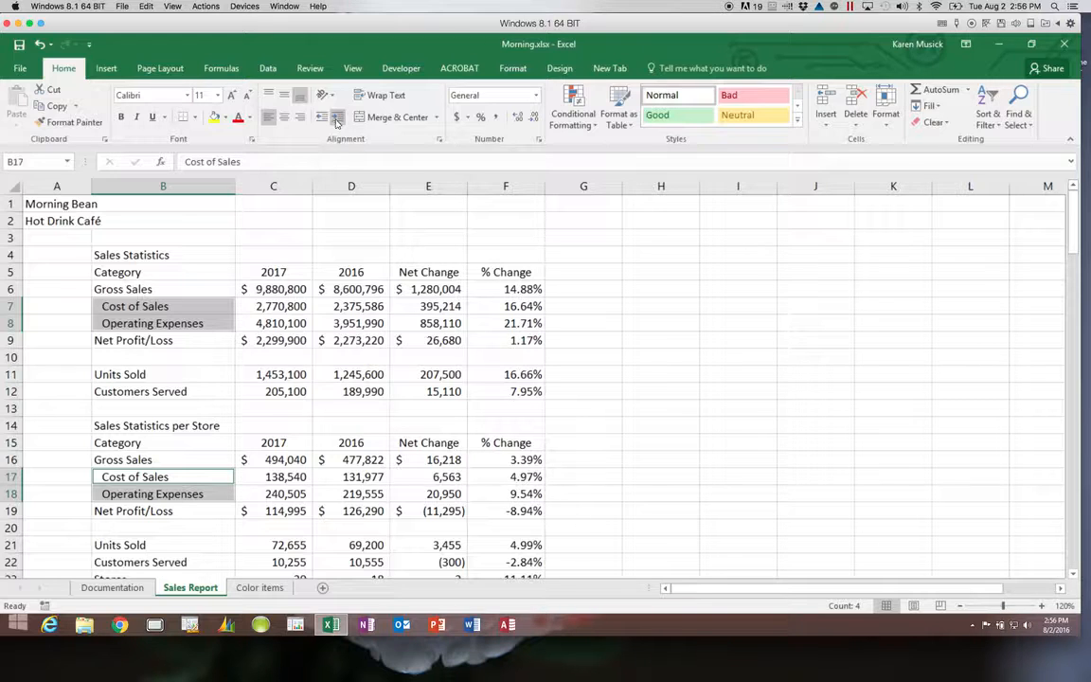
pyautogui.click(337, 118)
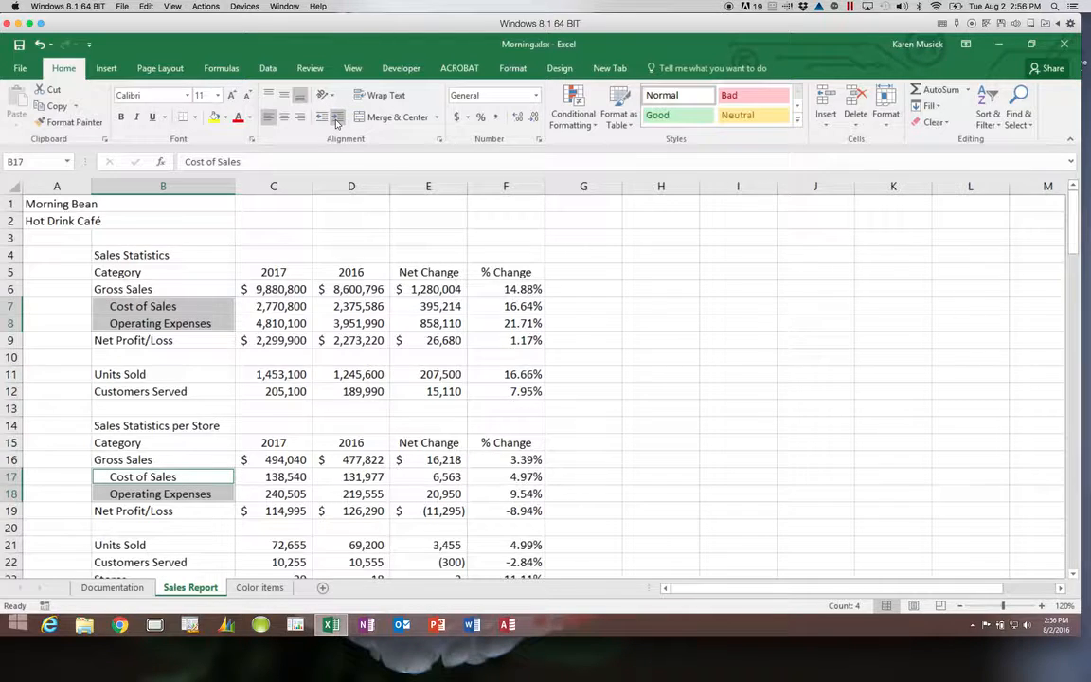
pyautogui.click(323, 118)
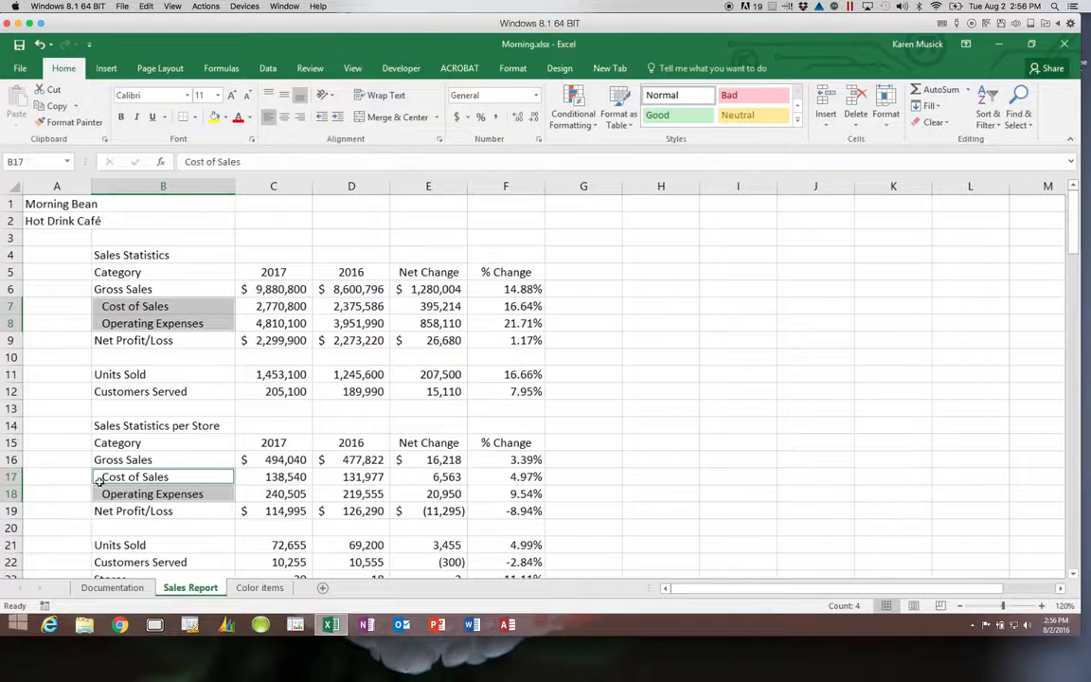
pyautogui.click(81, 414)
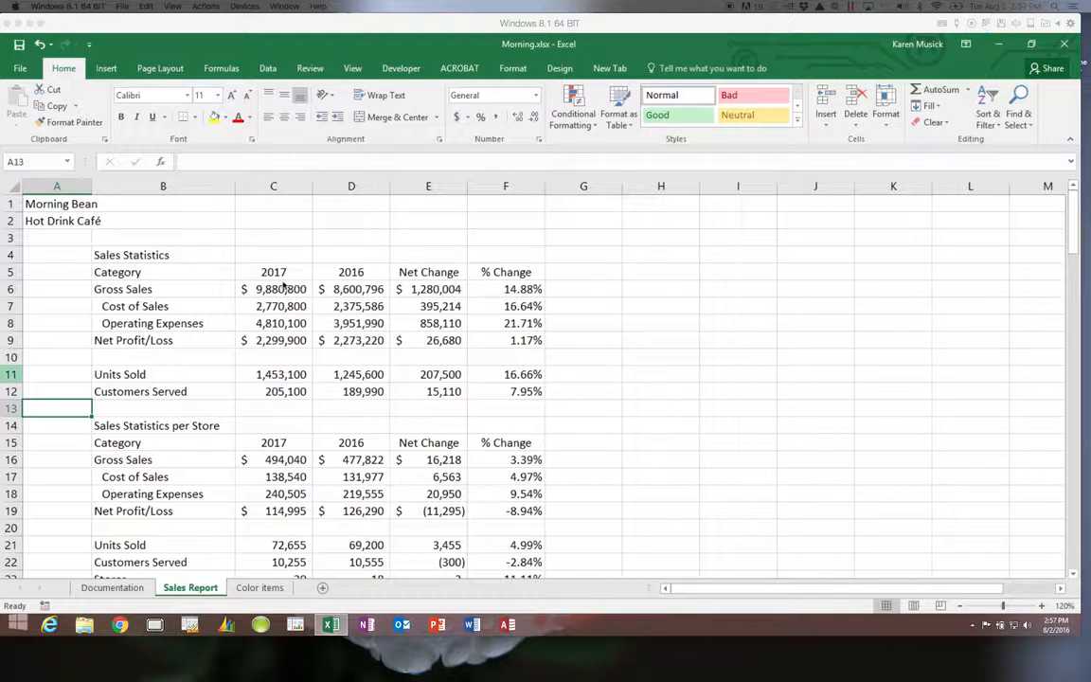
# Add a bottom border to the Sales Statistics heading row, B5:F5.
pyautogui.click(202, 270)
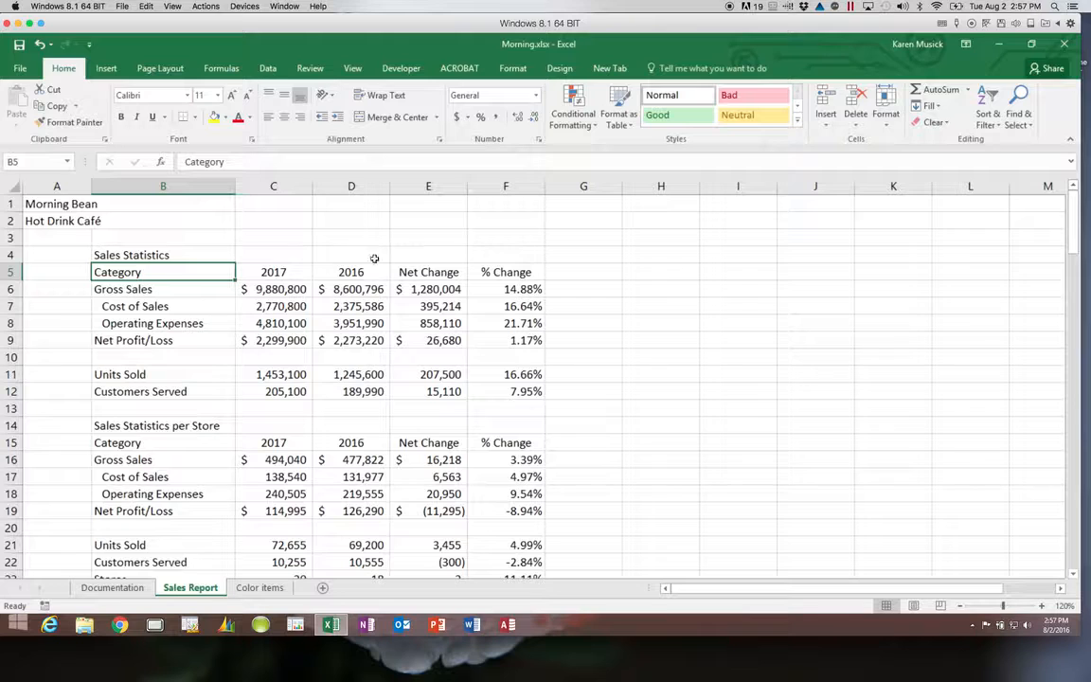
pyautogui.keyDown('shift'); pyautogui.click(491, 272); pyautogui.keyUp('shift')
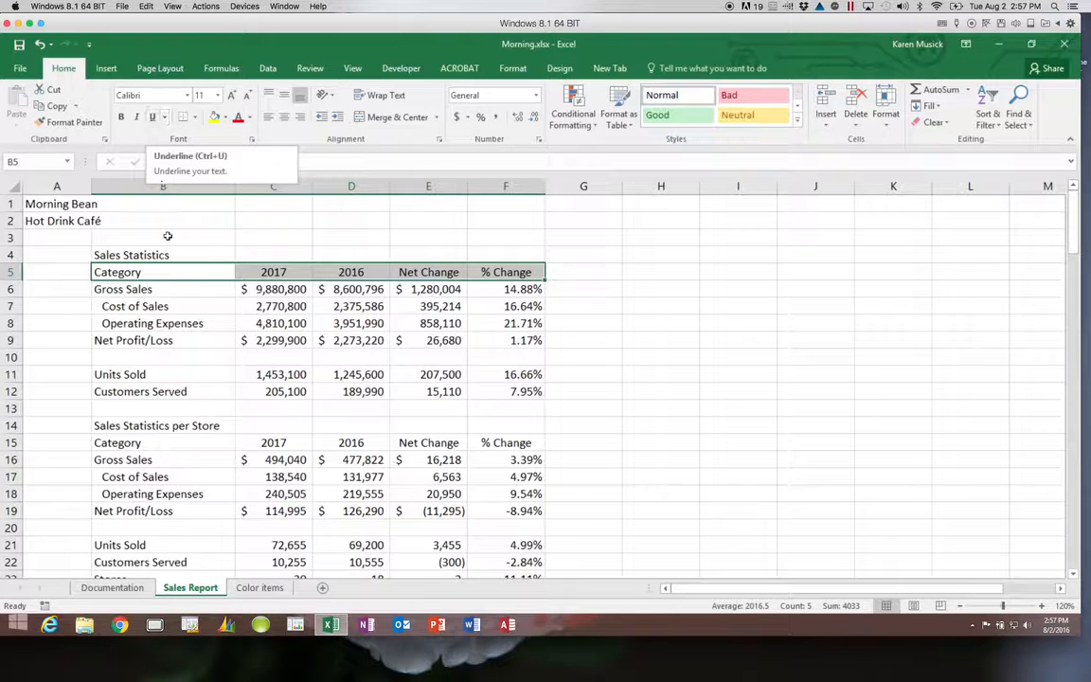
pyautogui.click(172, 300)
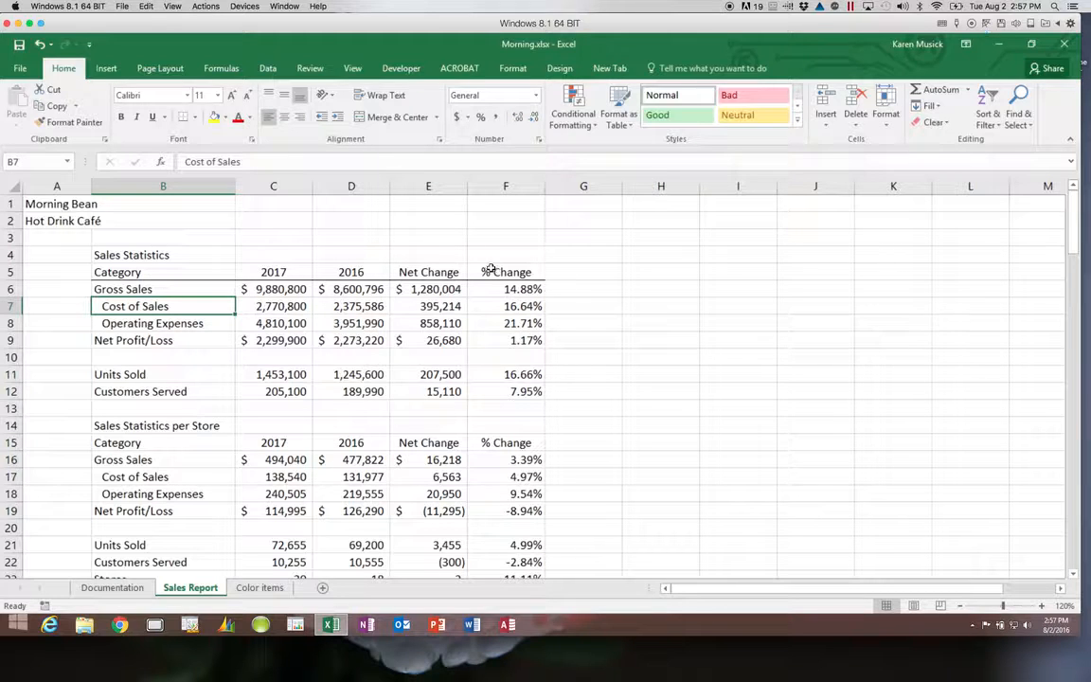
# Try the text underline on the Category heading in cell B5 and remove it again.
pyautogui.click(213, 271)
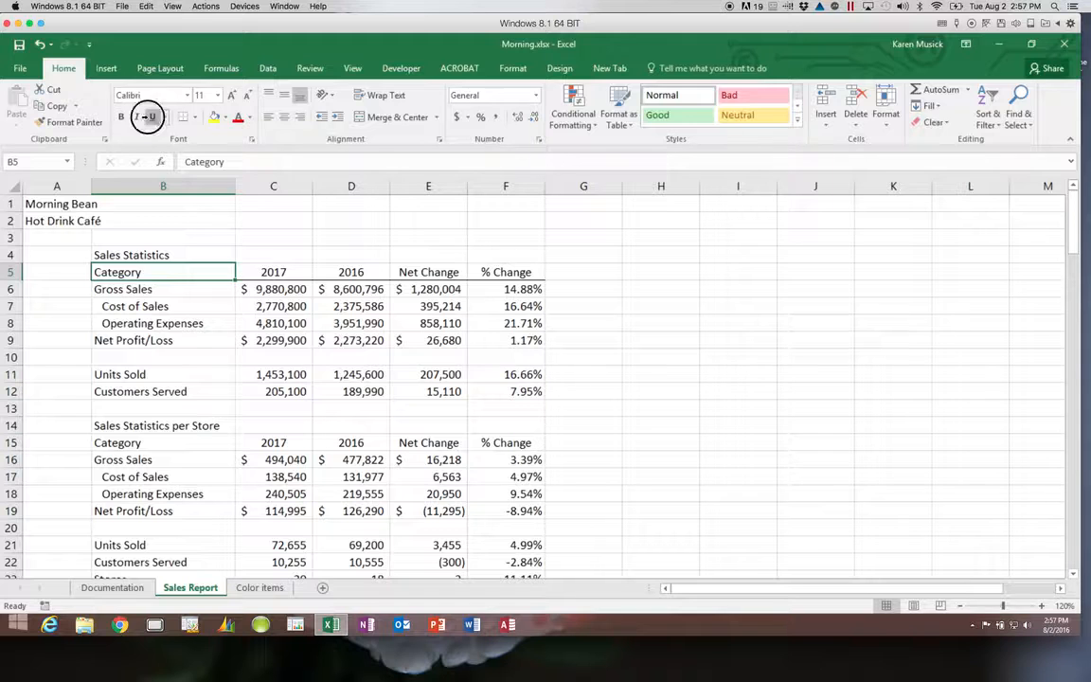
pyautogui.click(149, 298)
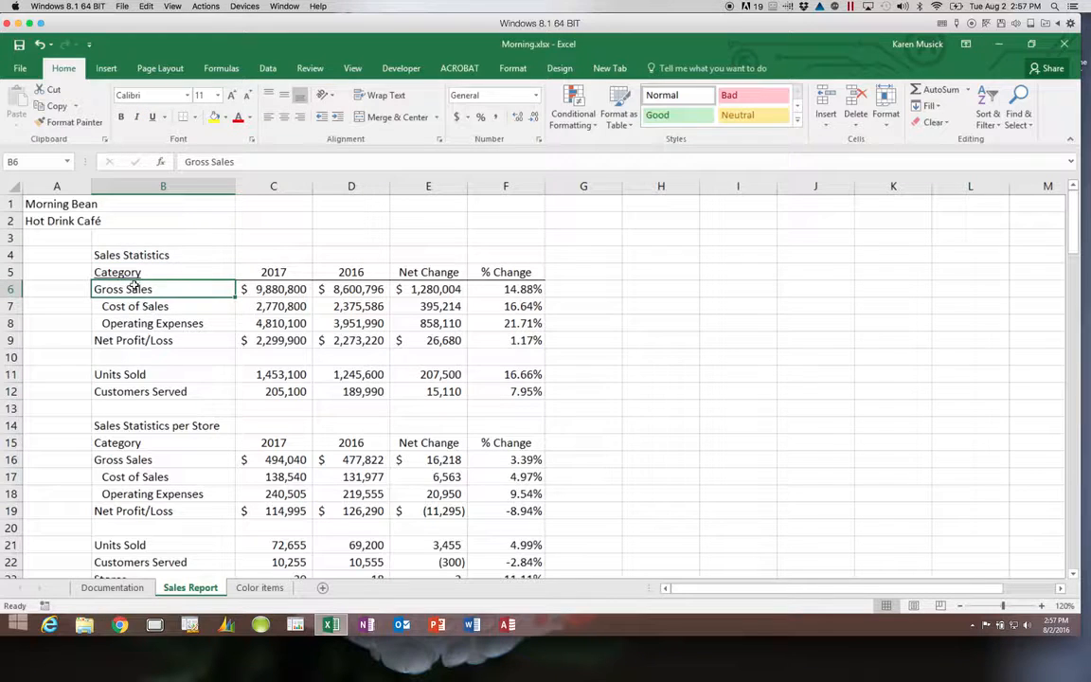
pyautogui.click(144, 272)
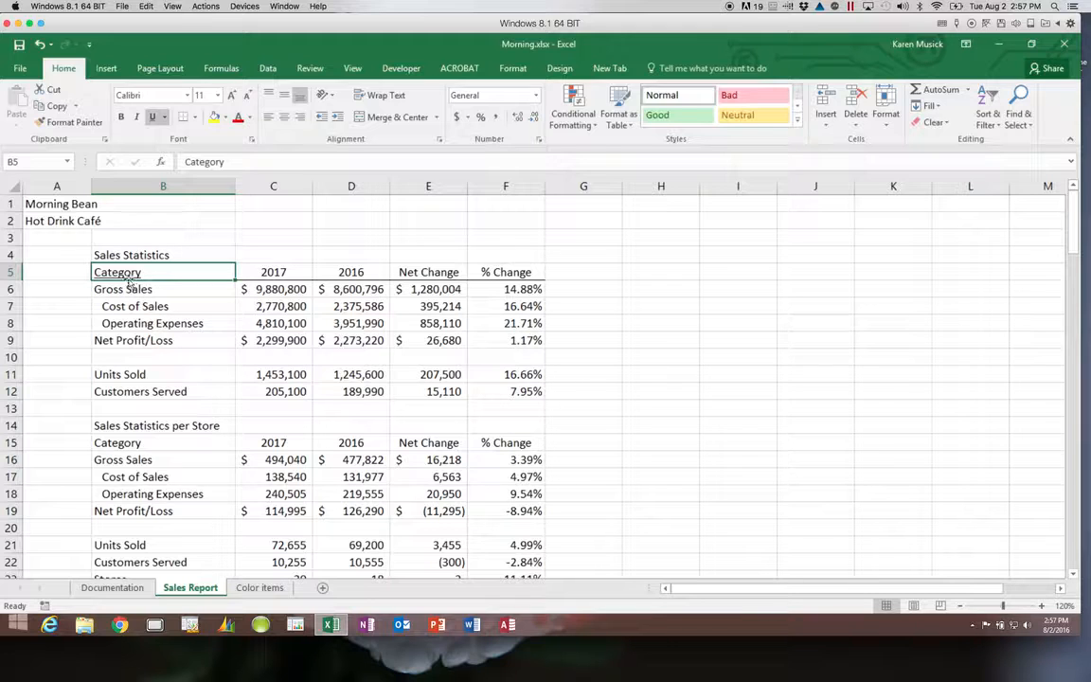
pyautogui.click(152, 116)
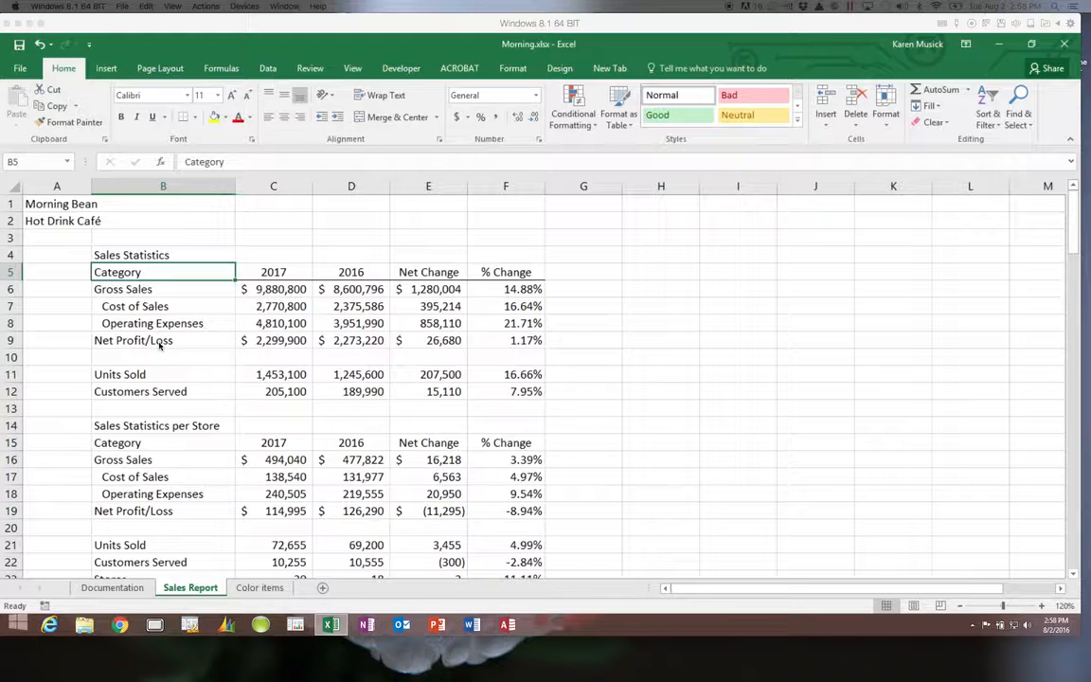
# Add a top border to the Net Profit/Loss row of the Sales Statistics table, B9:F9.
pyautogui.click(139, 339)
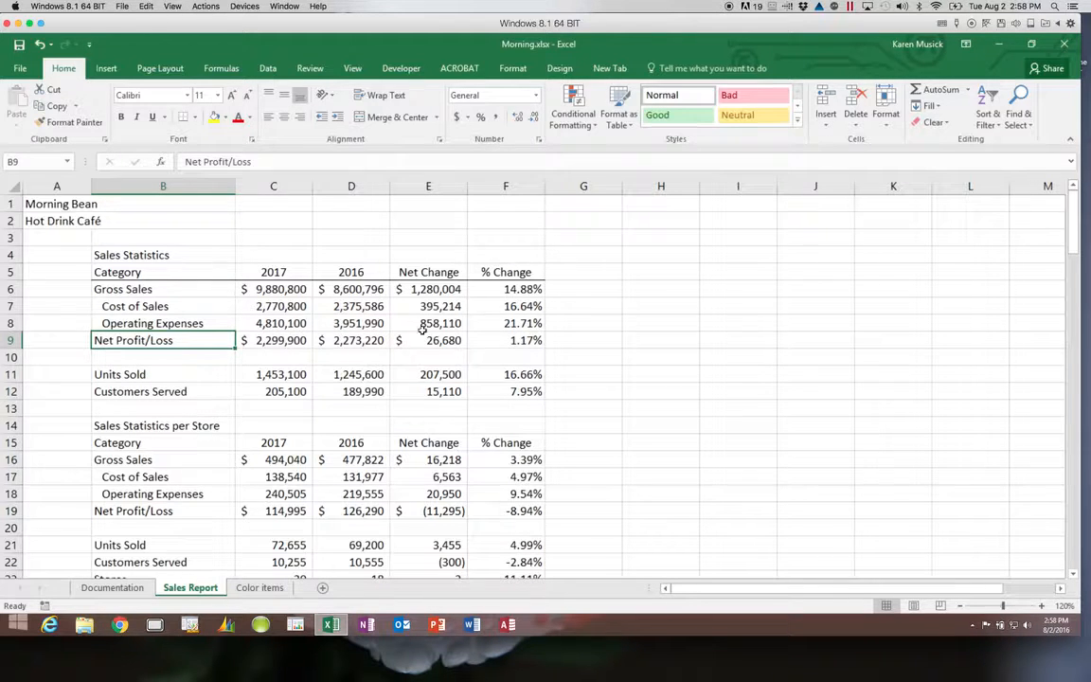
pyautogui.keyDown('ctrl'); pyautogui.click(516, 340); pyautogui.keyUp('ctrl')
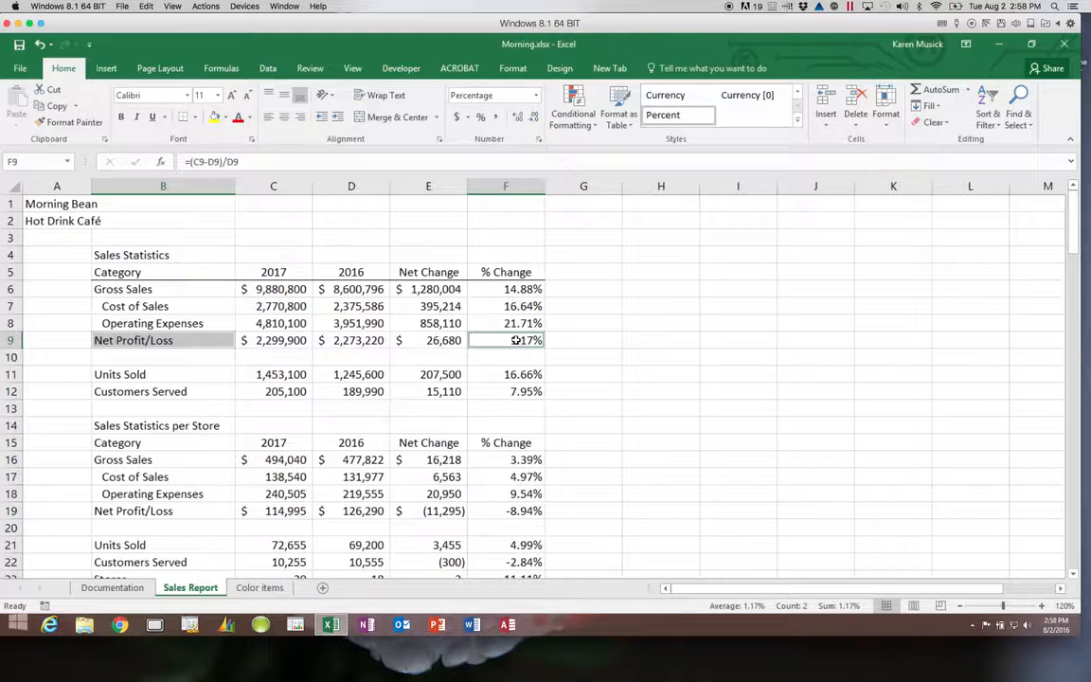
pyautogui.click(213, 340)
pyautogui.keyDown('shift'); pyautogui.click(502, 341); pyautogui.keyUp('shift')
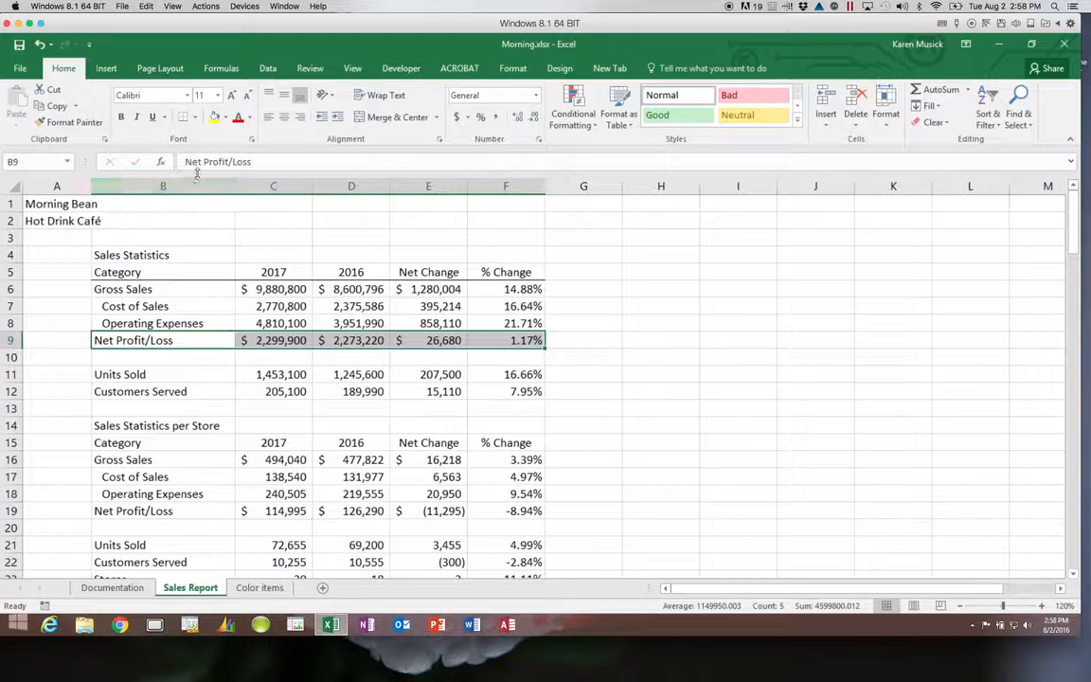
pyautogui.click(194, 117)
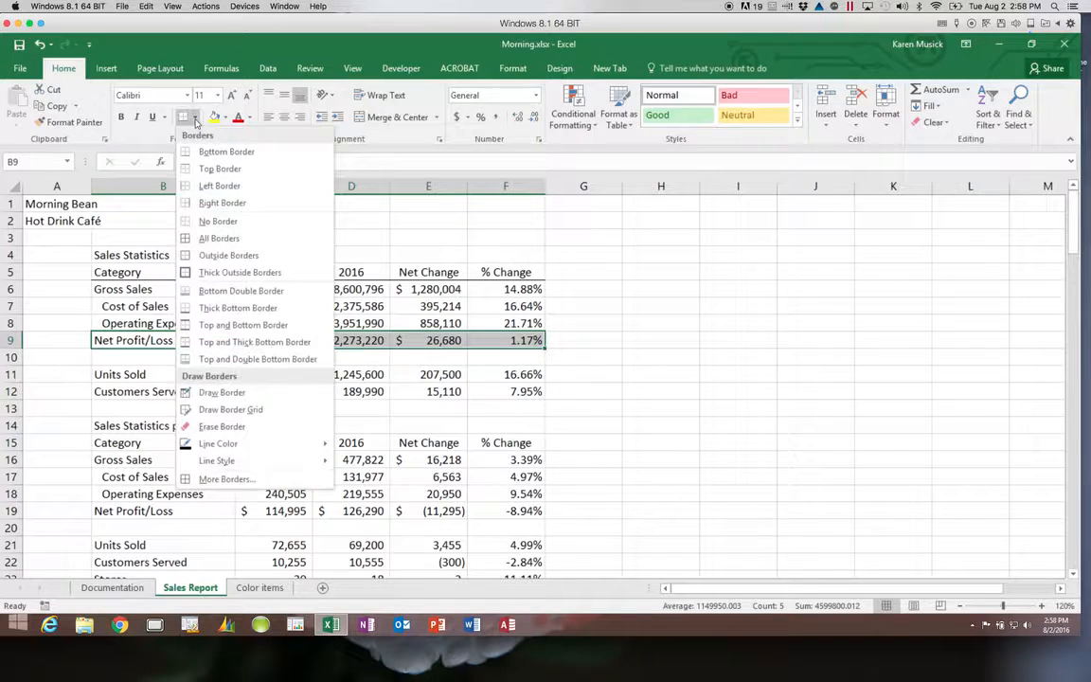
pyautogui.click(193, 169)
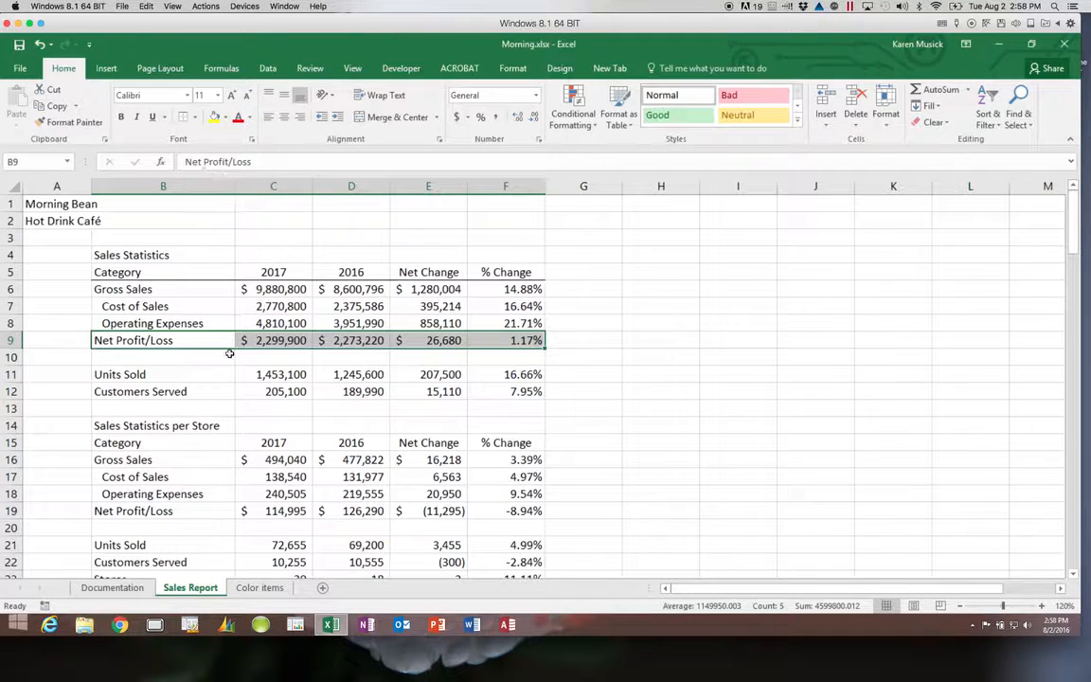
pyautogui.click(238, 391)
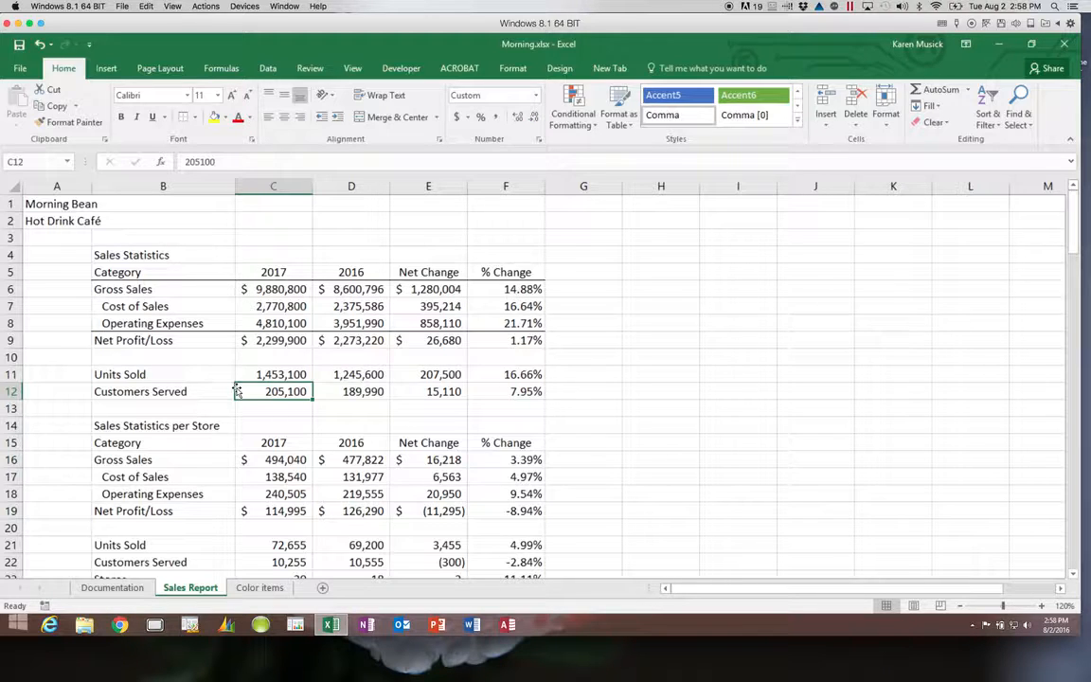
# Apply a top and bottom border to the Units Sold and Customers Served rows, B11:F12.
pyautogui.moveTo(182, 373); pyautogui.dragTo(501, 387)
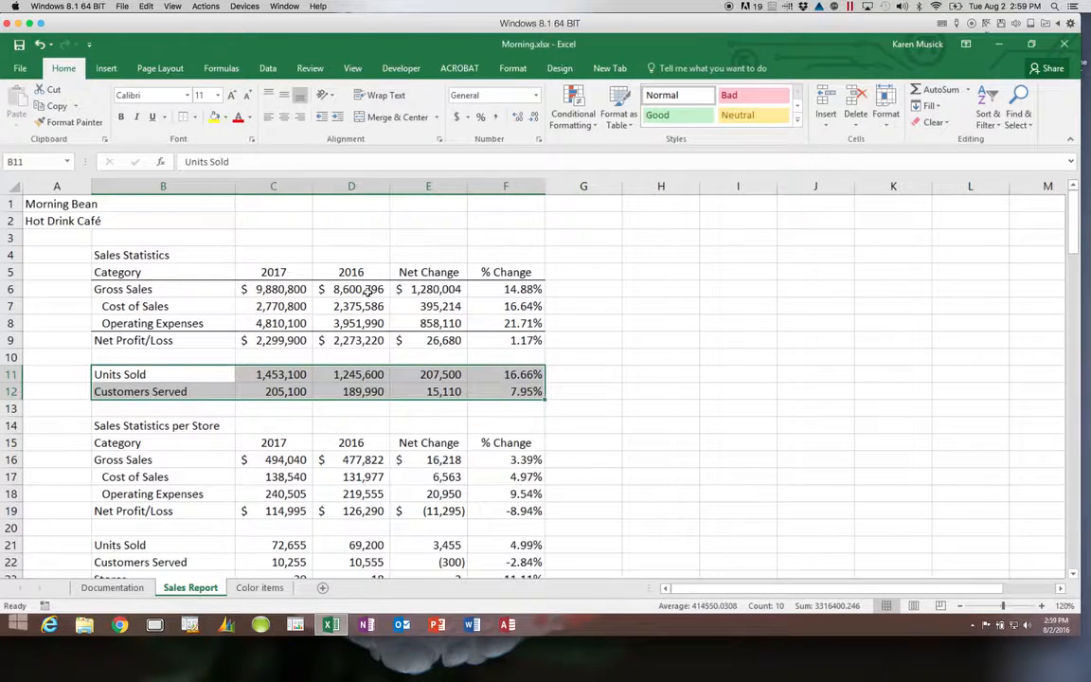
pyautogui.click(195, 121)
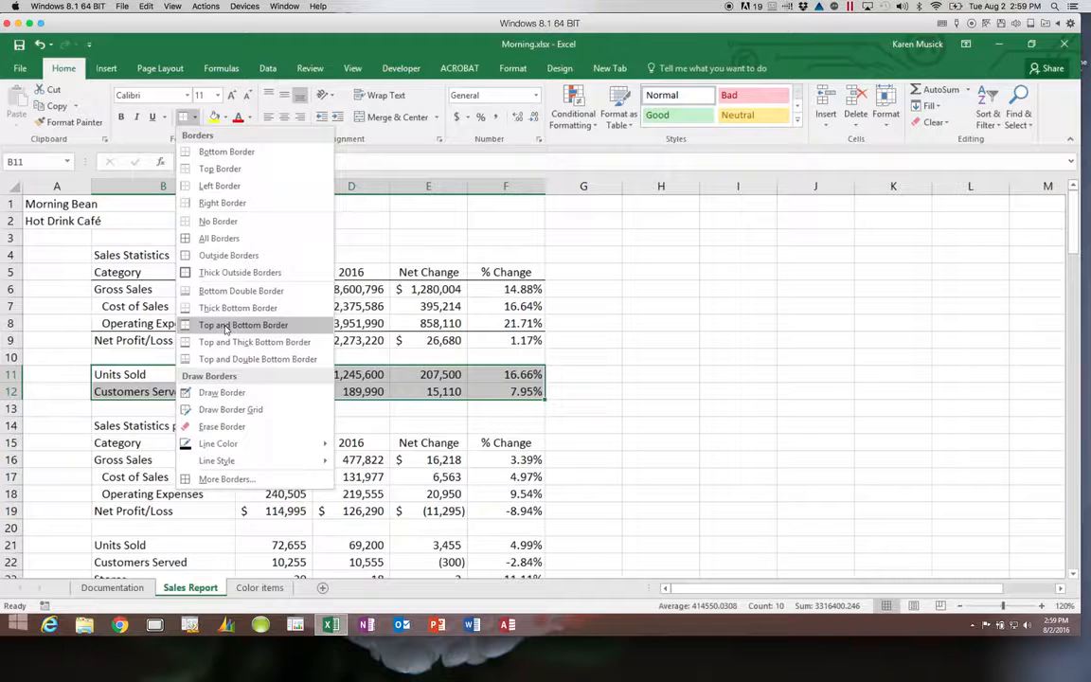
pyautogui.click(226, 326)
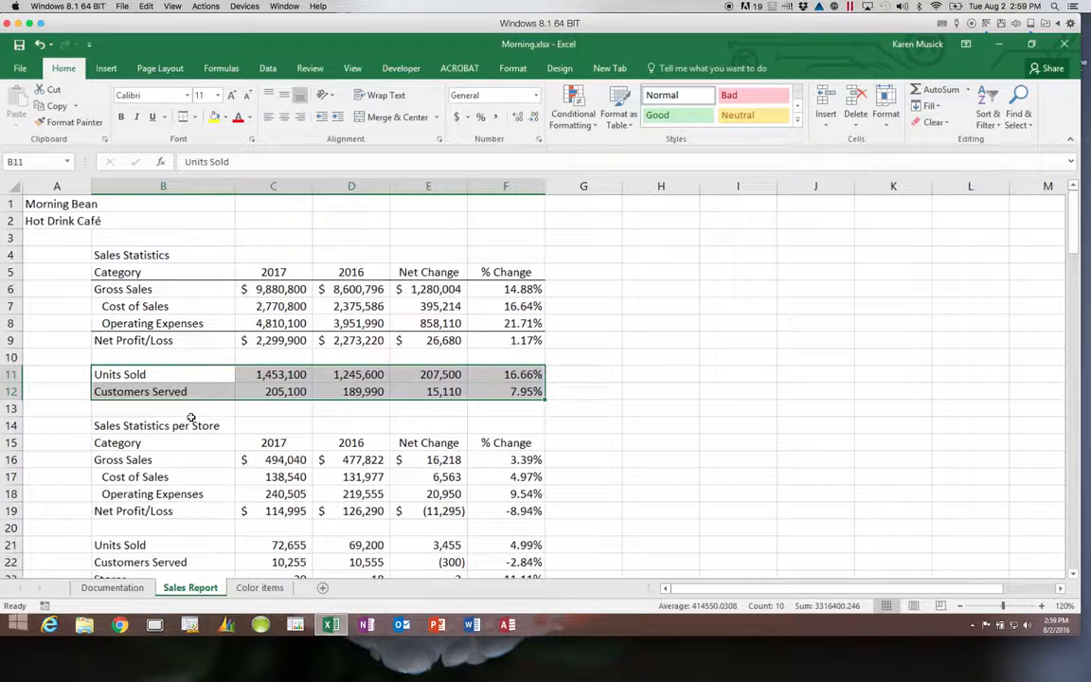
# Add a bottom border to the Sales Statistics per Store heading row, B15:F15.
pyautogui.moveTo(183, 443); pyautogui.dragTo(494, 438)
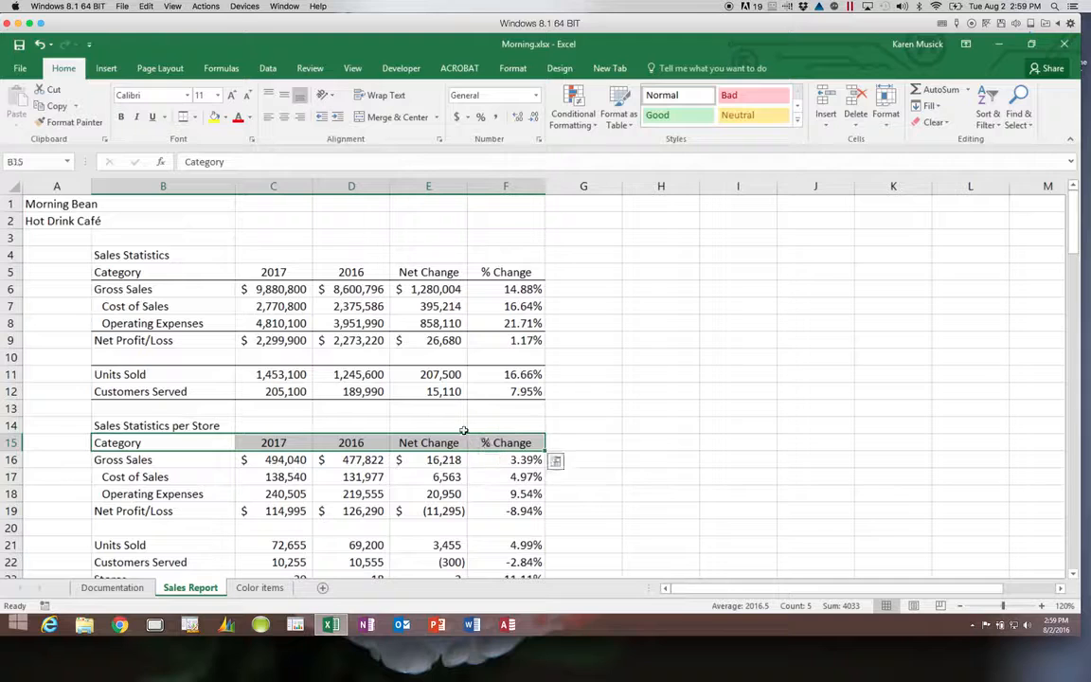
pyautogui.click(195, 117)
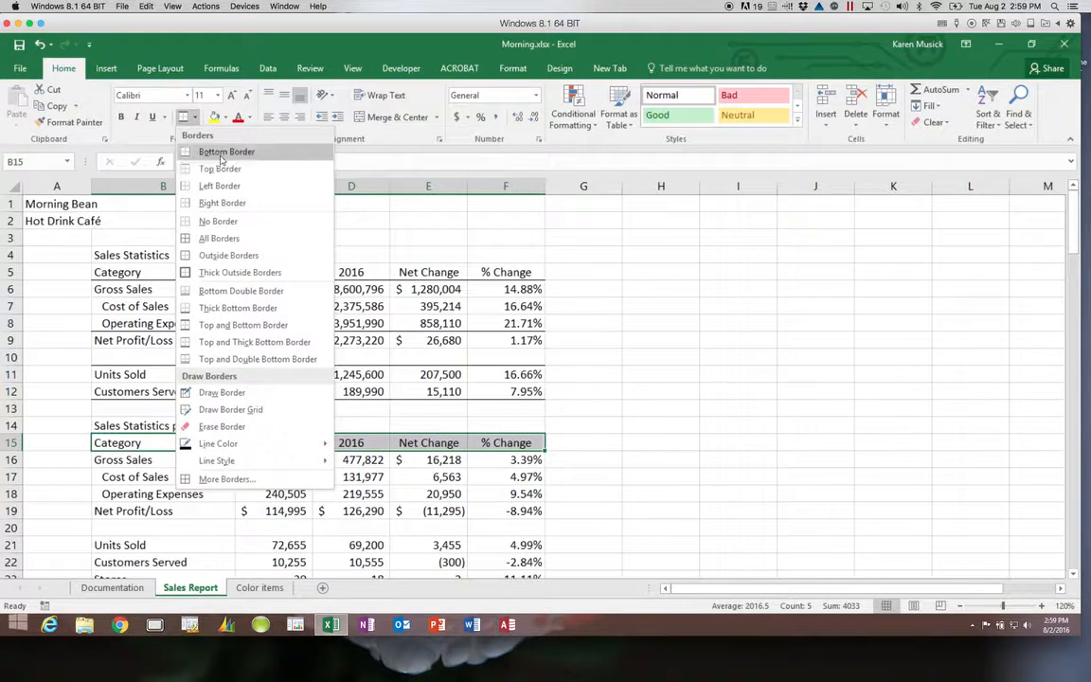
pyautogui.click(220, 153)
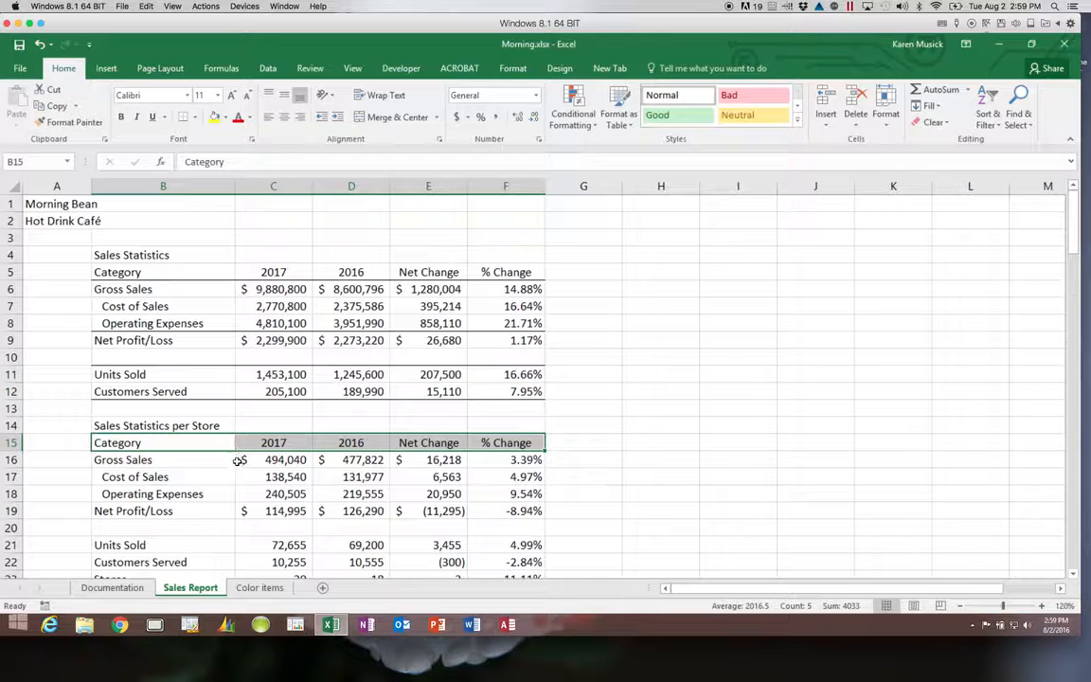
# Add a top border to the Net Profit/Loss row of the Sales Statistics per Store table, B19:F19.
pyautogui.moveTo(194, 511); pyautogui.dragTo(502, 509)
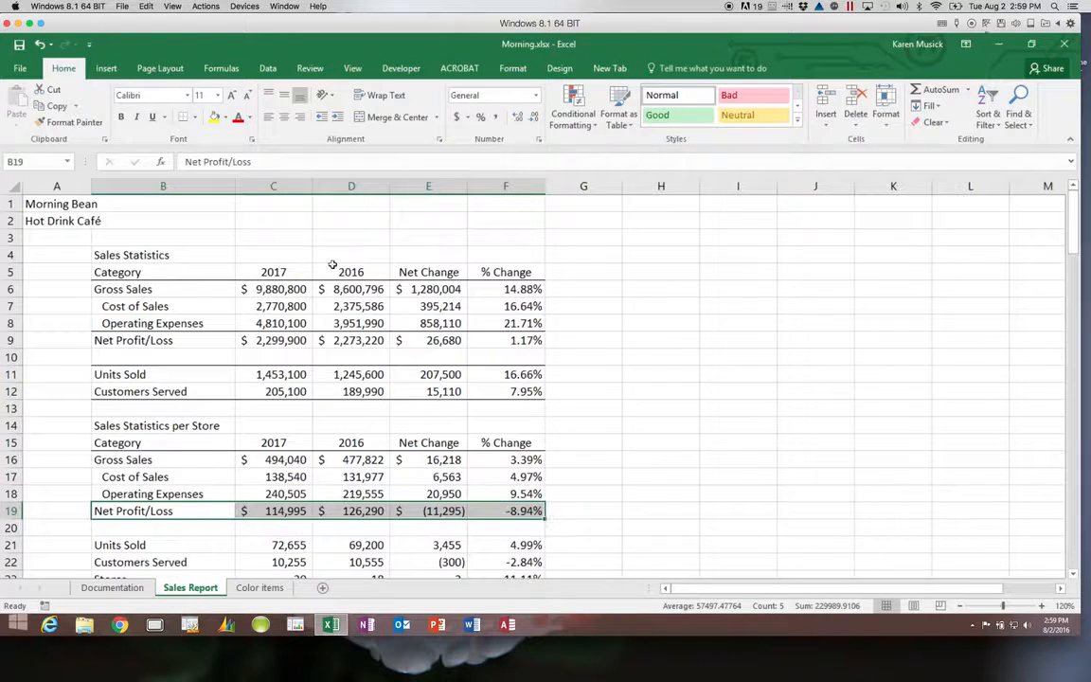
pyautogui.click(194, 117)
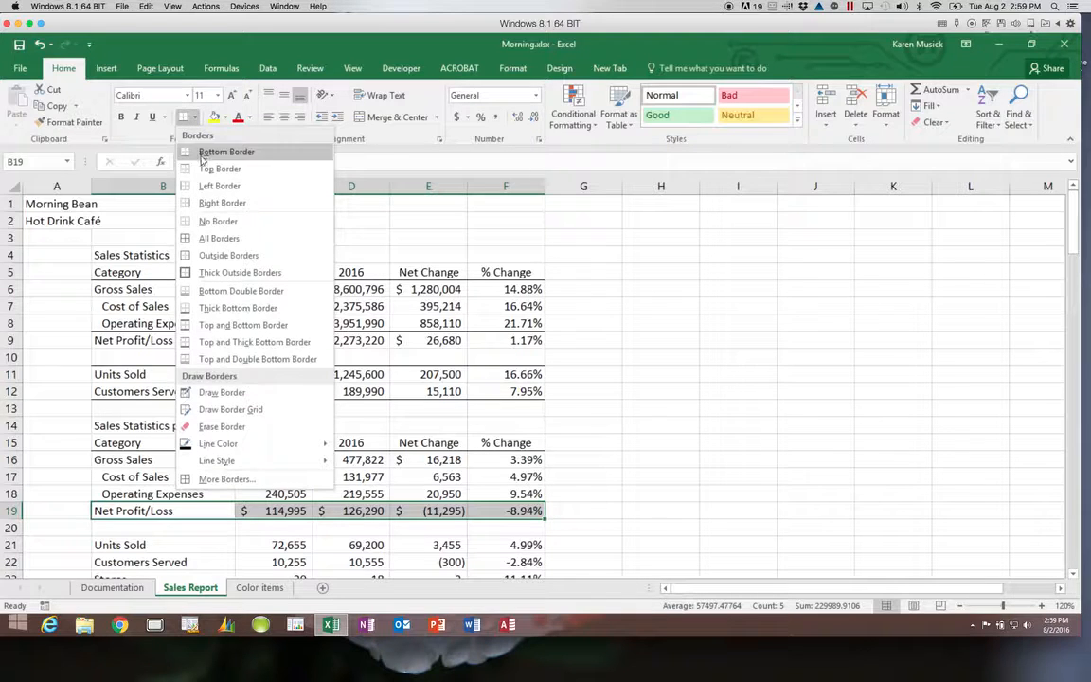
pyautogui.click(201, 169)
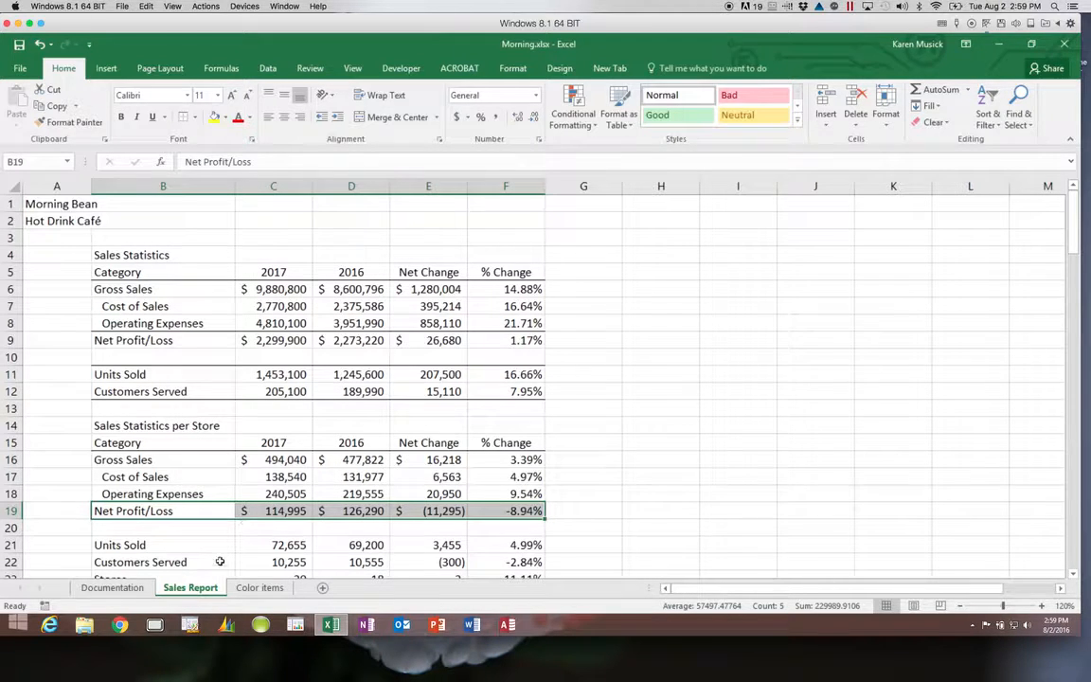
# Apply a top and bottom border to the Units Sold, Customers Served and Stores rows, B21:F23.
pyautogui.moveTo(179, 543); pyautogui.dragTo(502, 546)
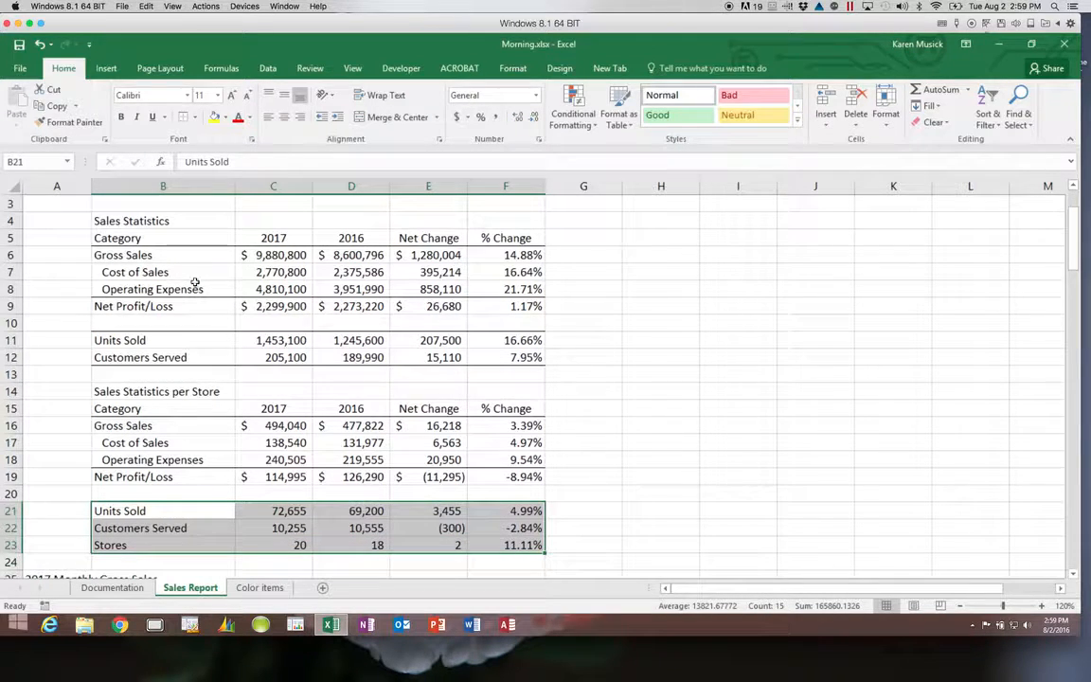
pyautogui.click(194, 116)
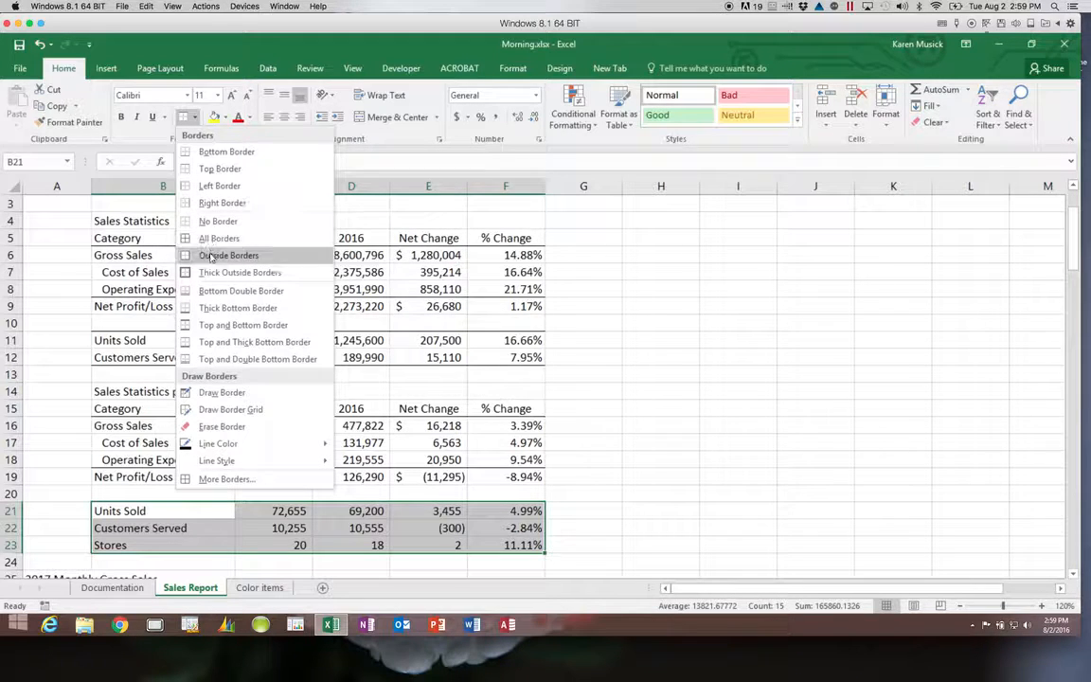
pyautogui.click(213, 327)
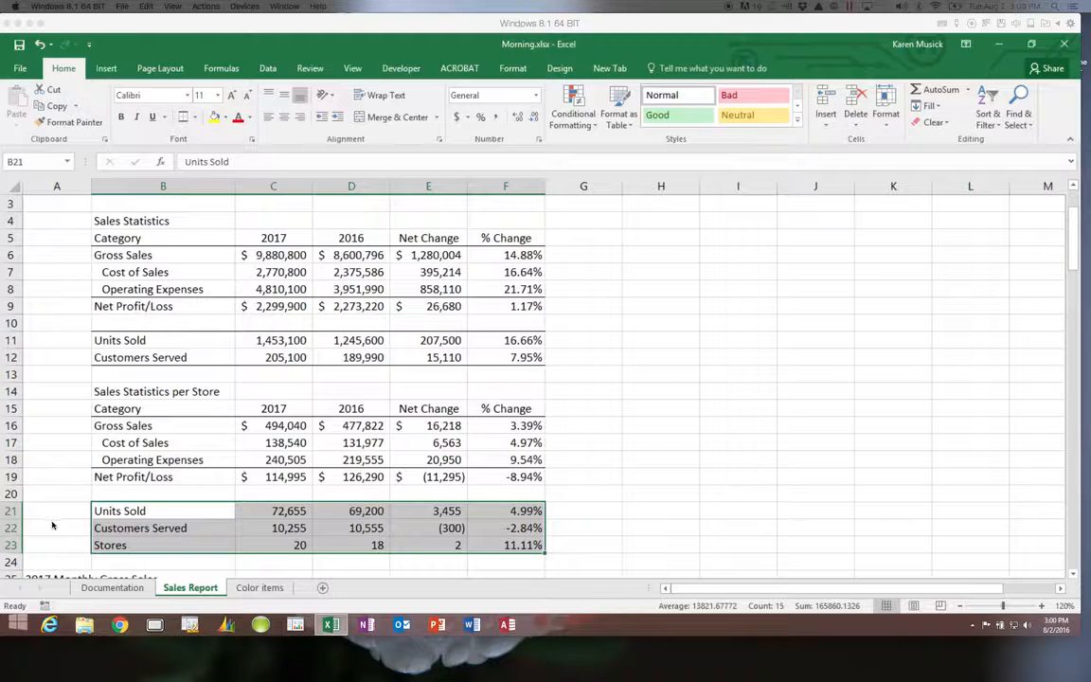
# Format the 2017 Monthly Gross Sales figures, C27:O47, in comma style without decimals and align them to the top of their cells.
pyautogui.click(1074, 574)
pyautogui.click(1074, 574)
pyautogui.click(1074, 574)
pyautogui.click(1074, 574)
pyautogui.click(1074, 574)
pyautogui.click(1074, 574)
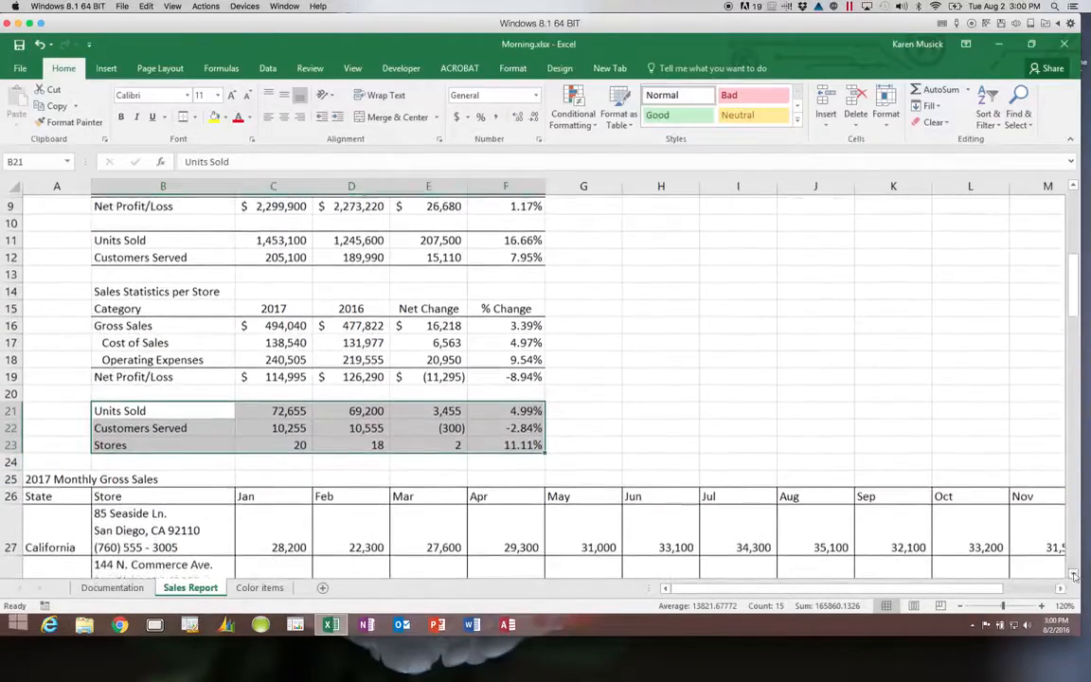
pyautogui.click(1074, 574)
pyautogui.click(1074, 574)
pyautogui.click(1074, 574)
pyautogui.click(1074, 574)
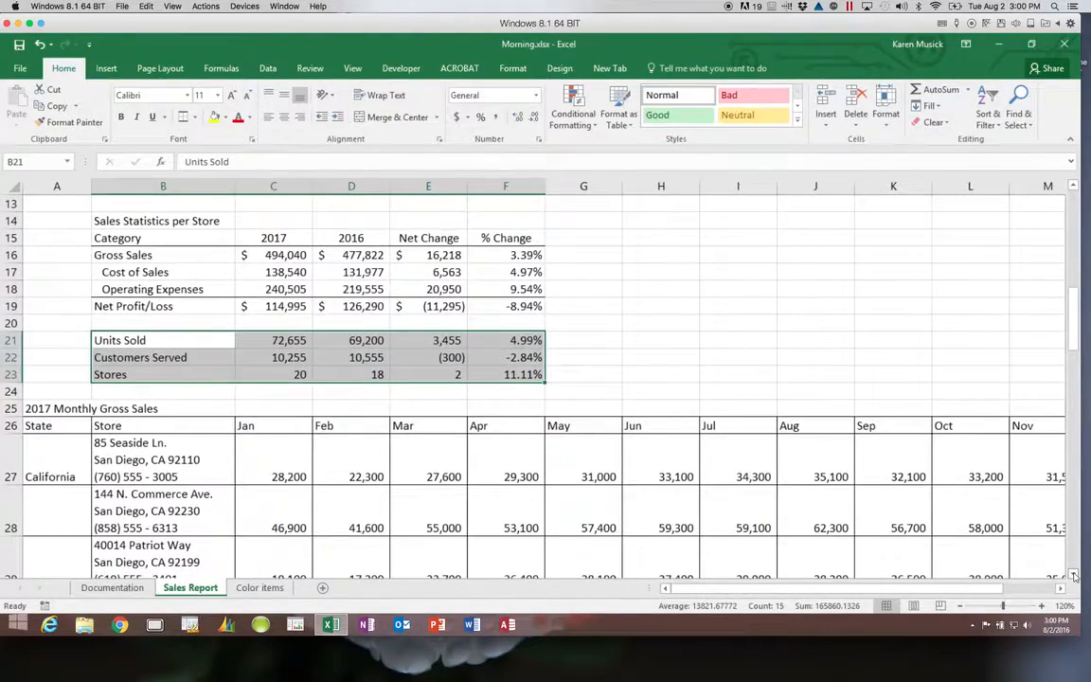
pyautogui.click(276, 464)
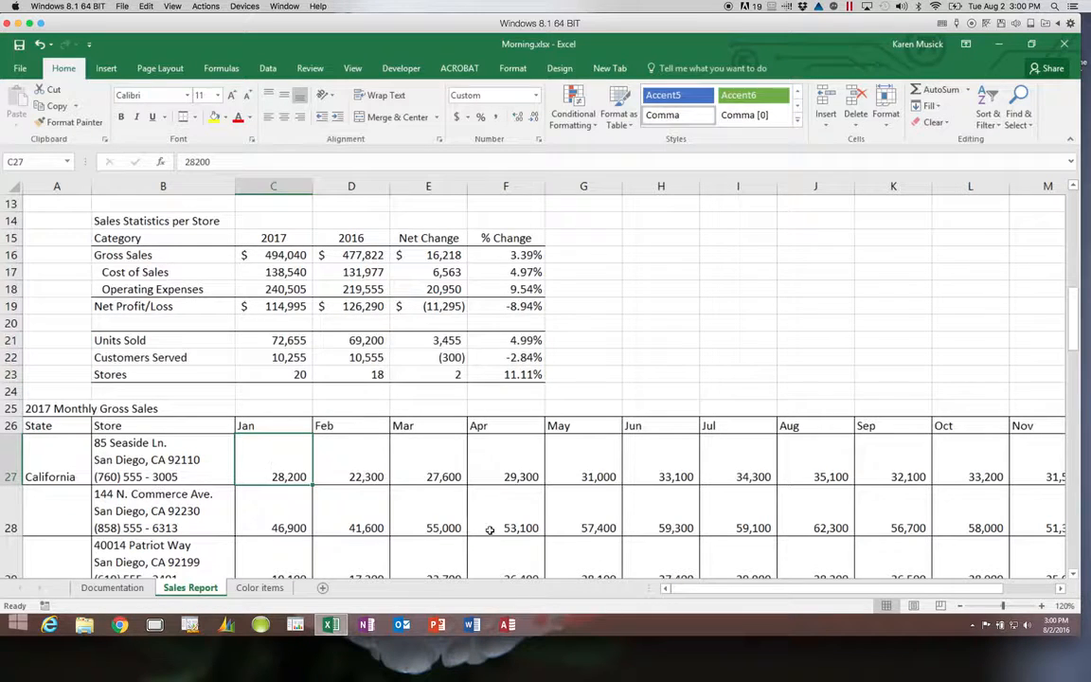
pyautogui.moveTo(886, 588); pyautogui.dragTo(950, 587)
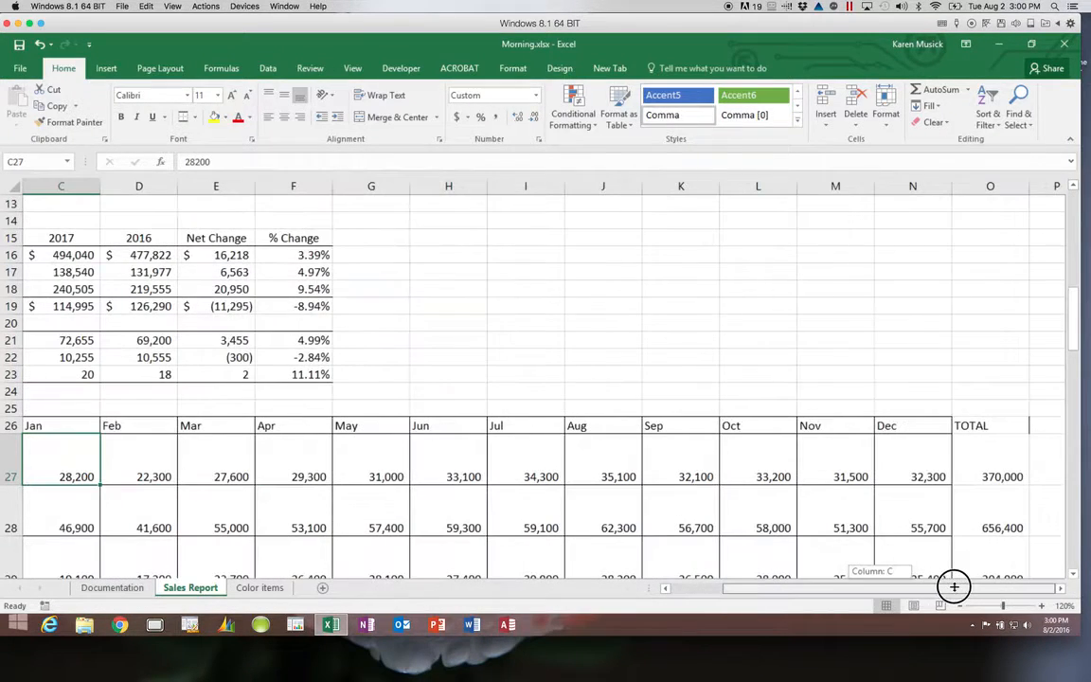
pyautogui.moveTo(1077, 574); pyautogui.dragTo(1072, 575)
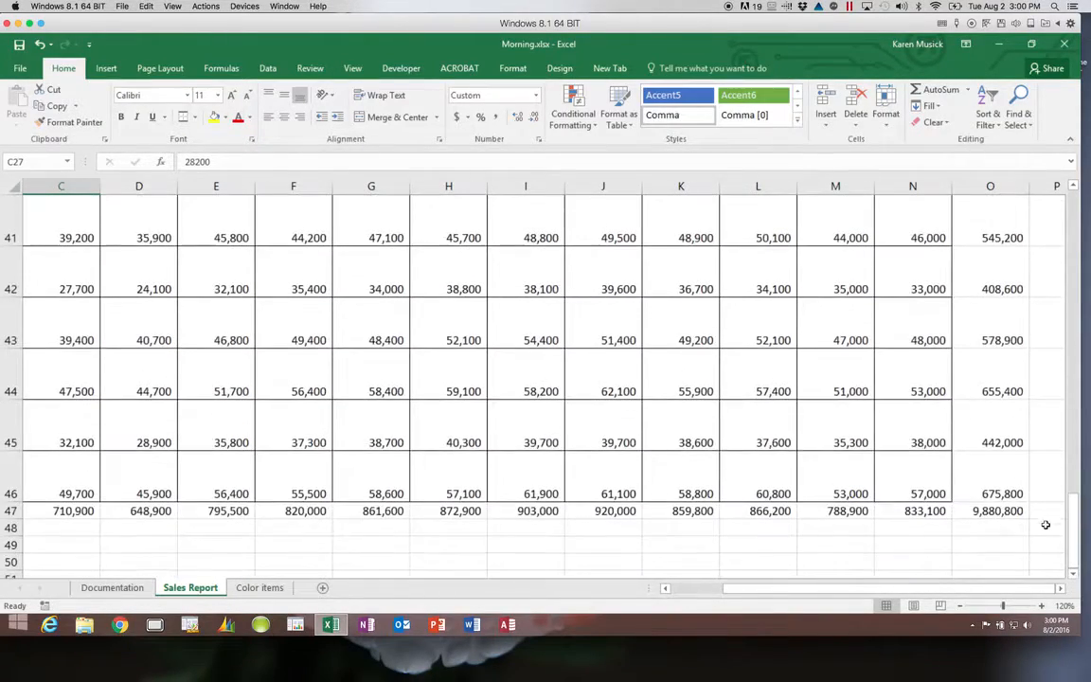
pyautogui.keyDown('shift'); pyautogui.click(982, 513); pyautogui.keyUp('shift')
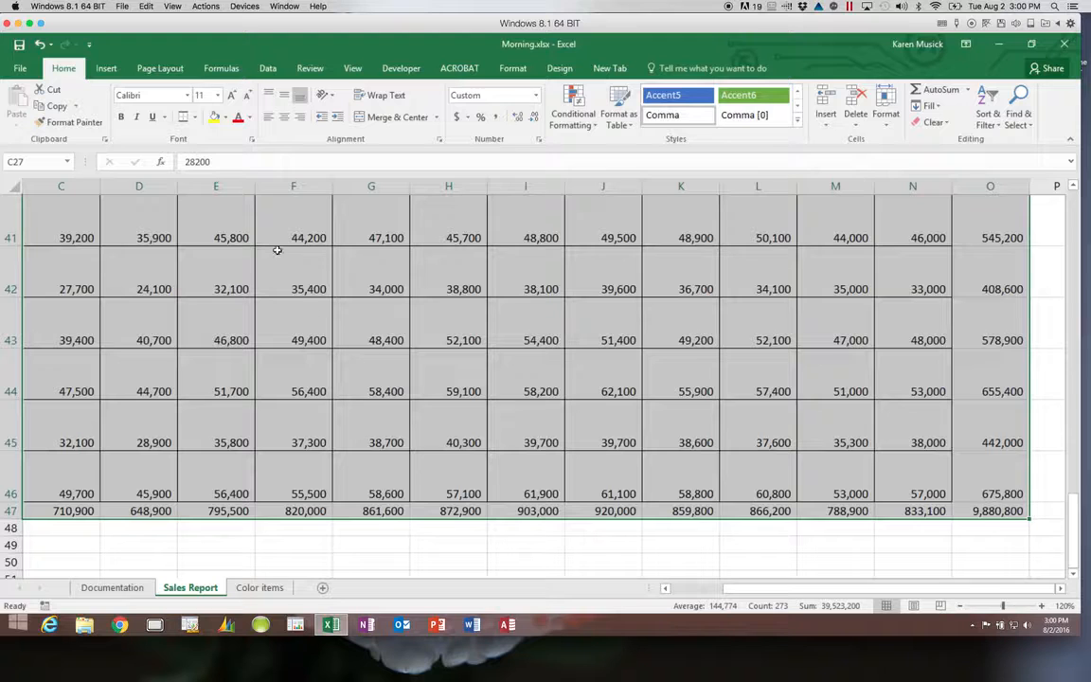
pyautogui.click(495, 118)
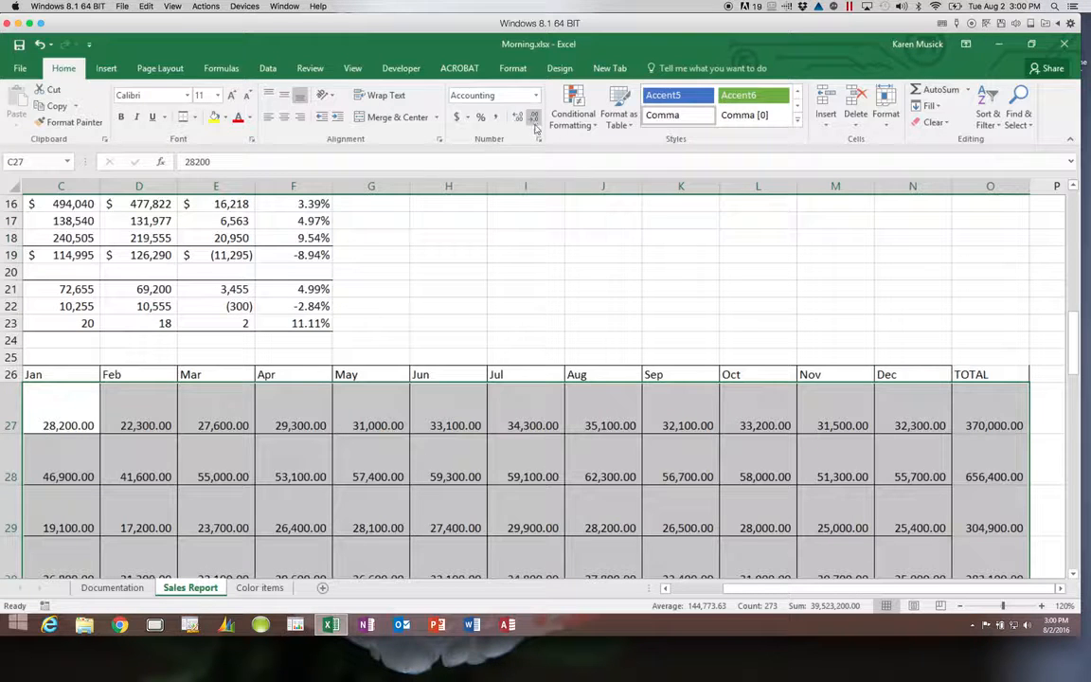
pyautogui.click(535, 121)
pyautogui.click(534, 122)
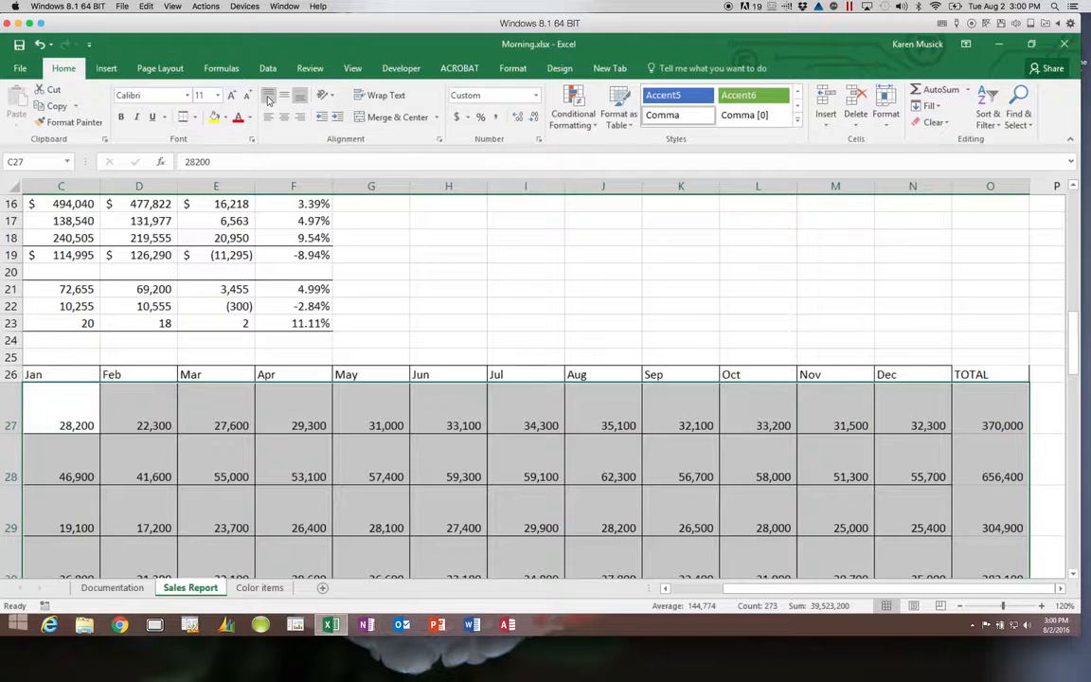
pyautogui.click(269, 100)
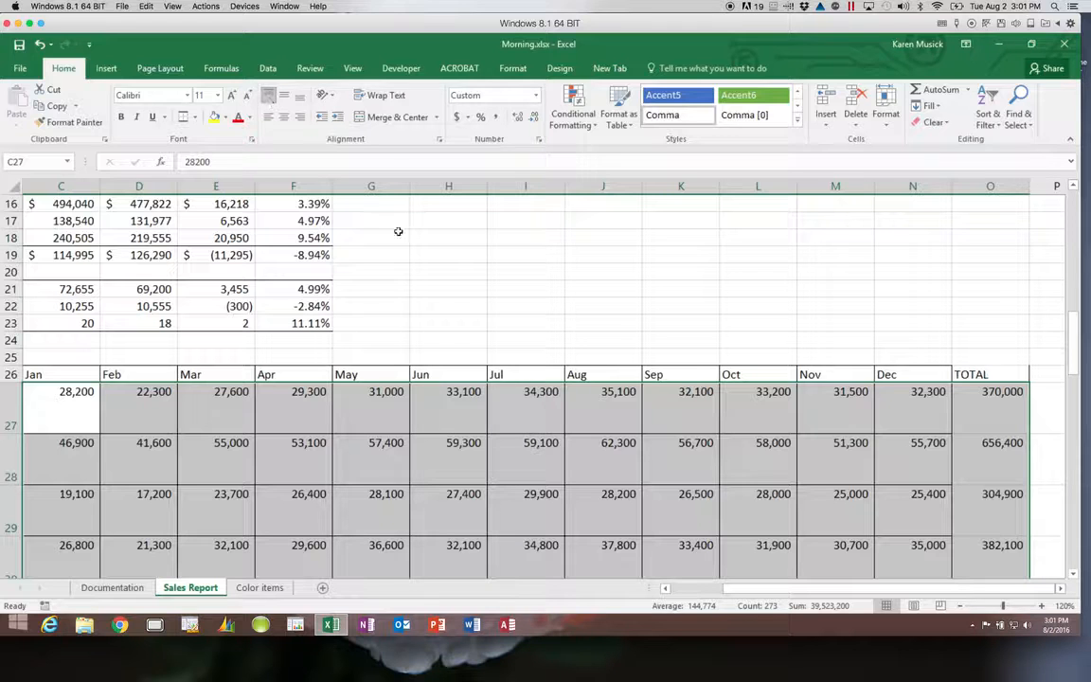
# Center the month and TOTAL headings of the 2017 Monthly Gross Sales table, C26:O26.
pyautogui.moveTo(745, 594); pyautogui.dragTo(682, 592)
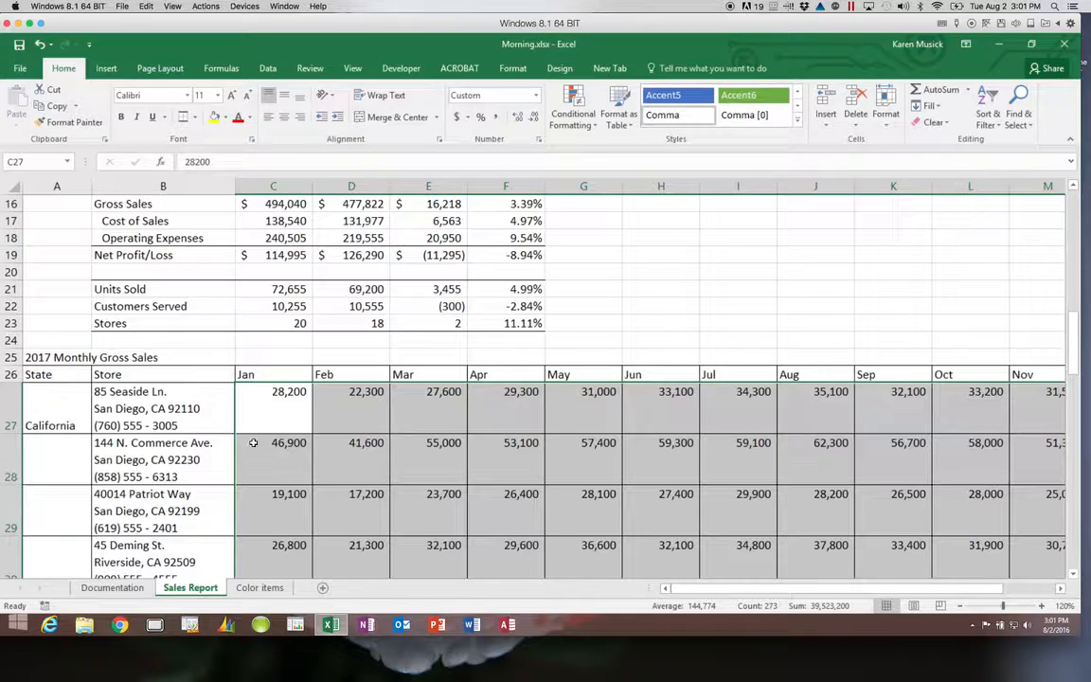
pyautogui.click(282, 377)
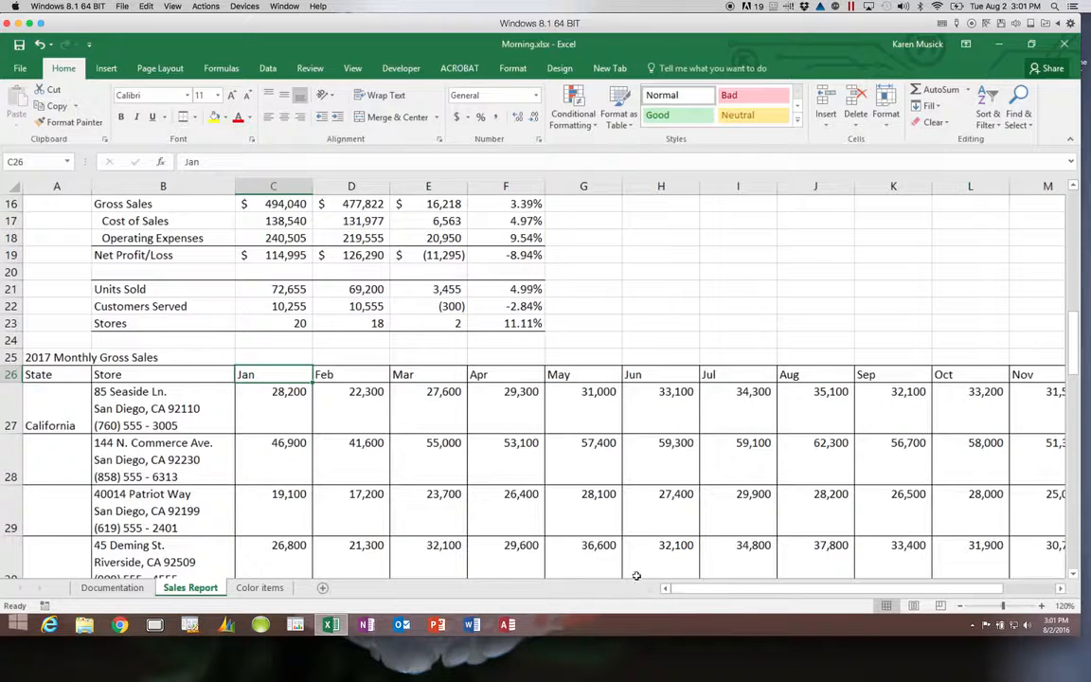
pyautogui.hscroll(3, 768, 597)
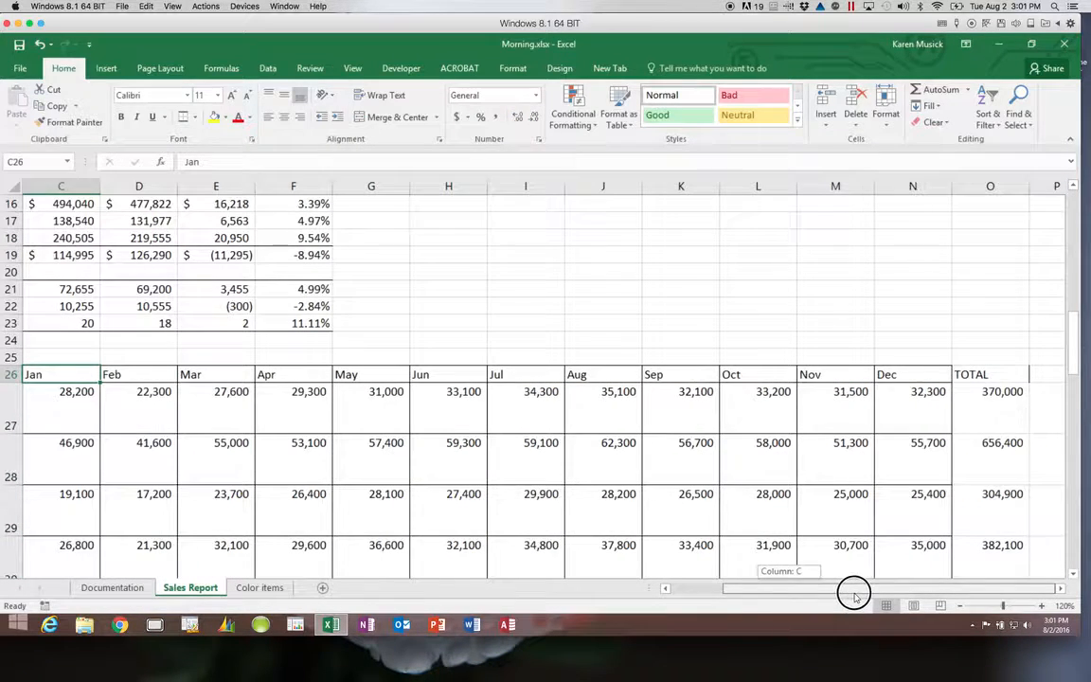
pyautogui.keyDown('shift'); pyautogui.click(997, 378); pyautogui.keyUp('shift')
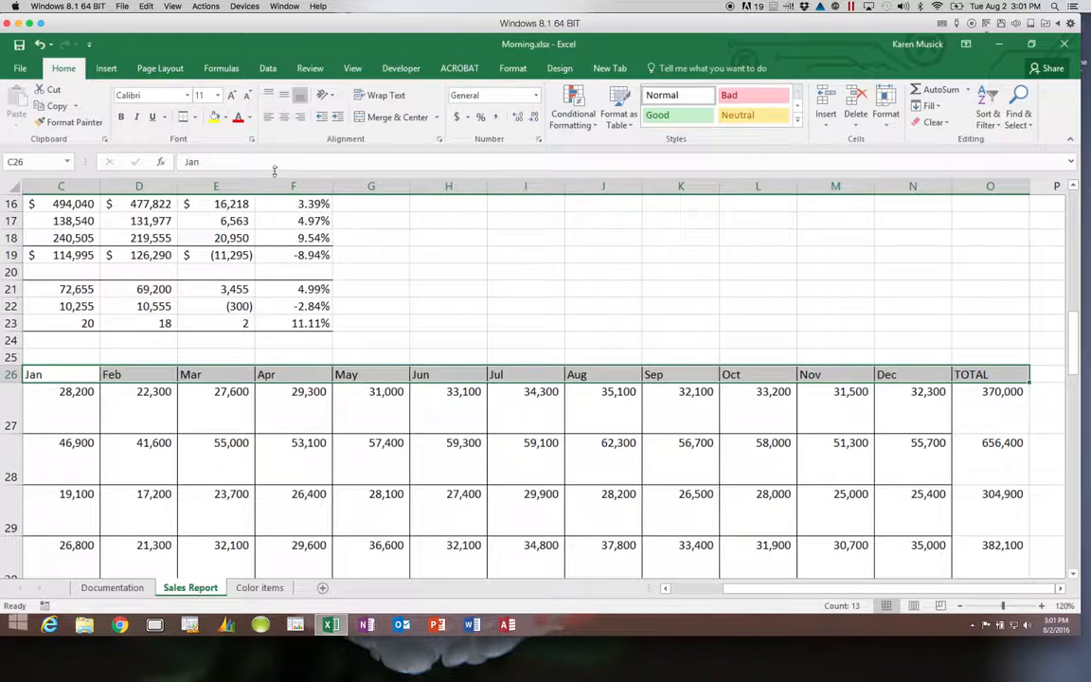
pyautogui.click(285, 117)
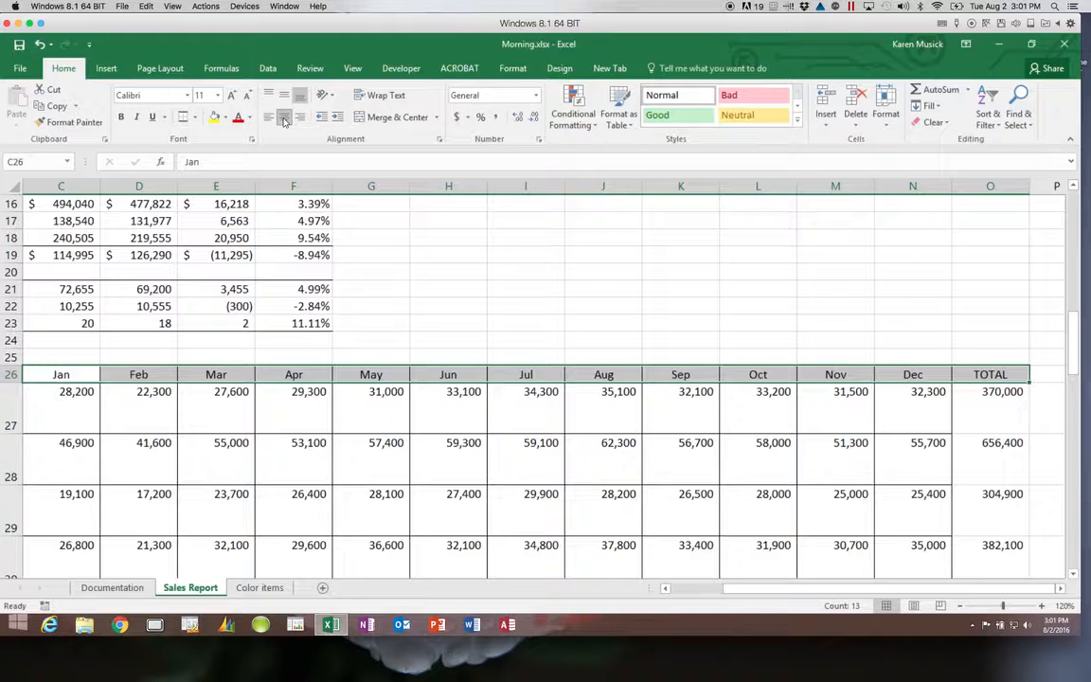
# Set the font size of the store addresses in B27:B46 to 9.
pyautogui.moveTo(763, 589); pyautogui.dragTo(675, 587)
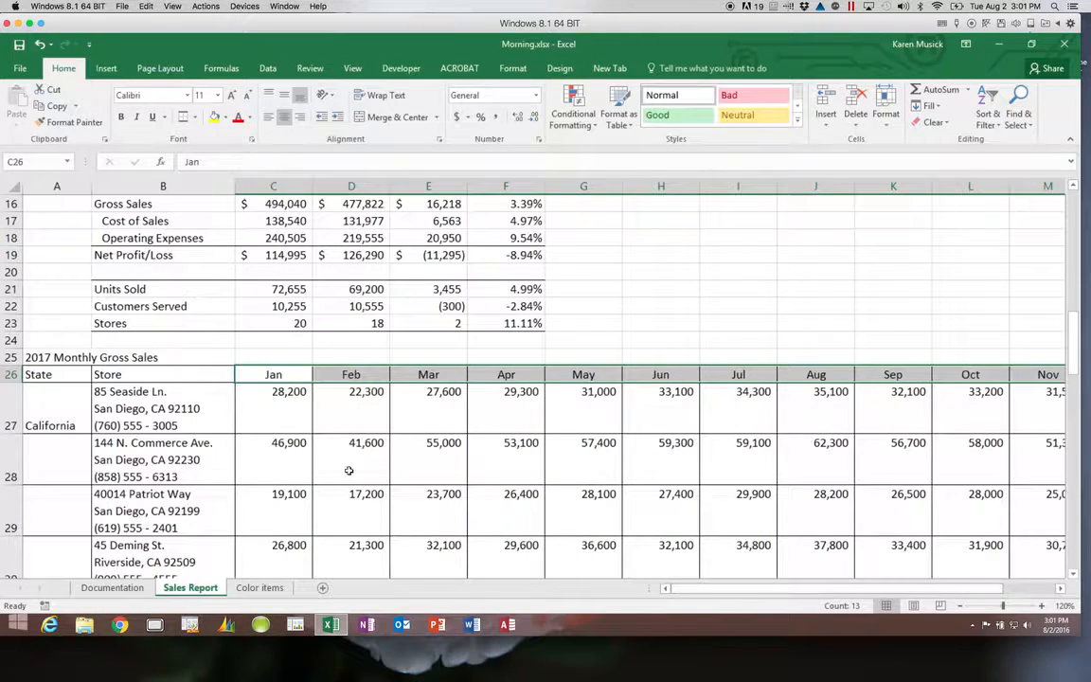
pyautogui.click(187, 399)
pyautogui.moveTo(187, 398); pyautogui.dragTo(180, 476)
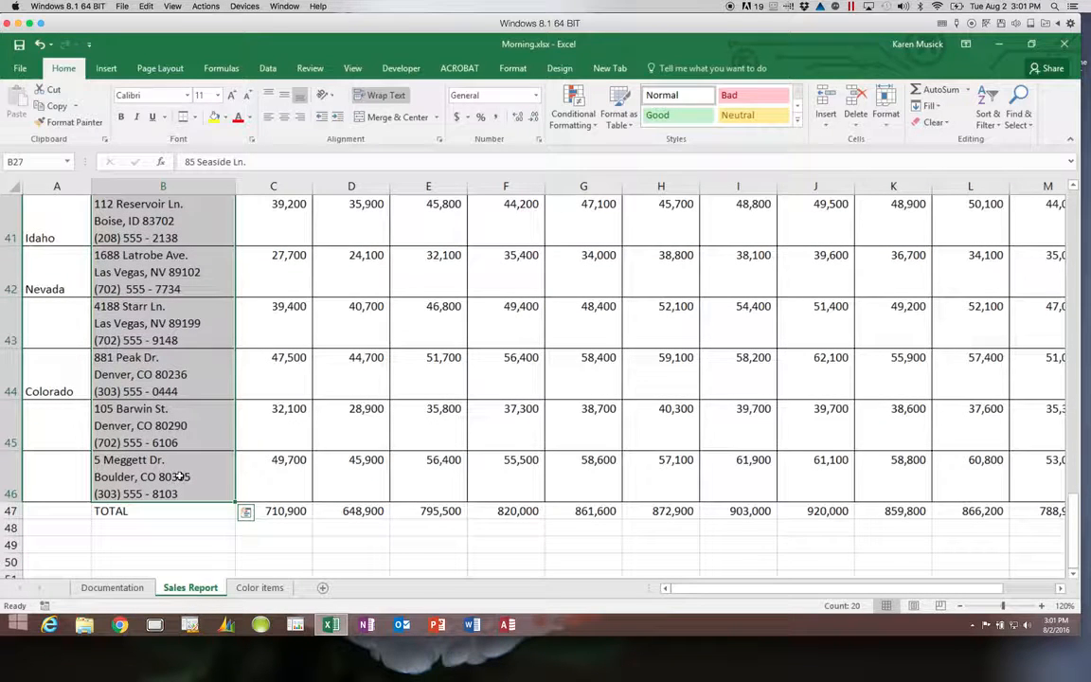
pyautogui.click(217, 95)
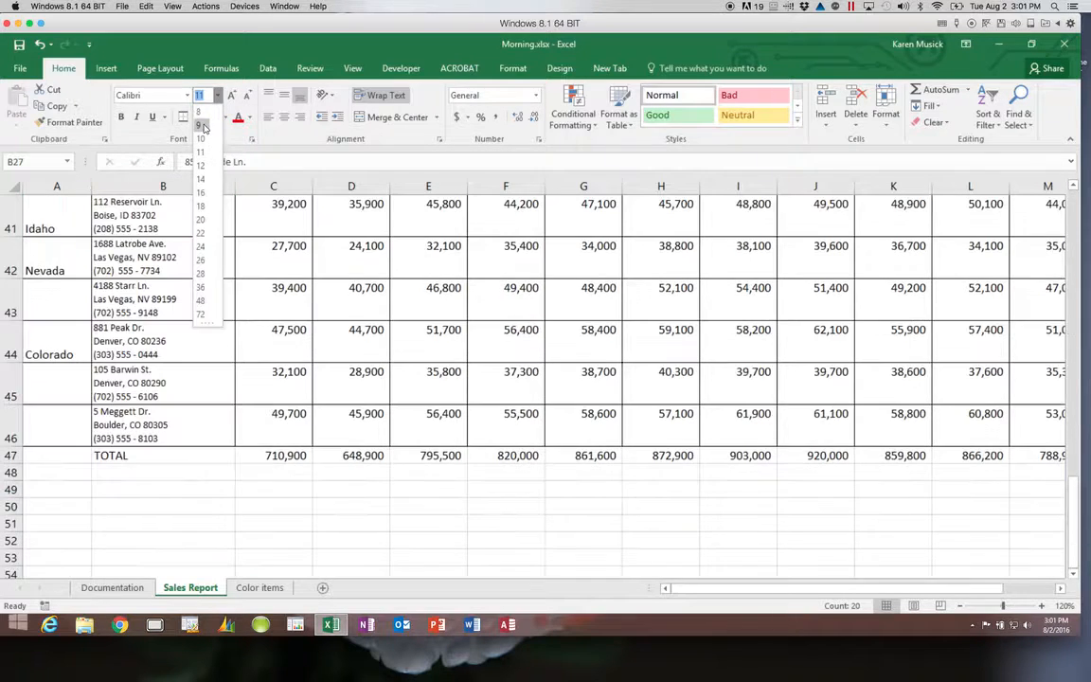
pyautogui.click(201, 125)
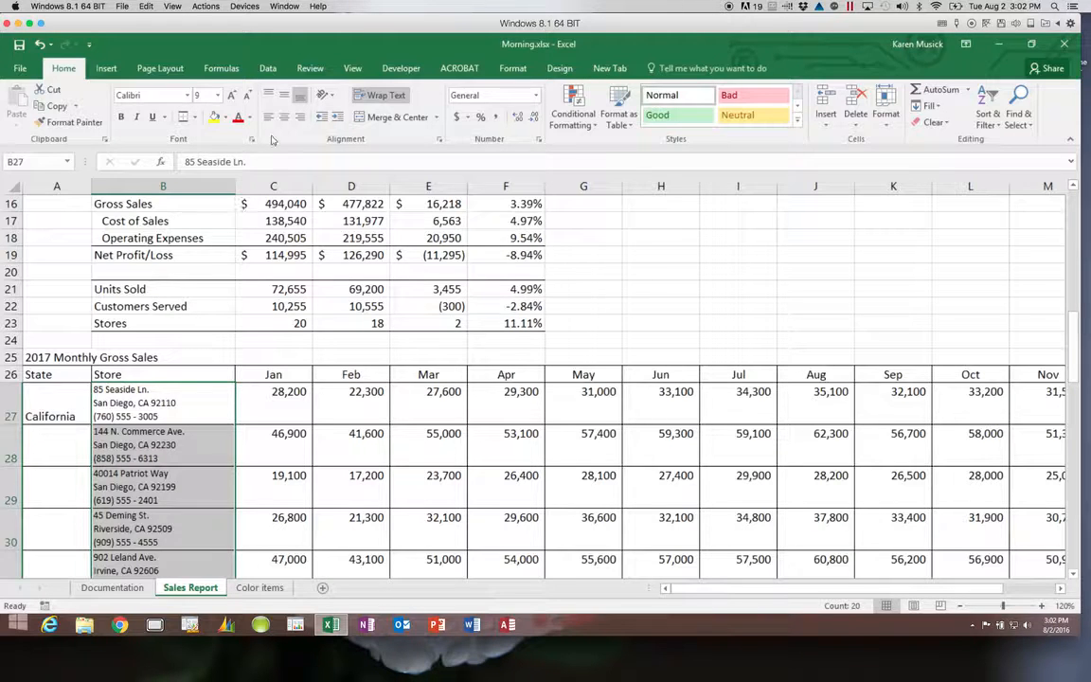
# Increase the indent of the store addresses in B27:B46 by one level and align them to the top.
pyautogui.click(337, 117)
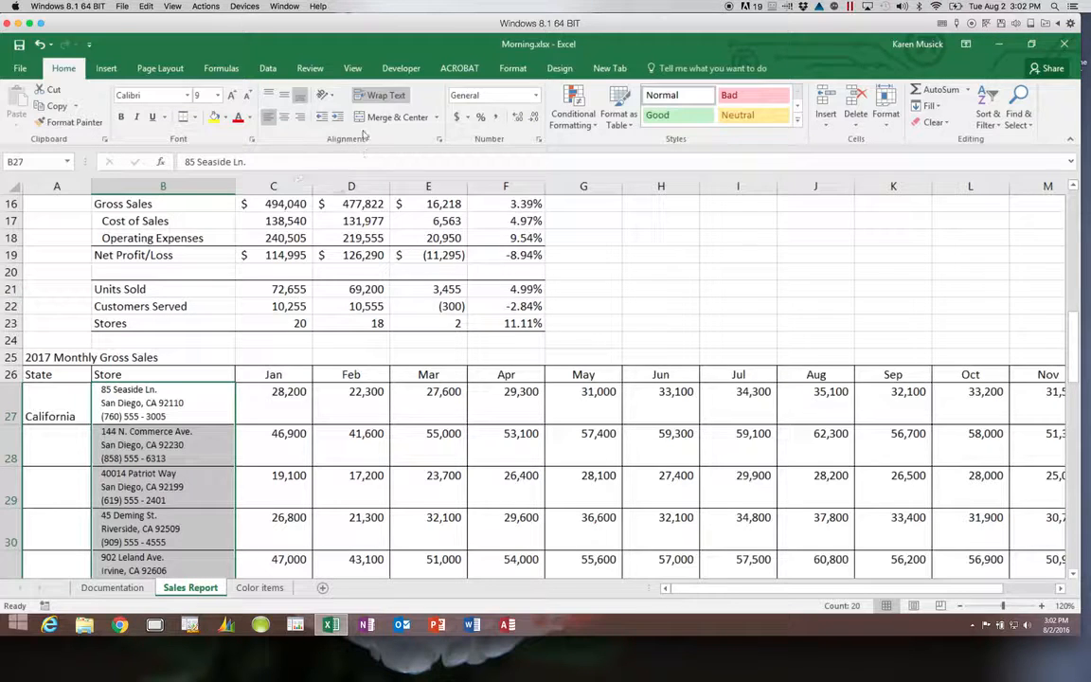
pyautogui.click(268, 95)
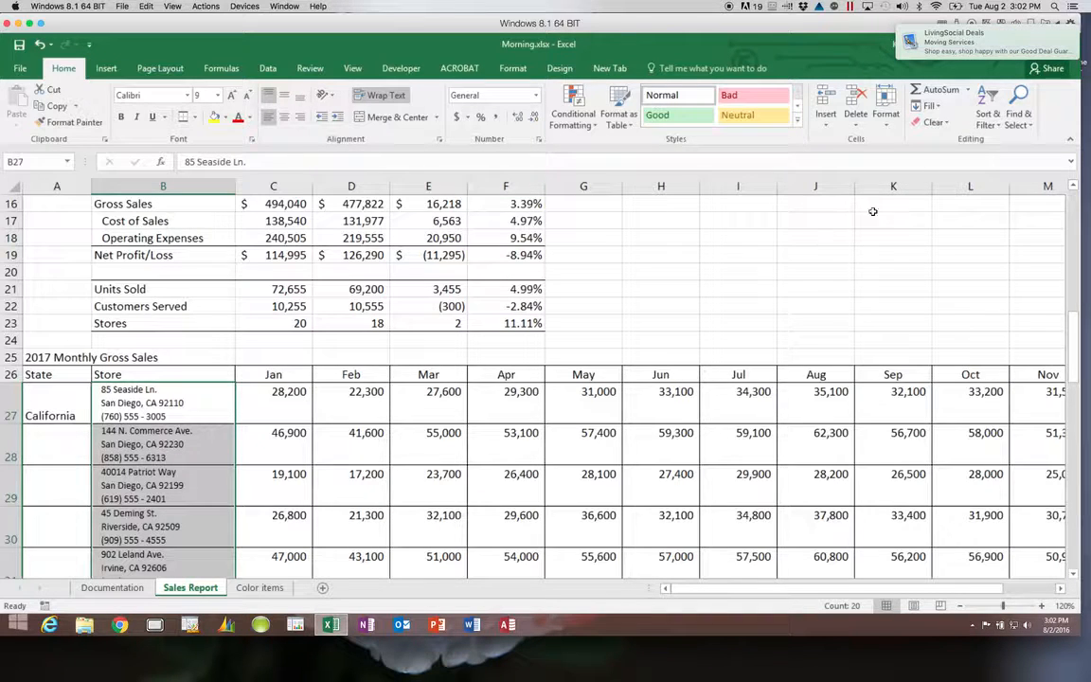
# Apply all borders to the TOTAL row of the 2017 Monthly Gross Sales table, B47:O47.
pyautogui.moveTo(1076, 352); pyautogui.dragTo(1070, 554)
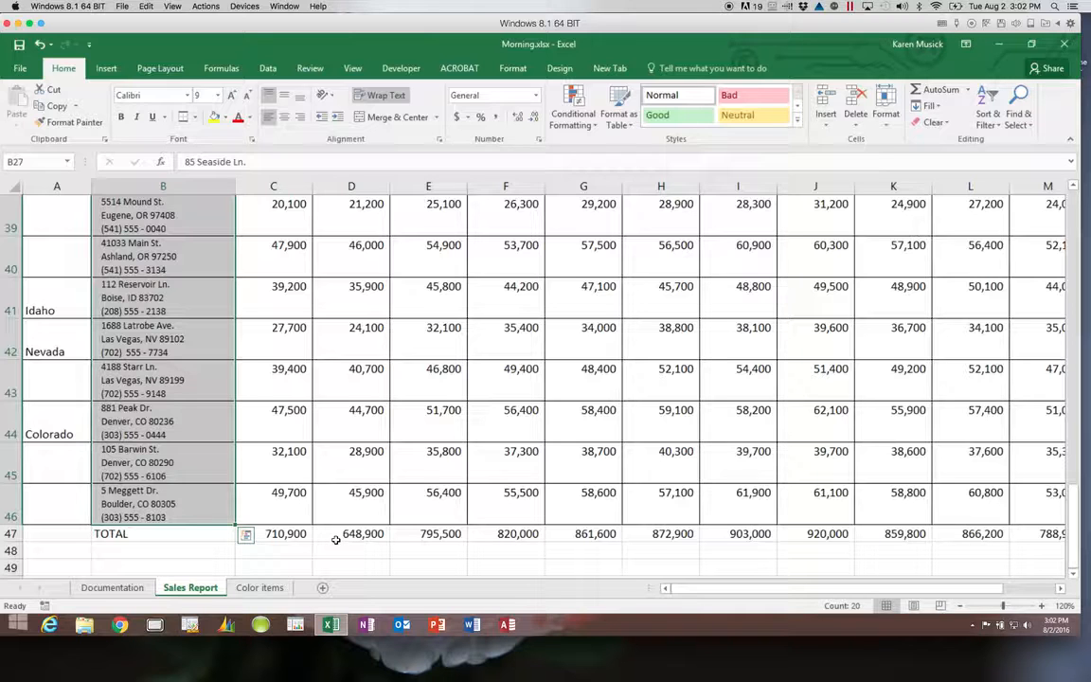
pyautogui.click(209, 528)
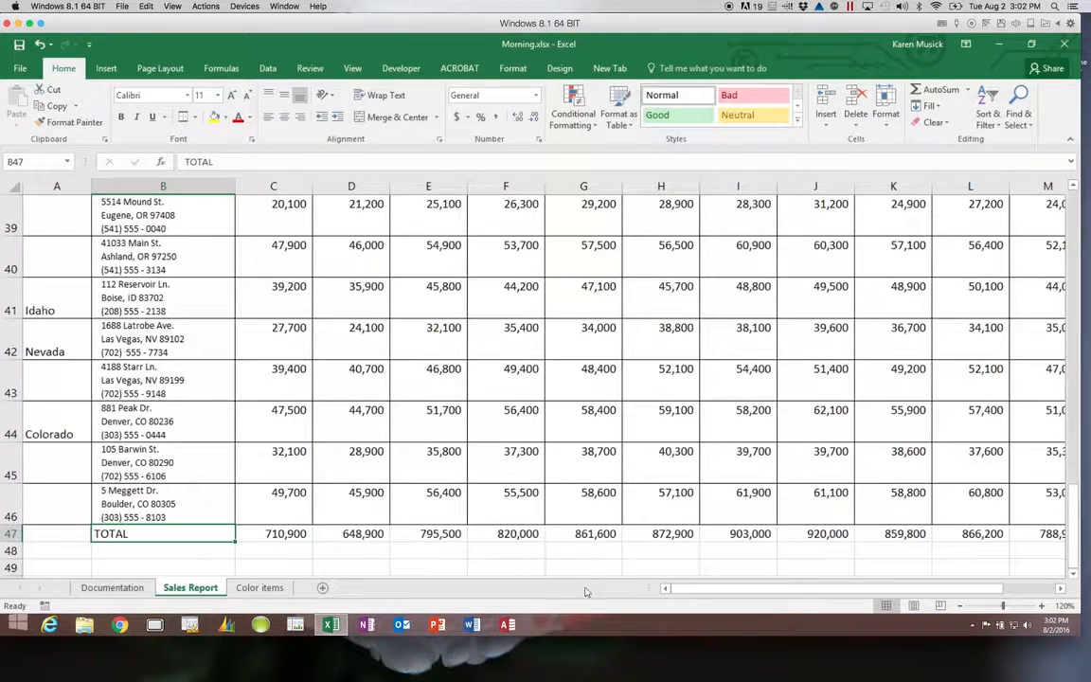
pyautogui.click(1013, 588)
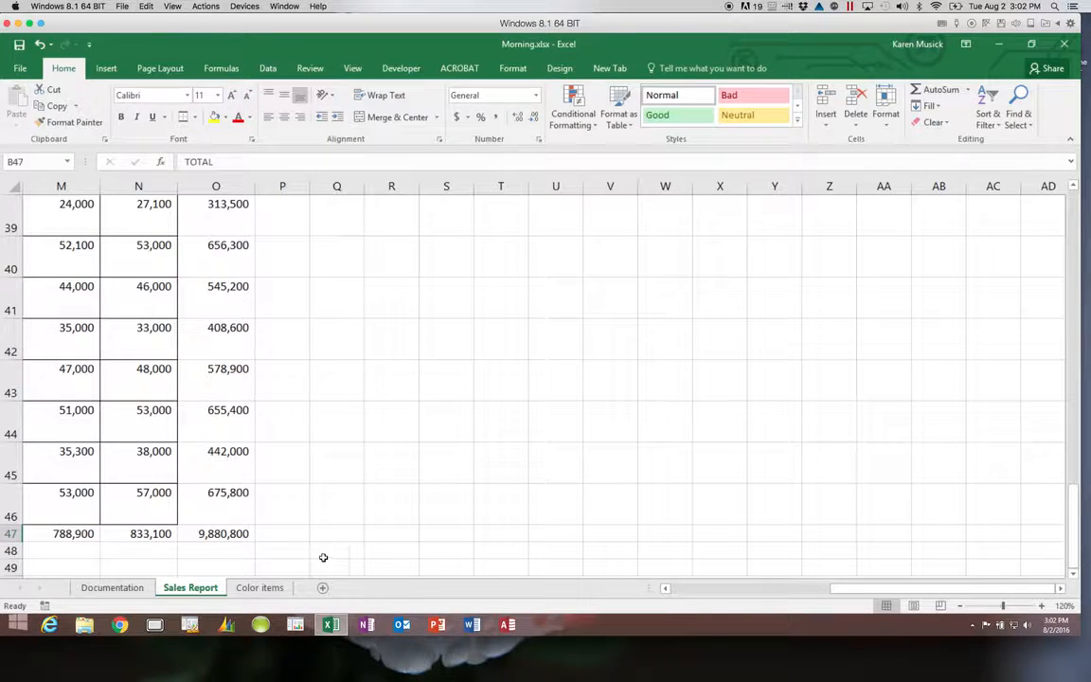
pyautogui.keyDown('shift'); pyautogui.click(244, 535); pyautogui.keyUp('shift')
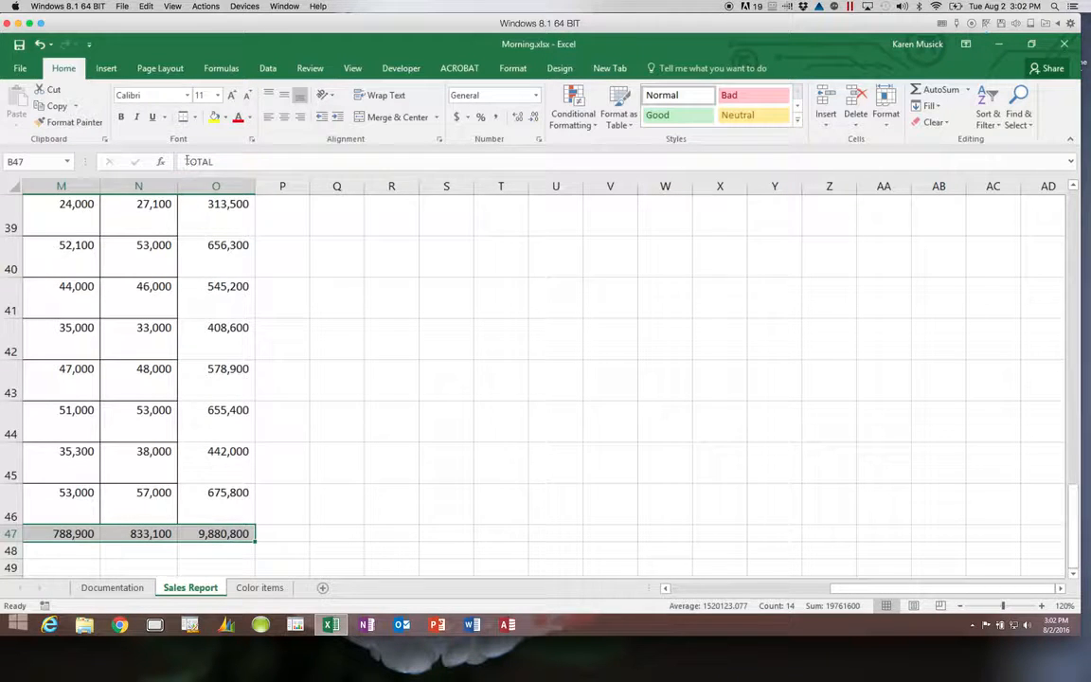
pyautogui.click(196, 118)
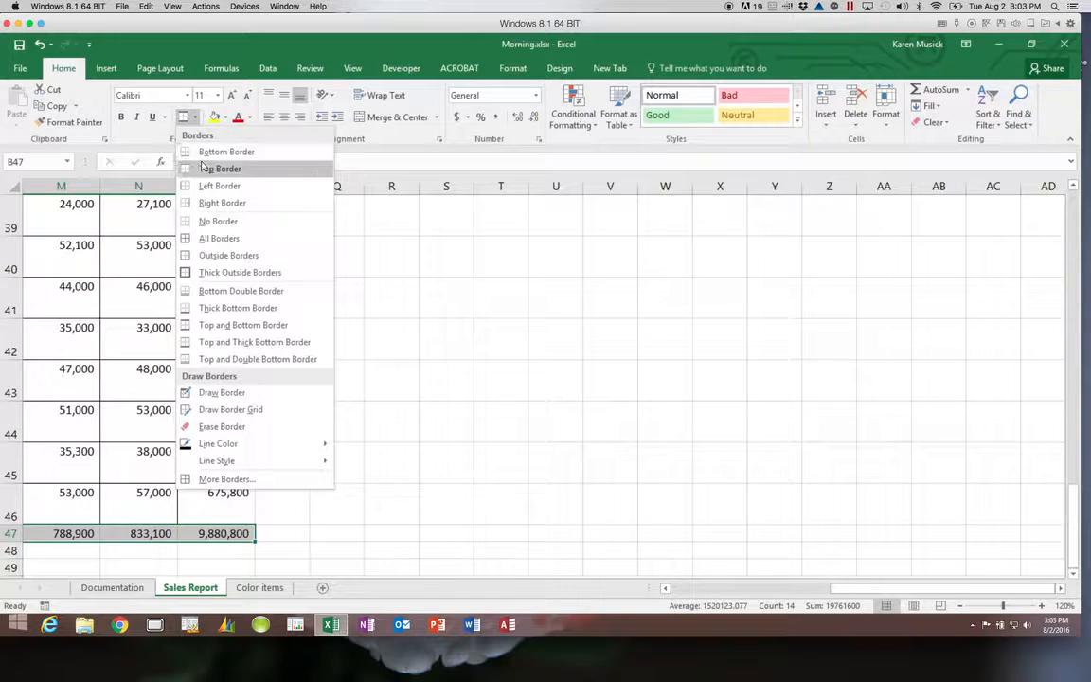
pyautogui.click(207, 230)
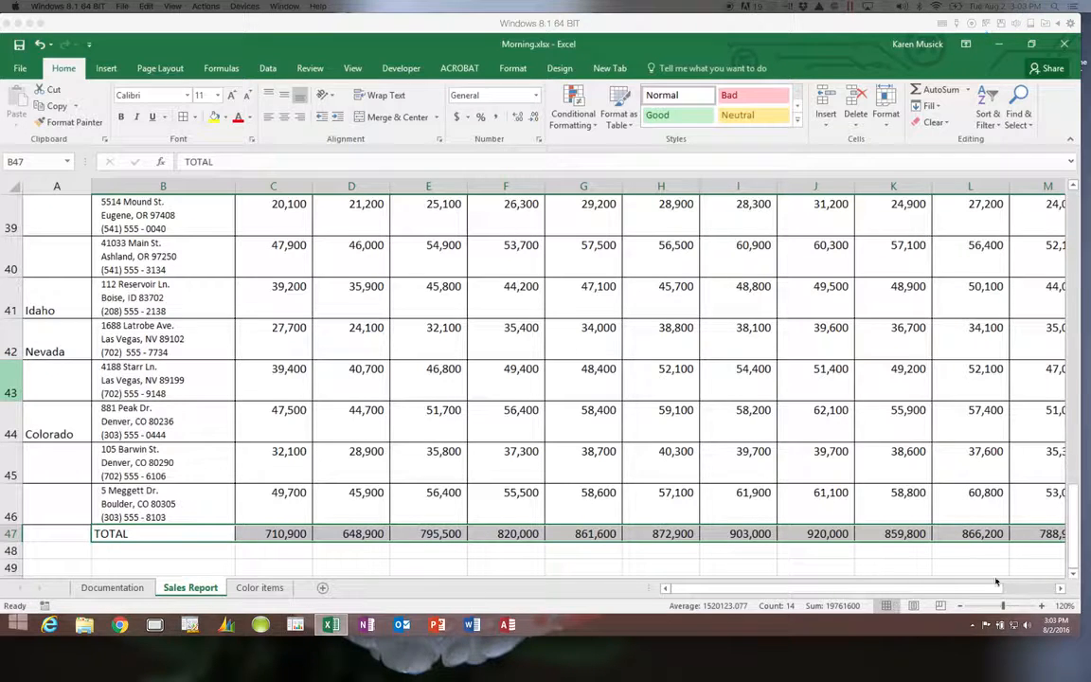
# Apply all borders to the TOTAL column of the 2017 Monthly Gross Sales table, O26:O46.
pyautogui.hscroll(10, 947, 497)
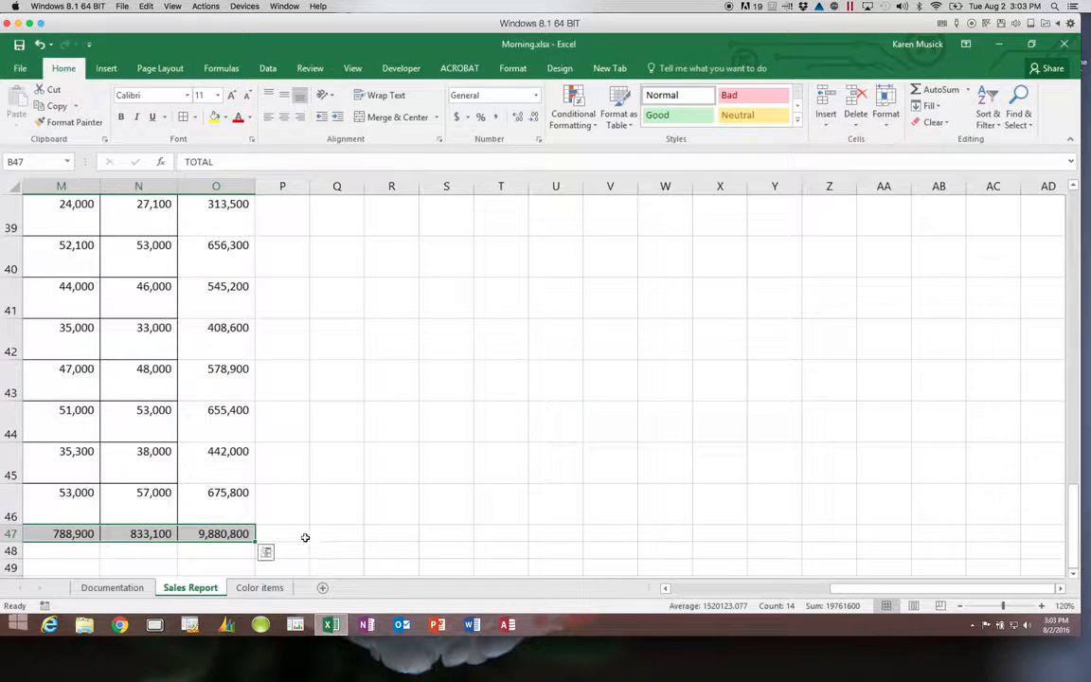
pyautogui.click(236, 513)
pyautogui.moveTo(1067, 542); pyautogui.dragTo(1062, 377)
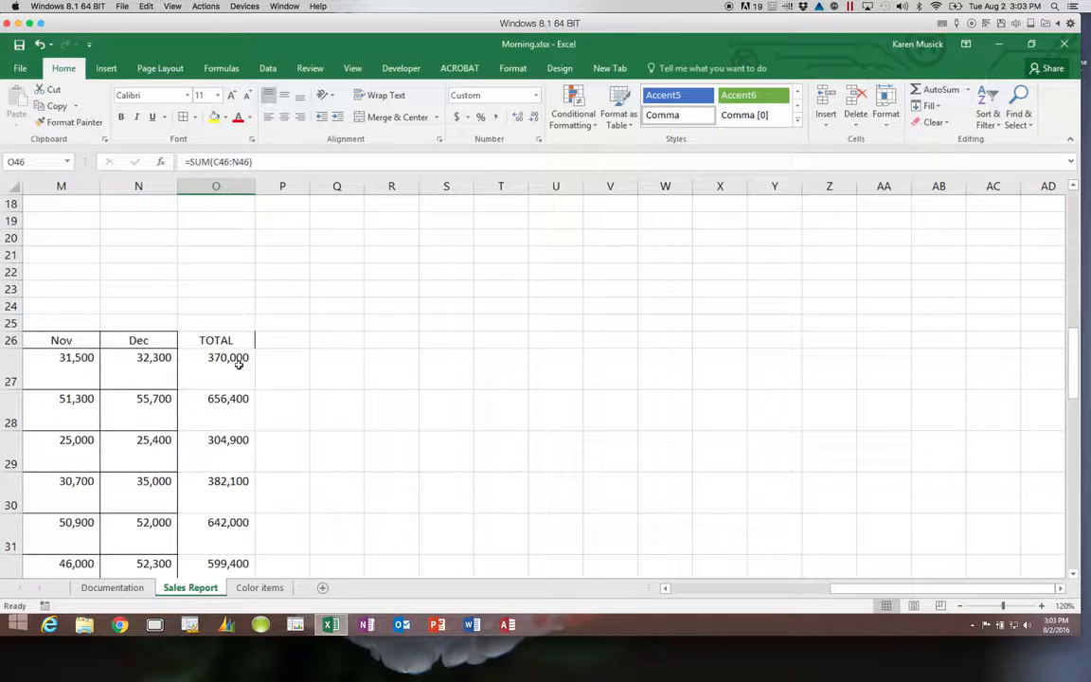
pyautogui.keyDown('shift'); pyautogui.click(216, 341); pyautogui.keyUp('shift')
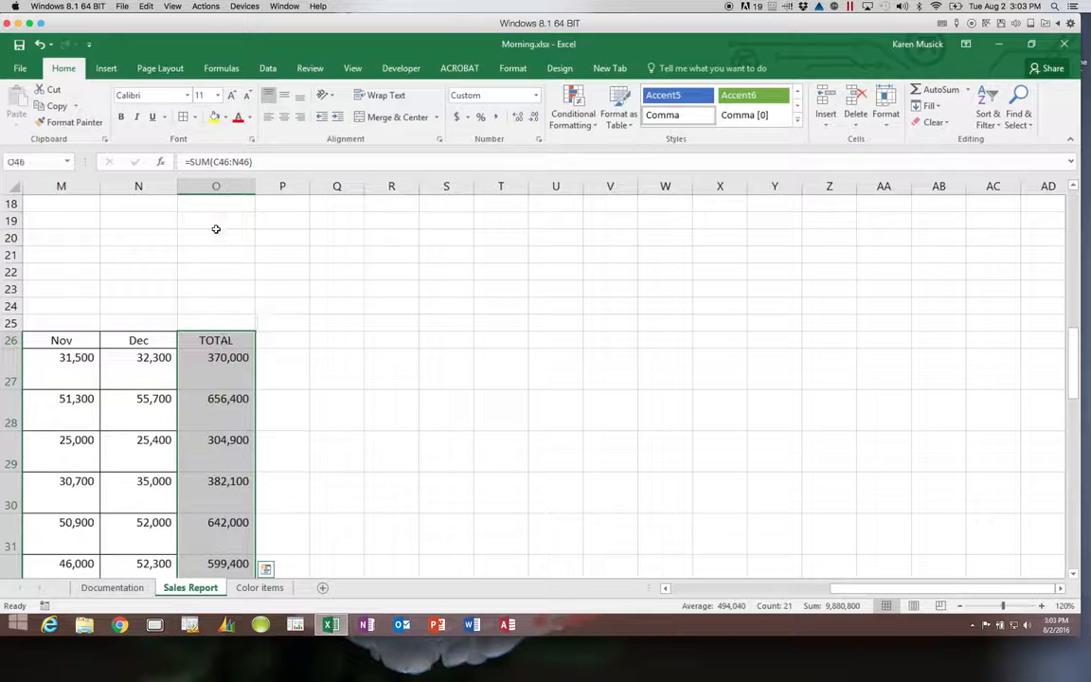
pyautogui.click(183, 119)
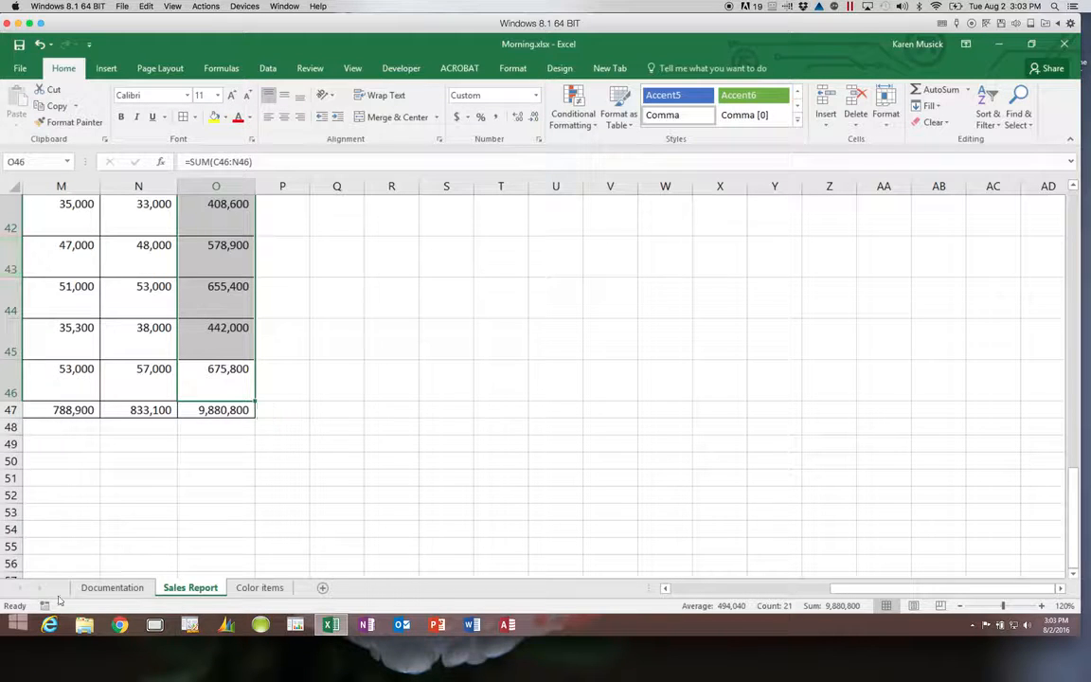
# Merge and center the California cells A27:A33 in the State column of the 2017 Monthly Gross Sales table.
pyautogui.moveTo(835, 589); pyautogui.dragTo(434, 588)
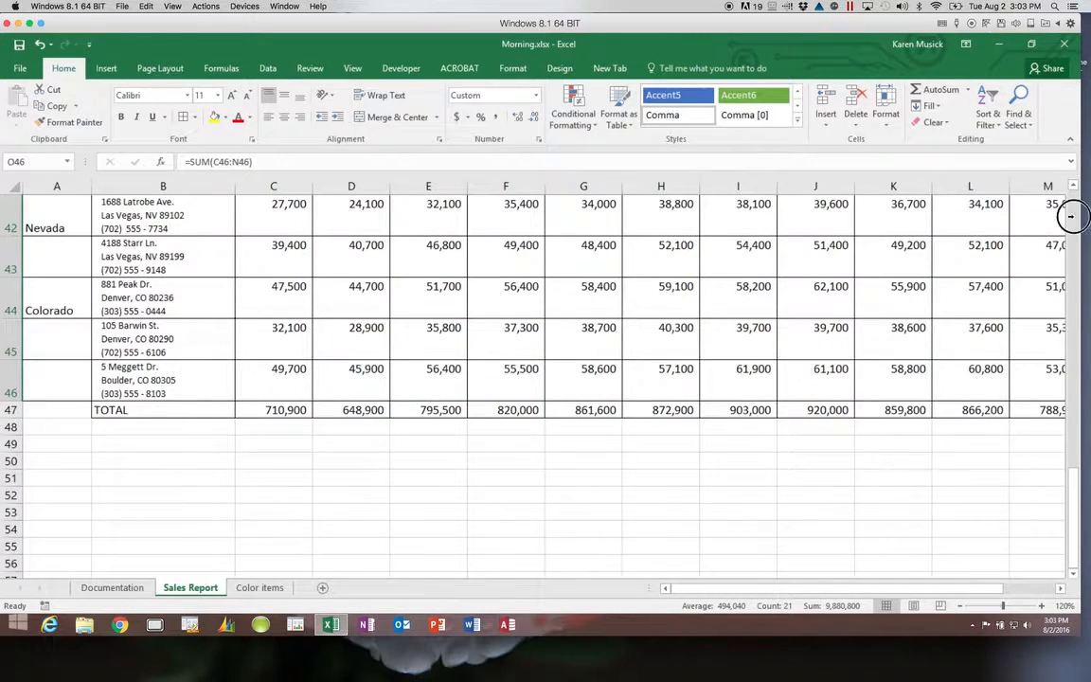
pyautogui.scroll(10, 1009, 227)
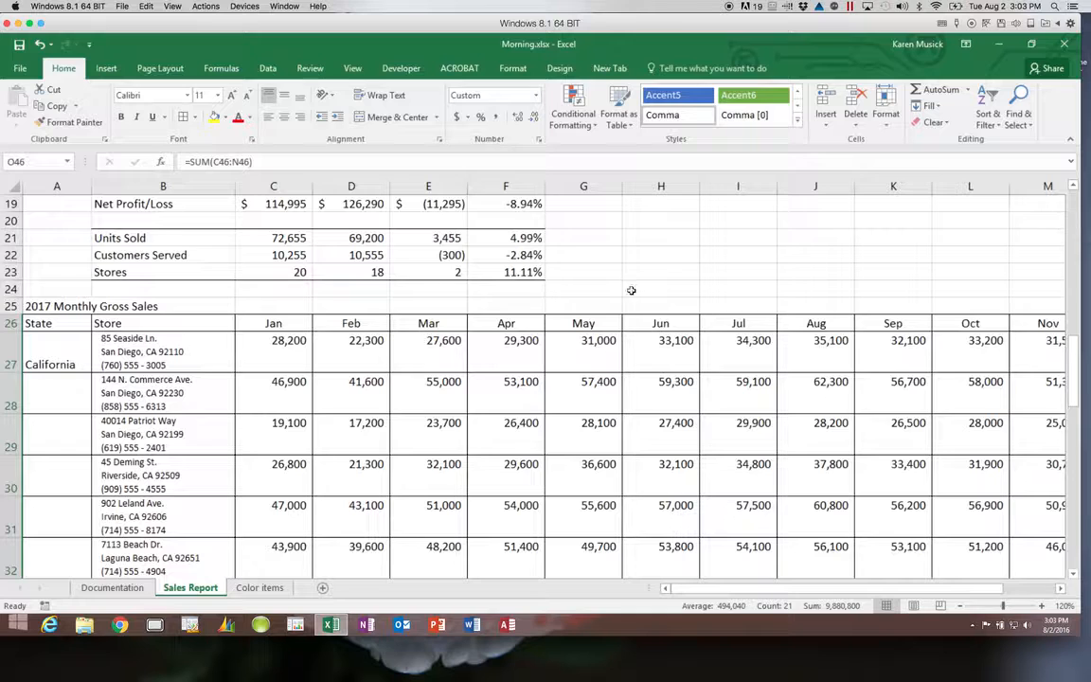
pyautogui.click(60, 287)
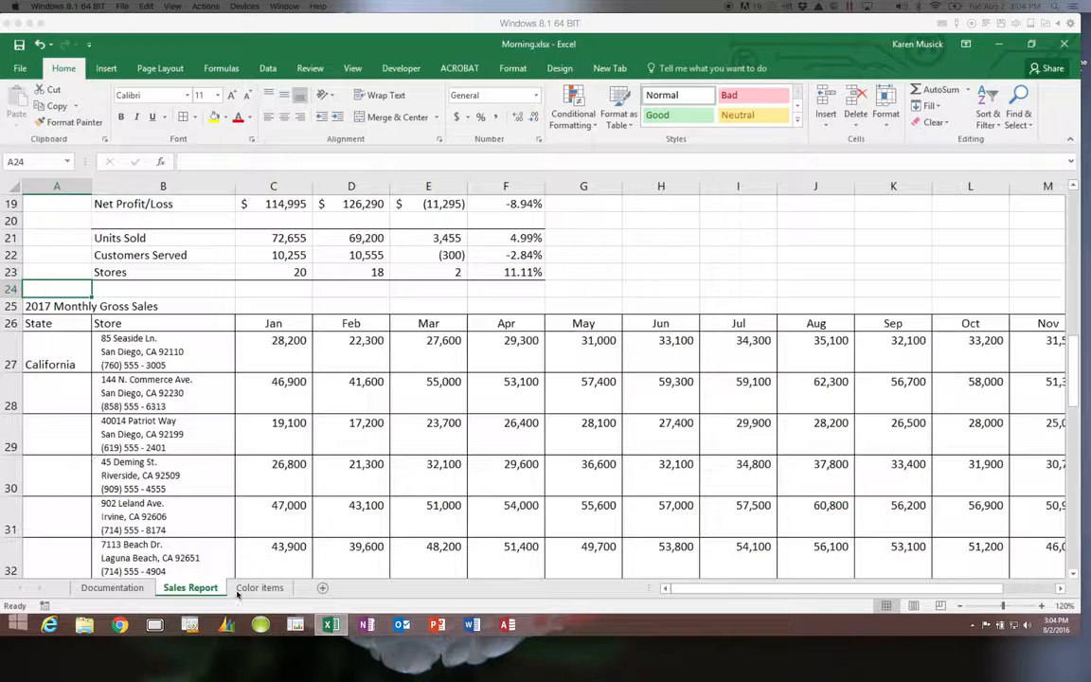
pyautogui.click(1073, 574)
pyautogui.click(1073, 574)
pyautogui.click(1072, 574)
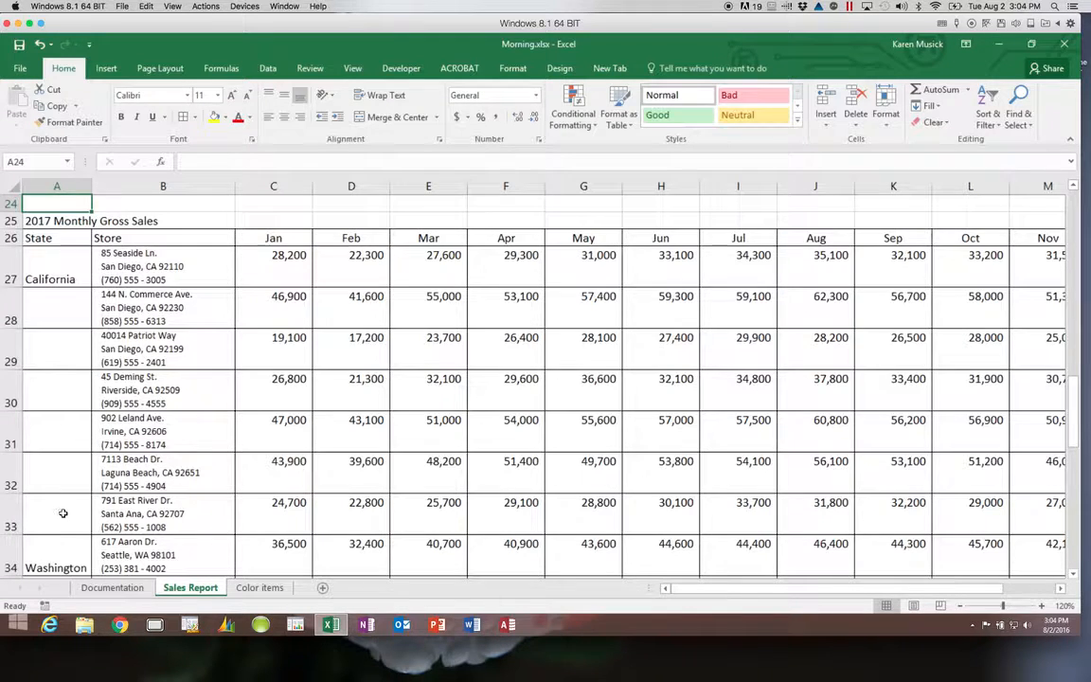
pyautogui.click(67, 277)
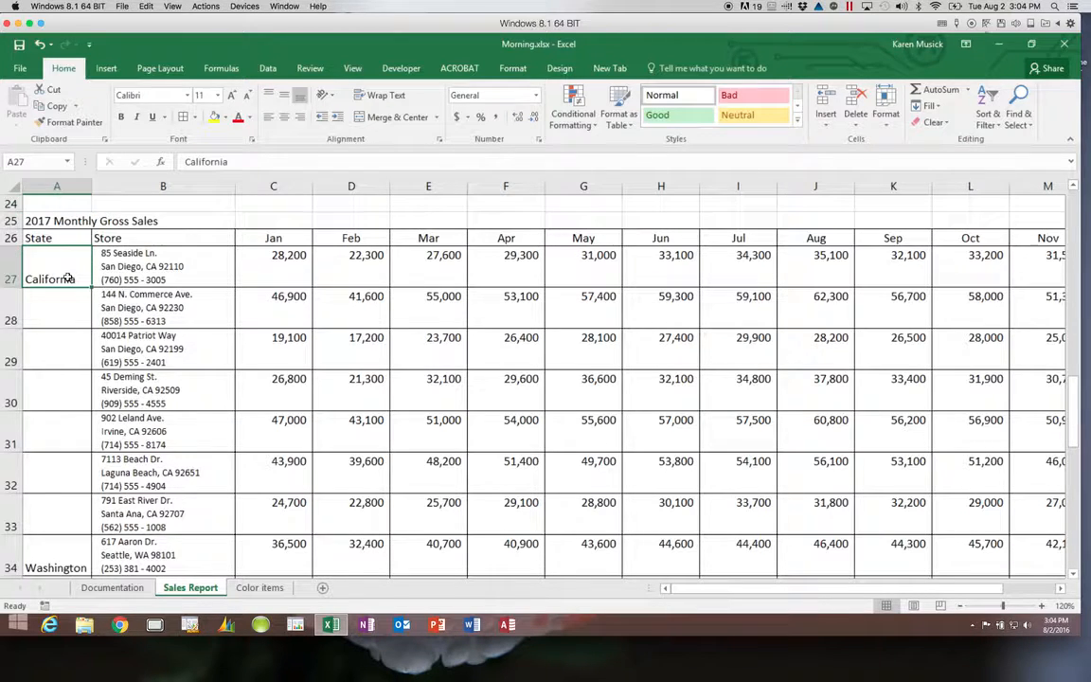
pyautogui.click(129, 270)
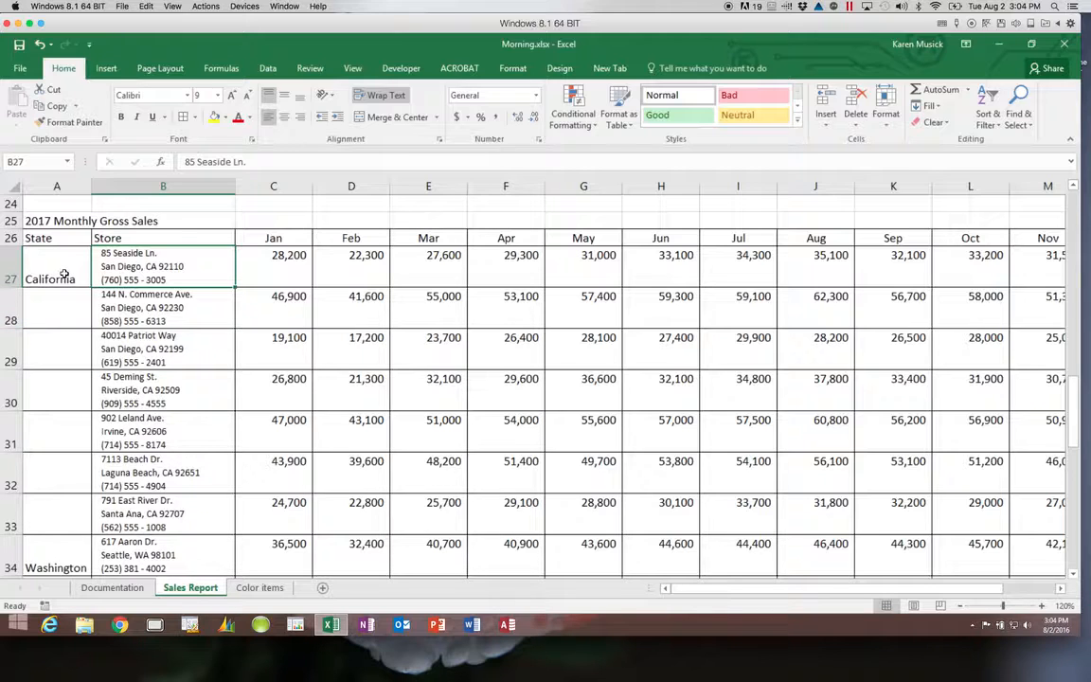
pyautogui.moveTo(63, 274); pyautogui.dragTo(49, 505)
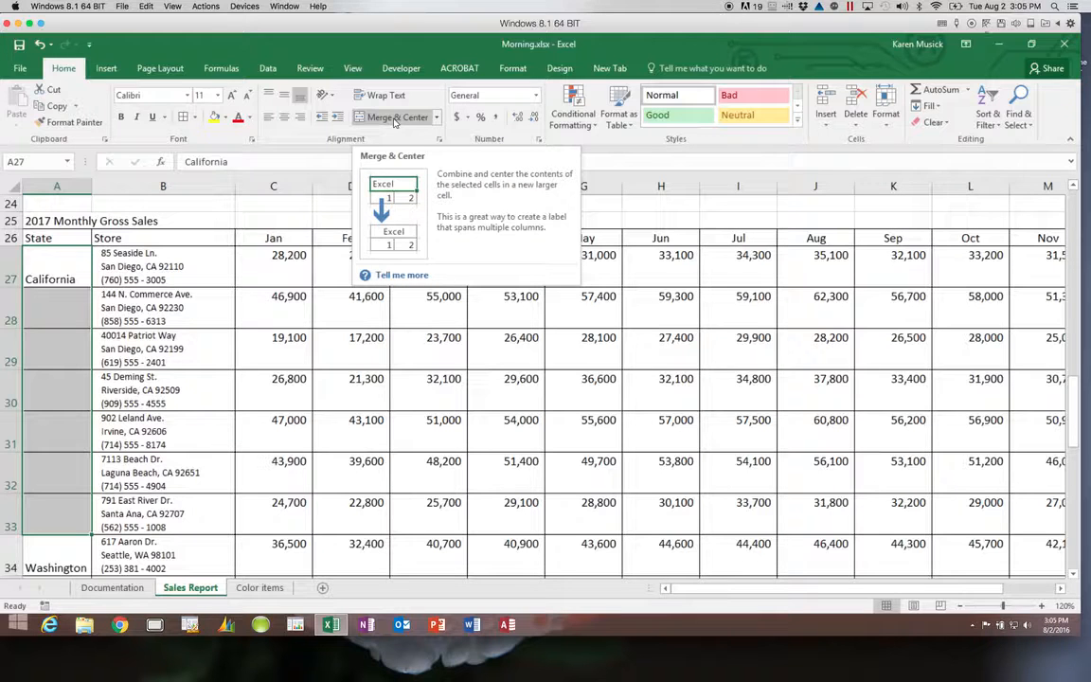
pyautogui.click(395, 121)
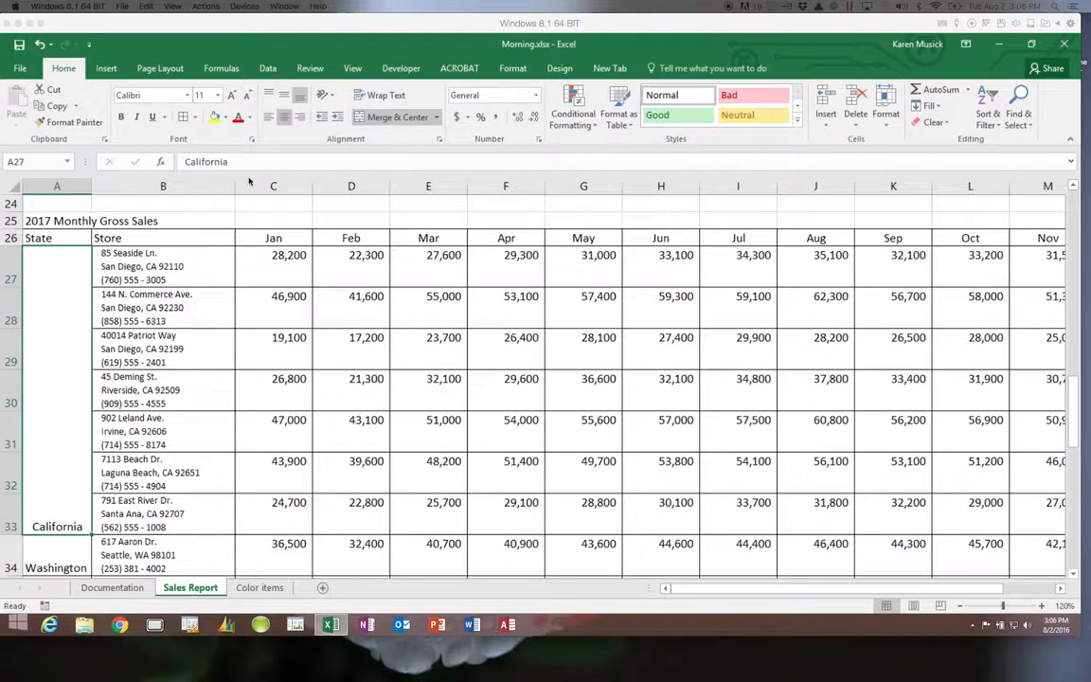
# Align the merged California label to the middle vertically and rotate its text up.
pyautogui.click(284, 95)
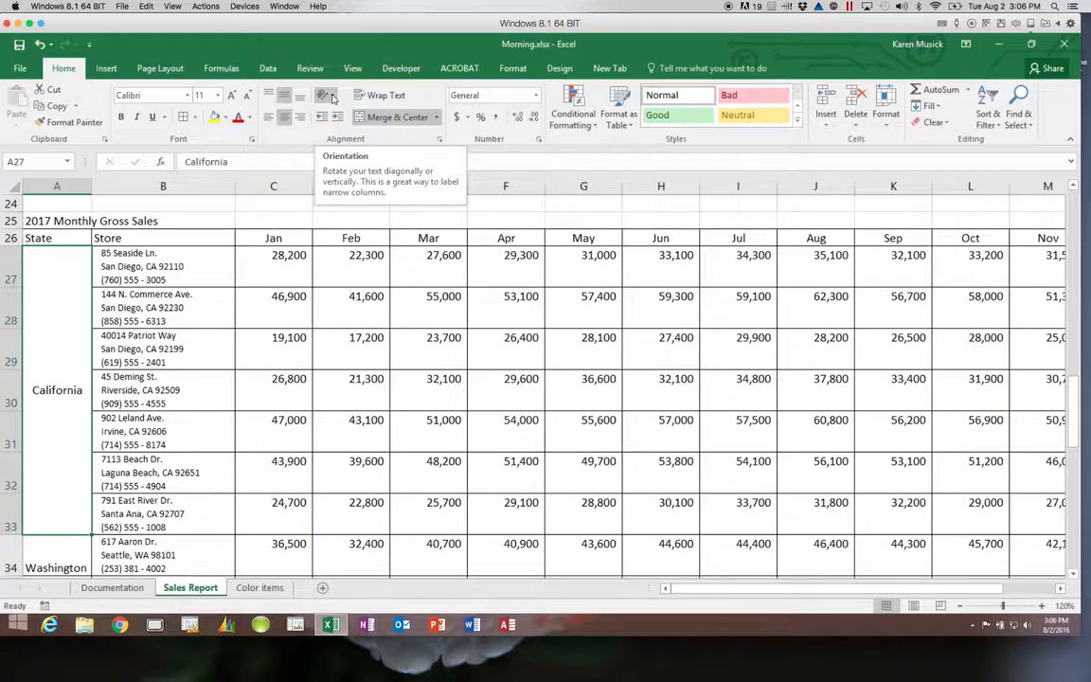
pyautogui.click(327, 97)
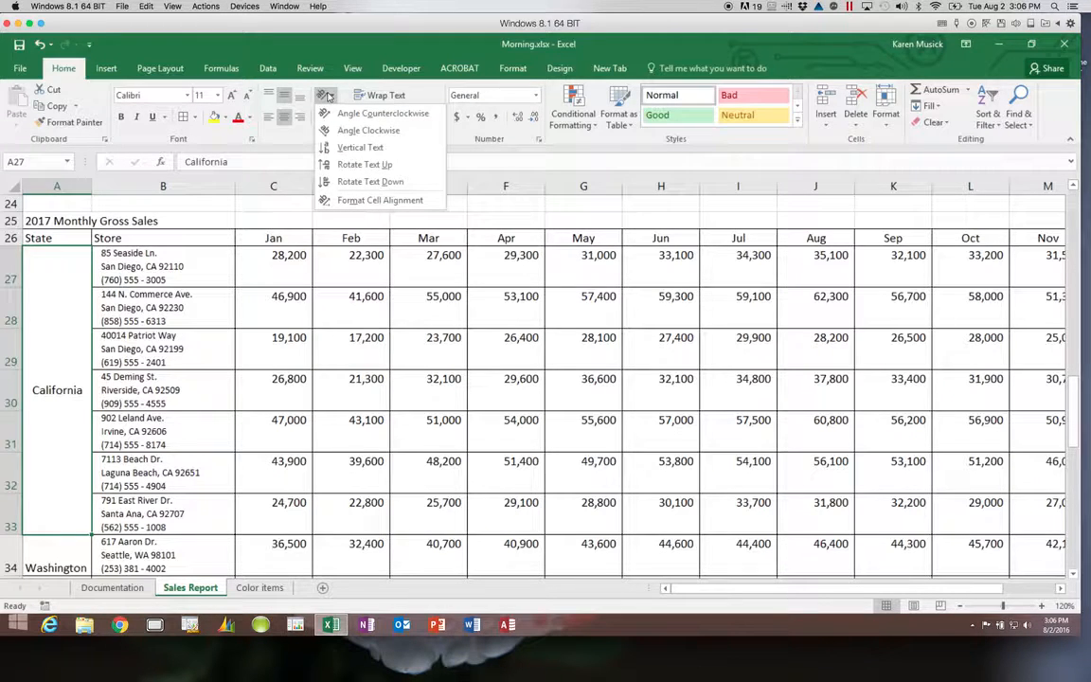
pyautogui.click(365, 165)
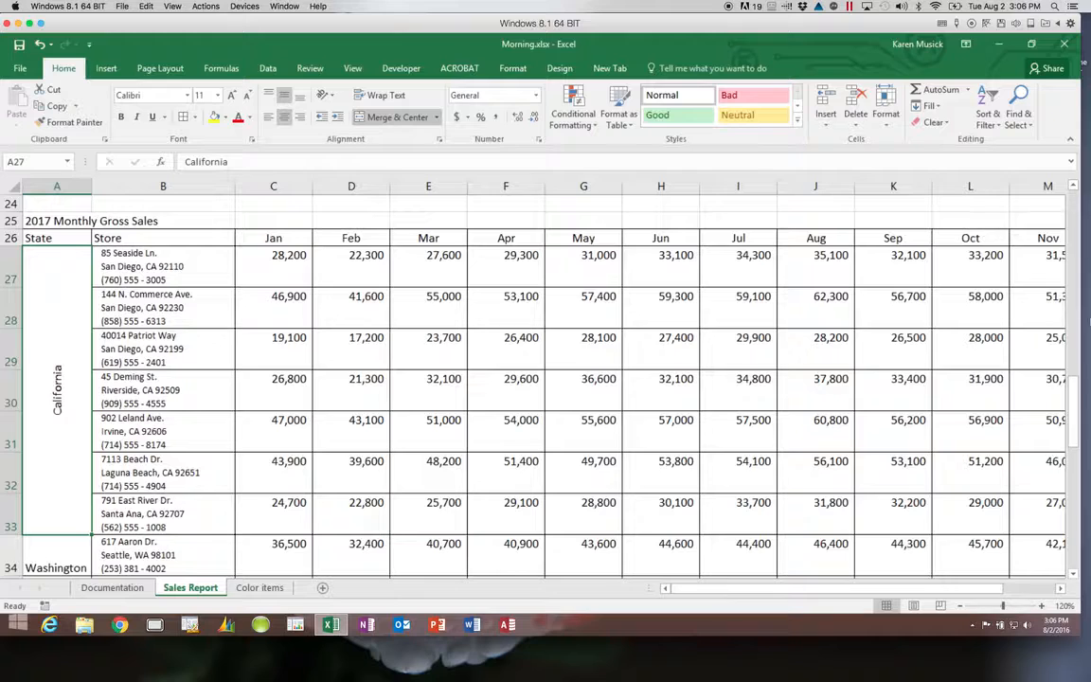
# Merge and center the Washington cells A34:A36, with the label middle-aligned and its text rotated up.
pyautogui.moveTo(1074, 575); pyautogui.dragTo(1073, 575)
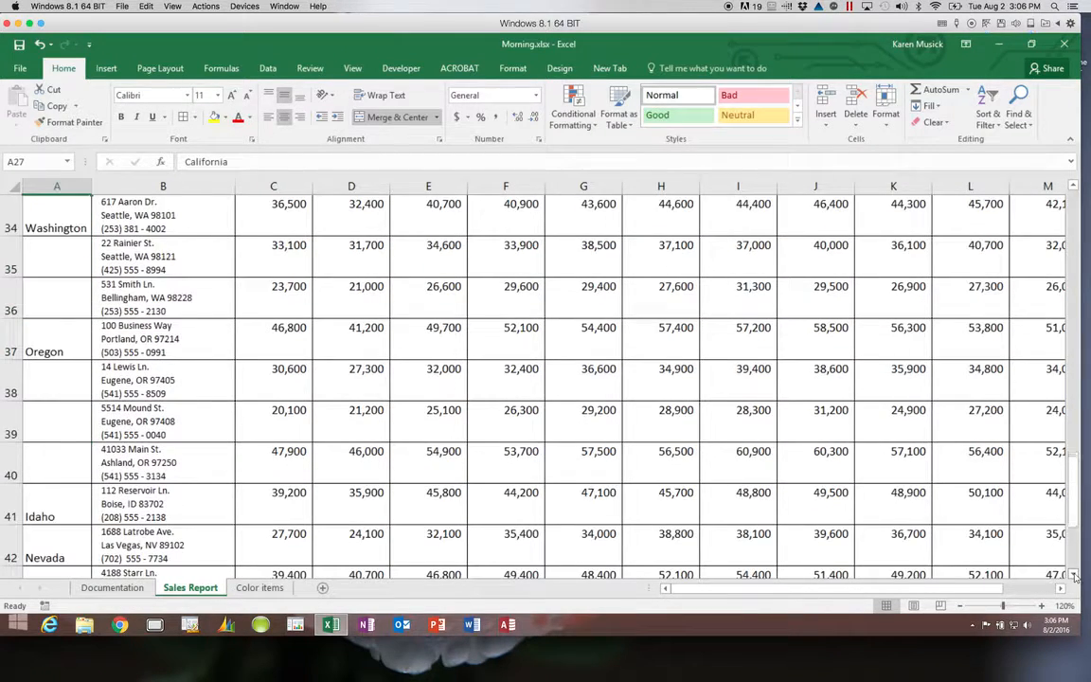
pyautogui.click(1074, 188)
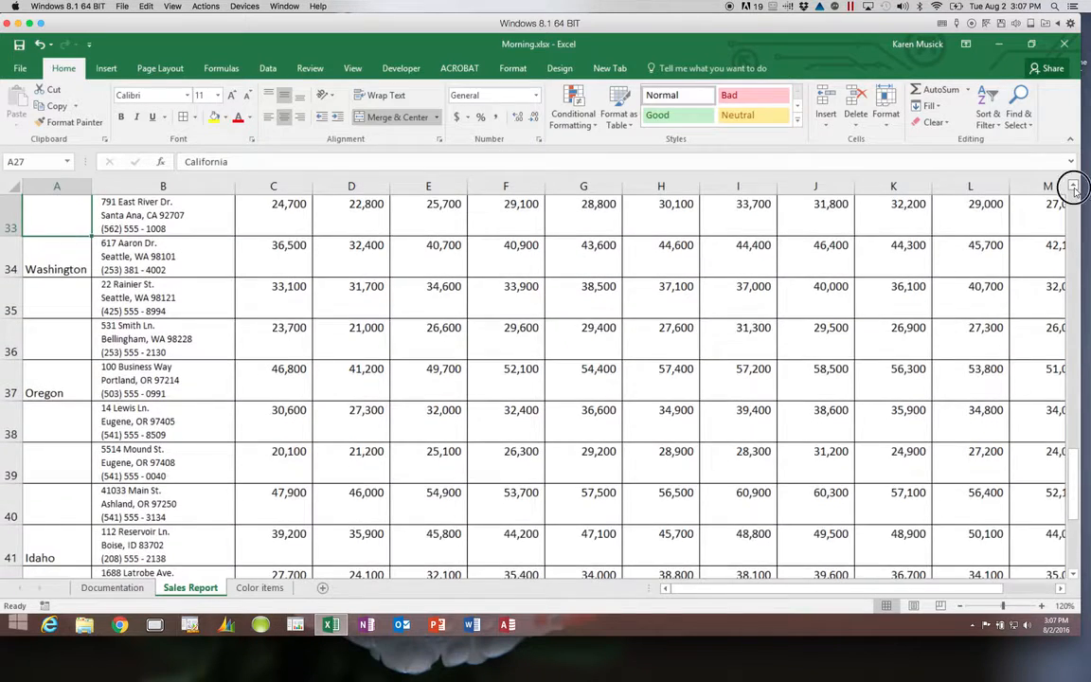
pyautogui.click(1074, 187)
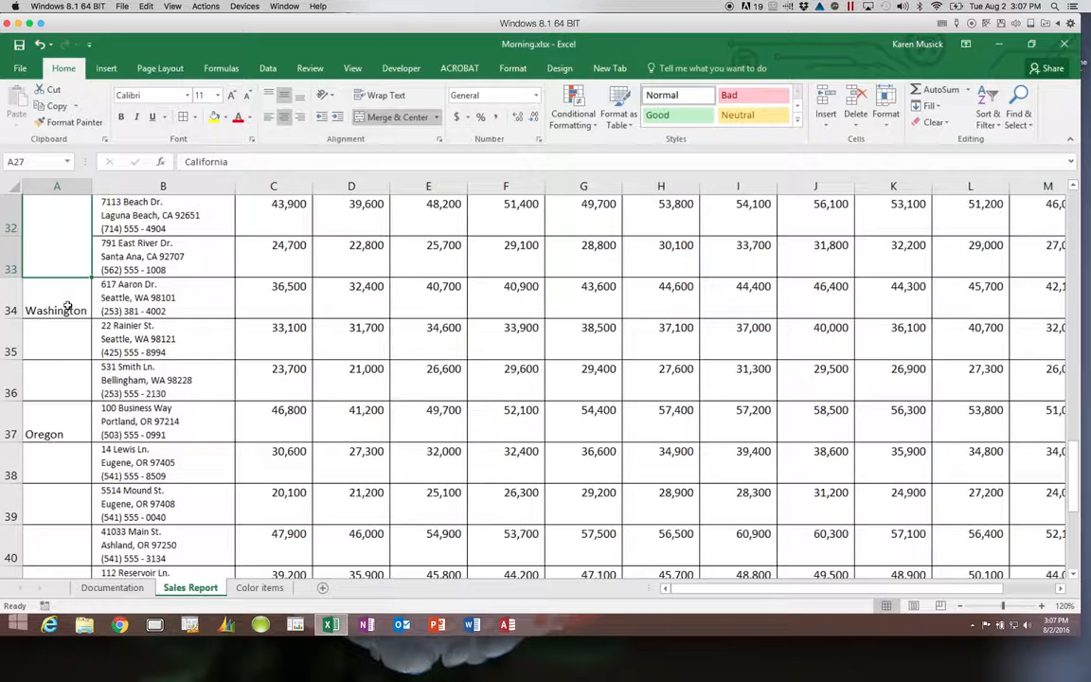
pyautogui.moveTo(67, 306); pyautogui.dragTo(62, 375)
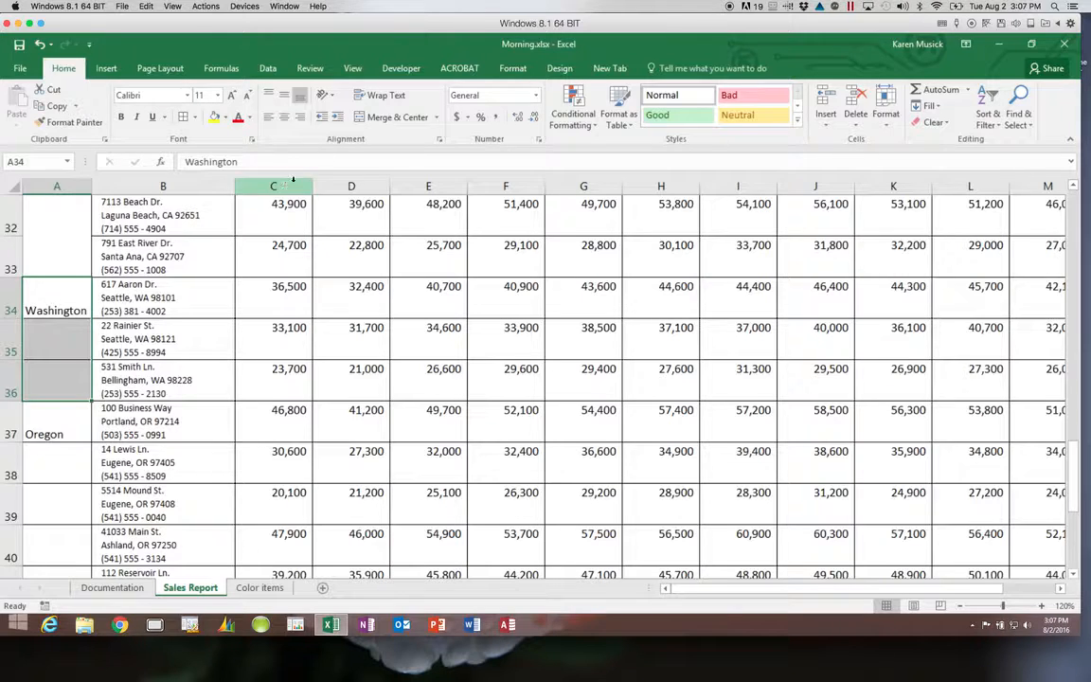
pyautogui.click(383, 117)
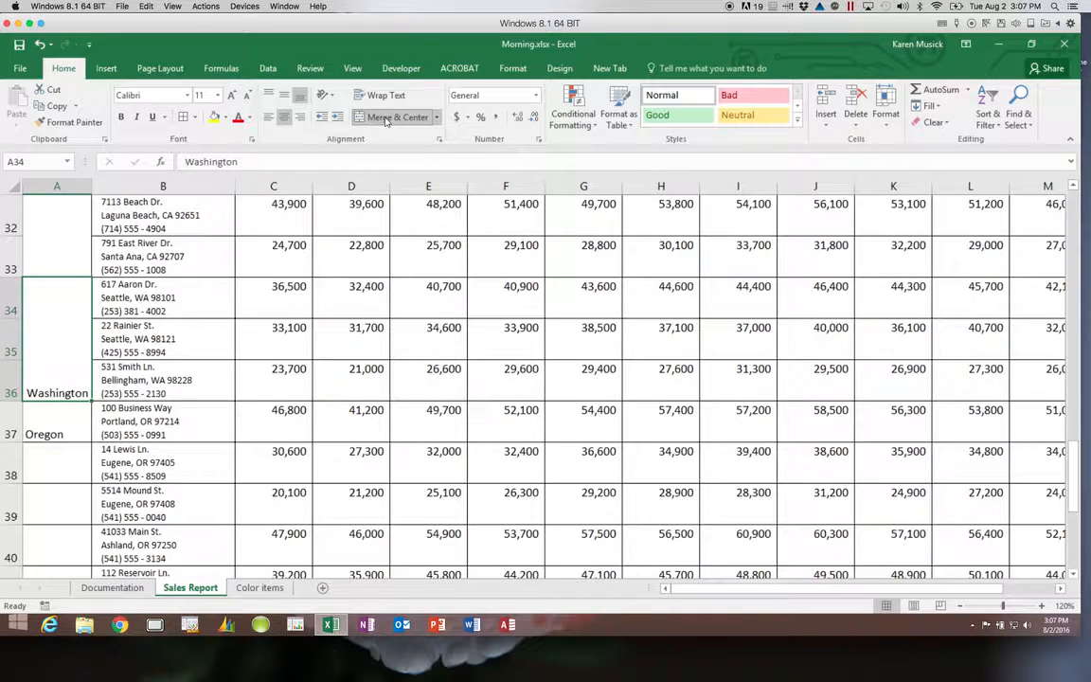
pyautogui.click(285, 95)
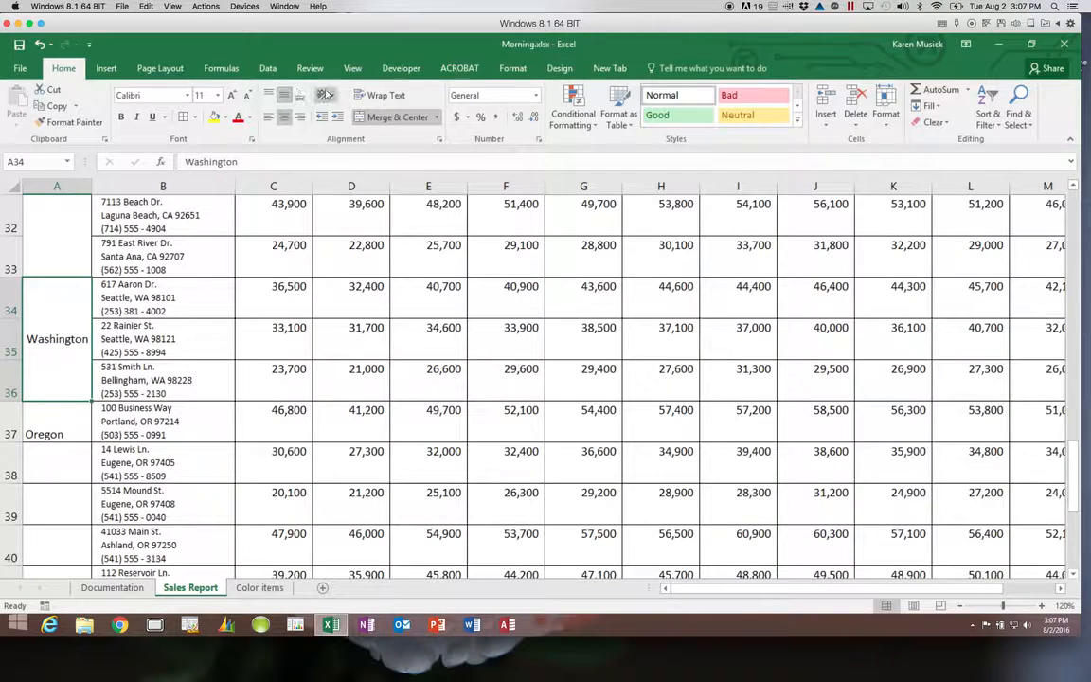
pyautogui.click(327, 96)
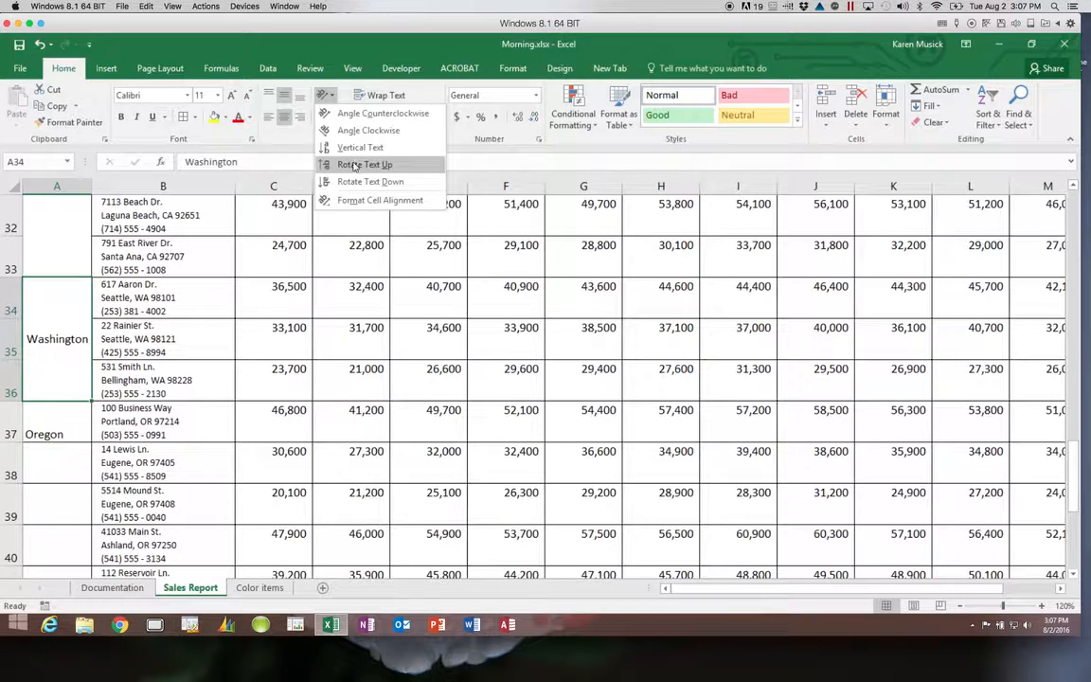
pyautogui.click(323, 164)
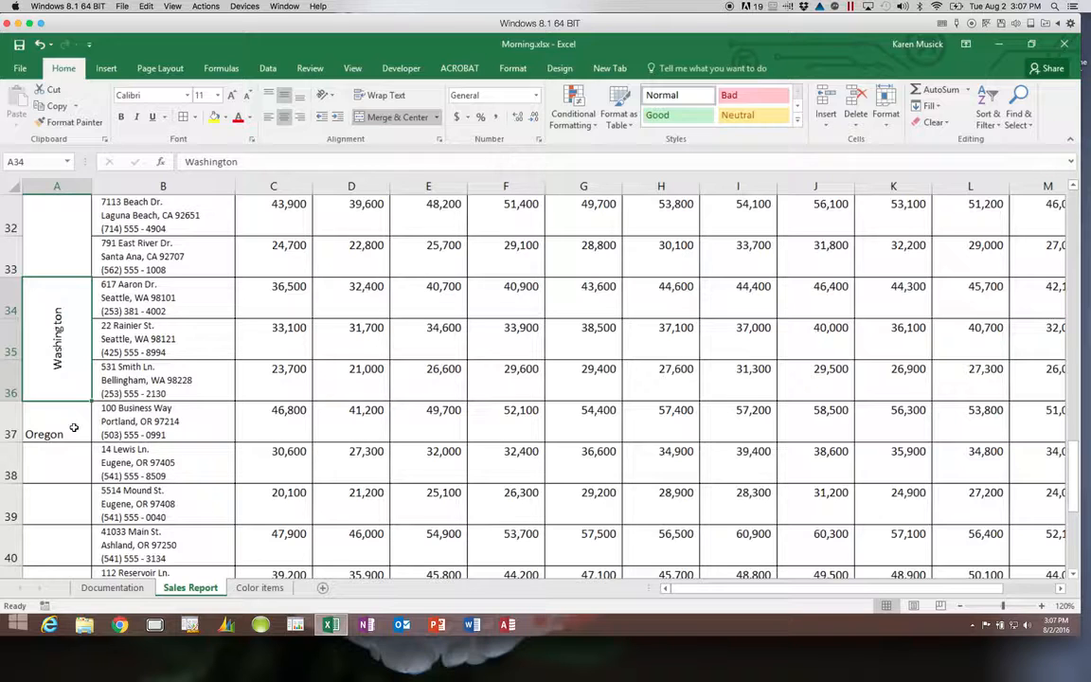
# Merge and center the Oregon cells A37:A40, with the label middle-aligned and its text rotated up.
pyautogui.moveTo(73, 428); pyautogui.dragTo(64, 388)
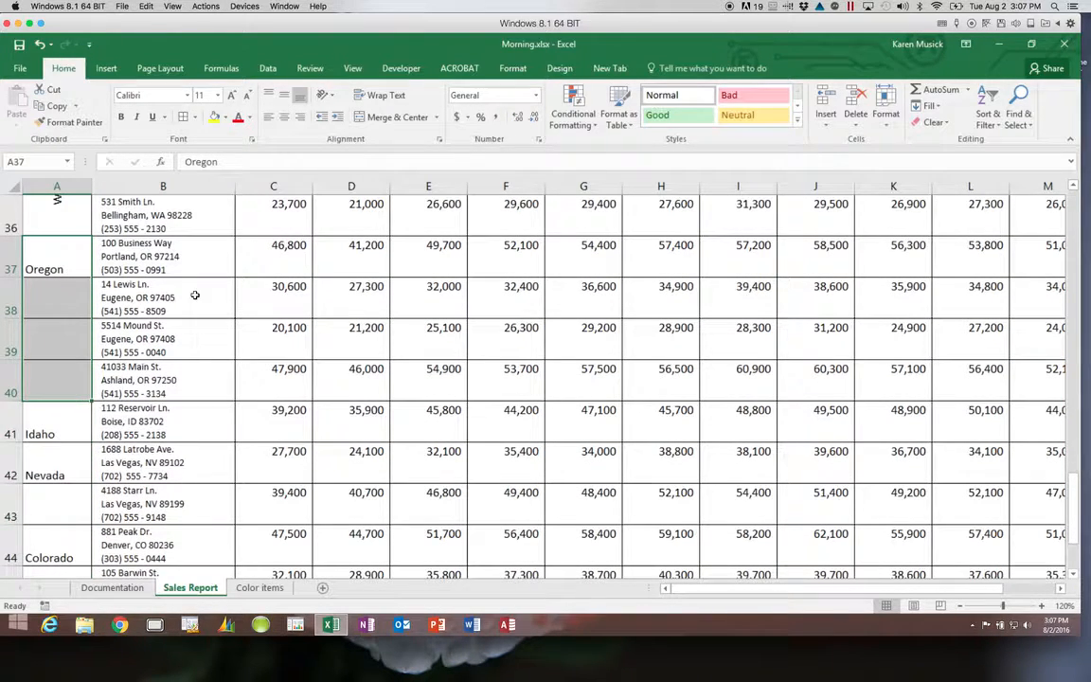
pyautogui.click(395, 118)
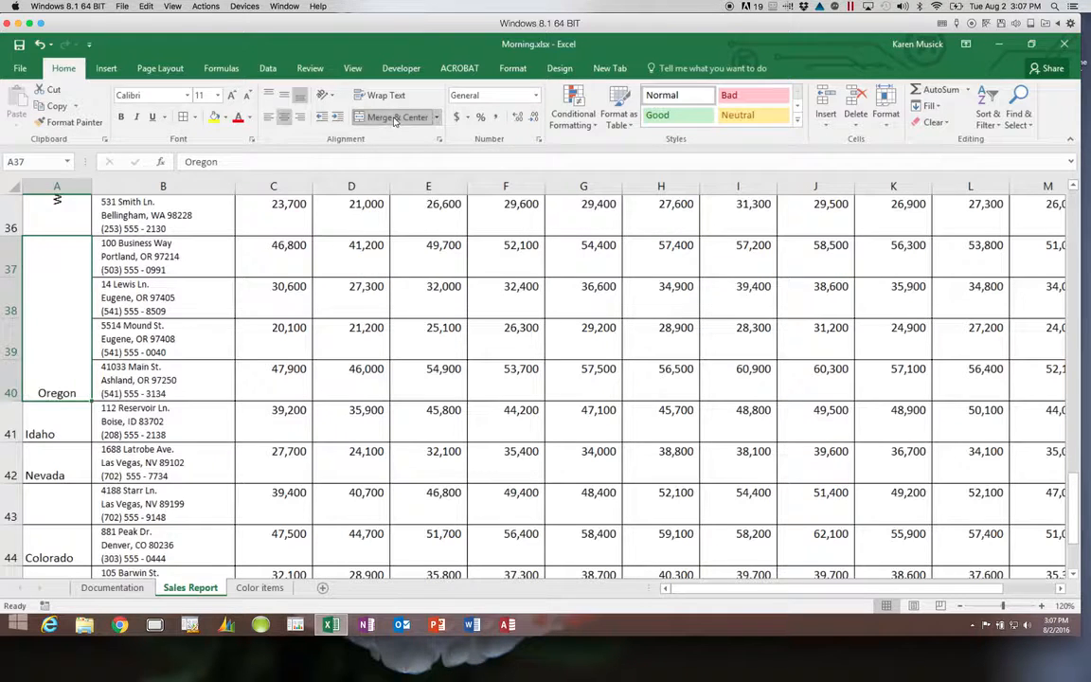
pyautogui.click(284, 98)
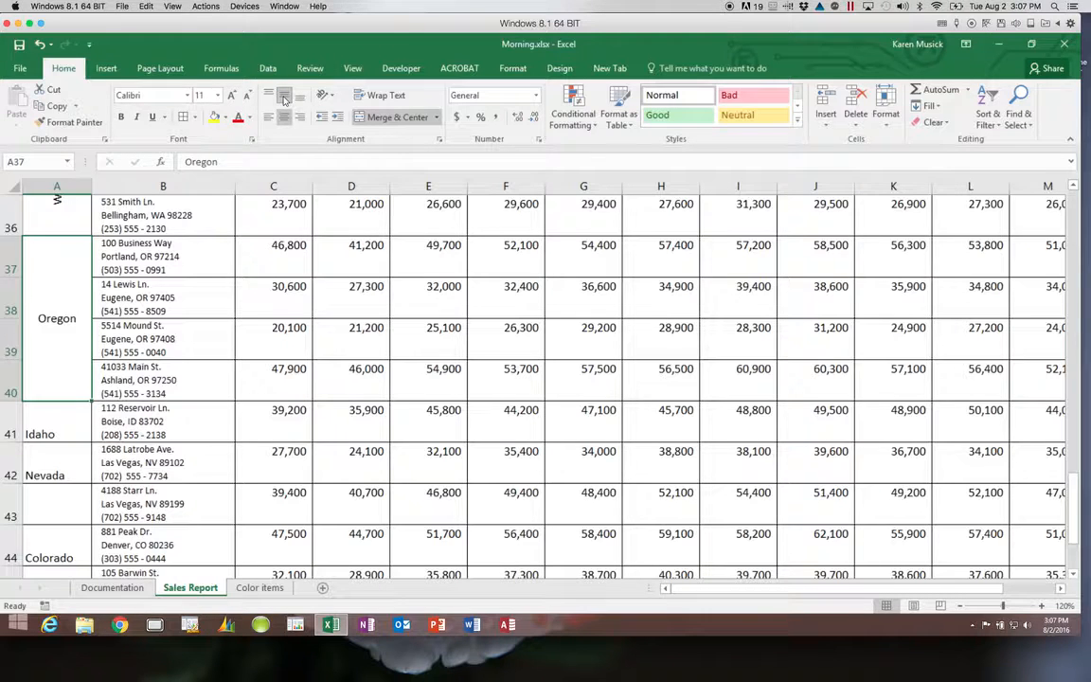
pyautogui.click(332, 96)
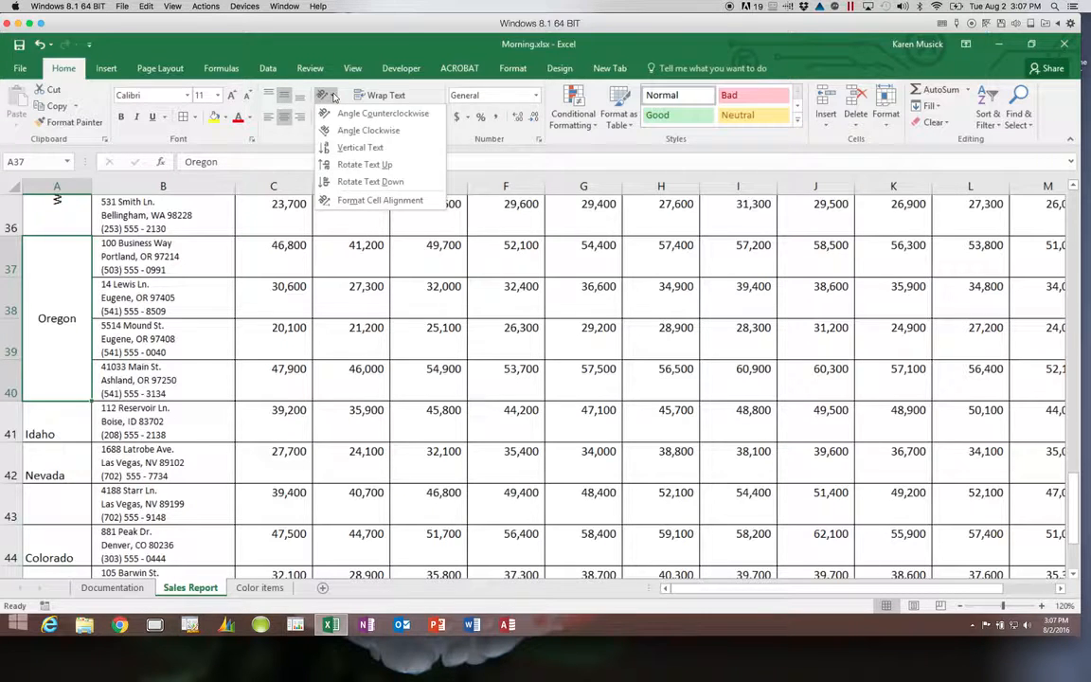
pyautogui.click(346, 164)
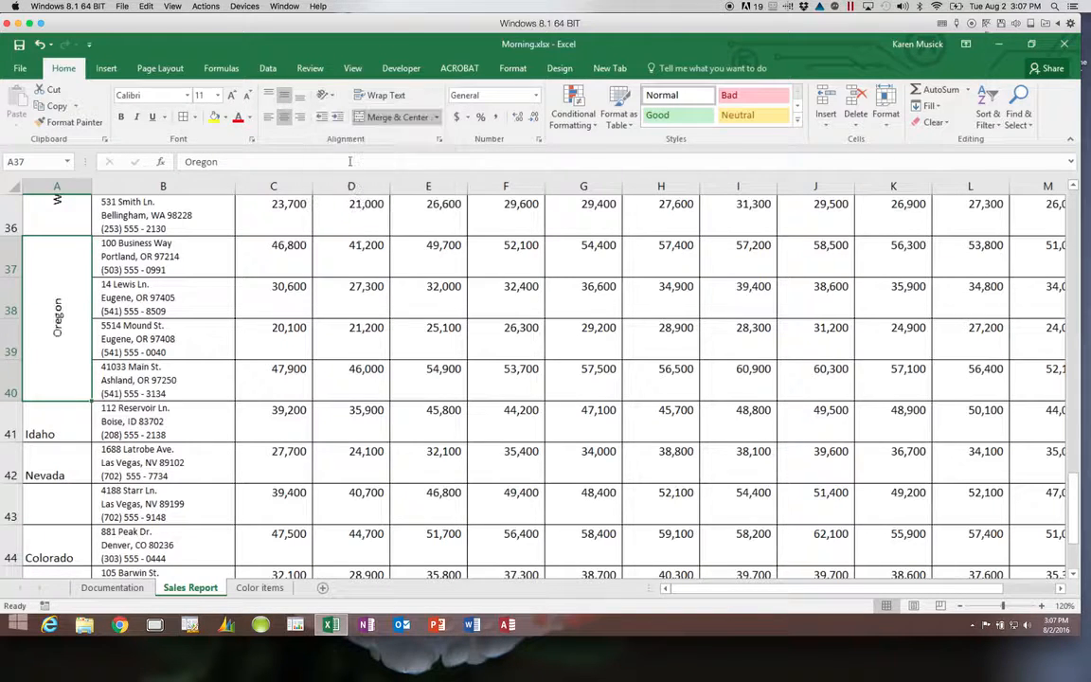
# Center the Idaho label in A41 horizontally and vertically and rotate its text up.
pyautogui.click(70, 430)
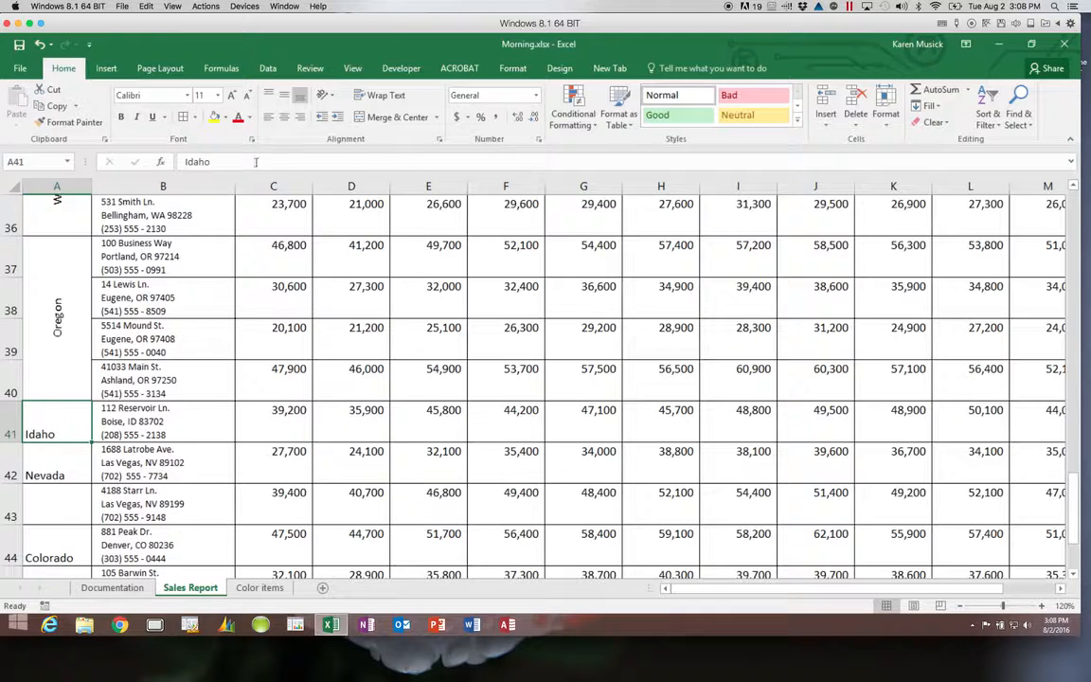
pyautogui.click(284, 120)
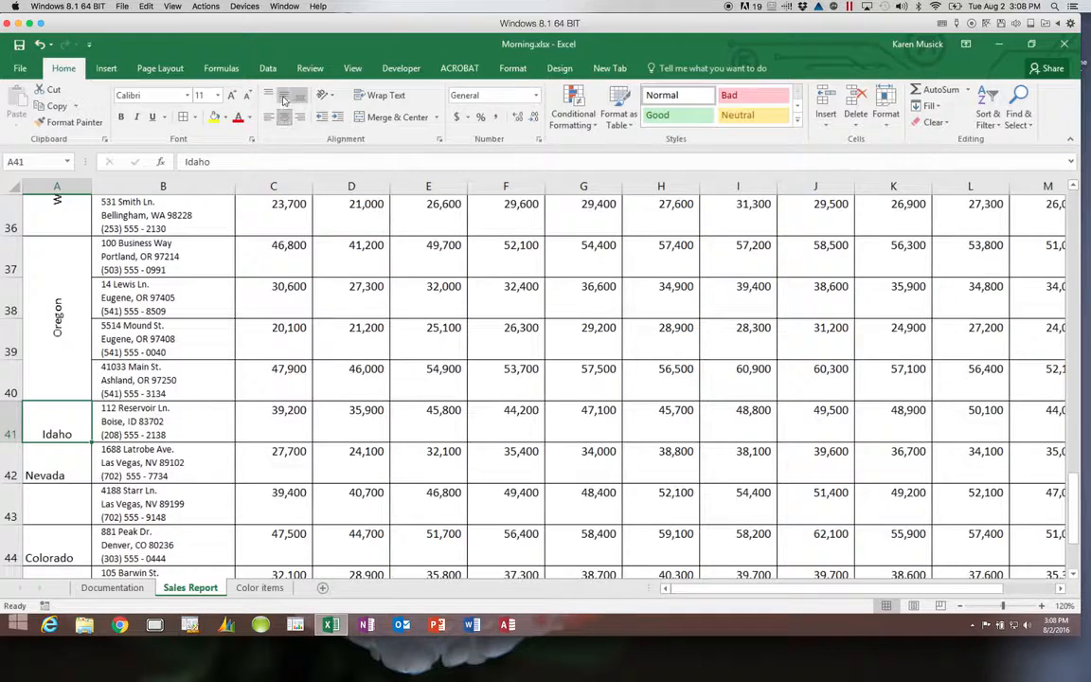
pyautogui.click(283, 96)
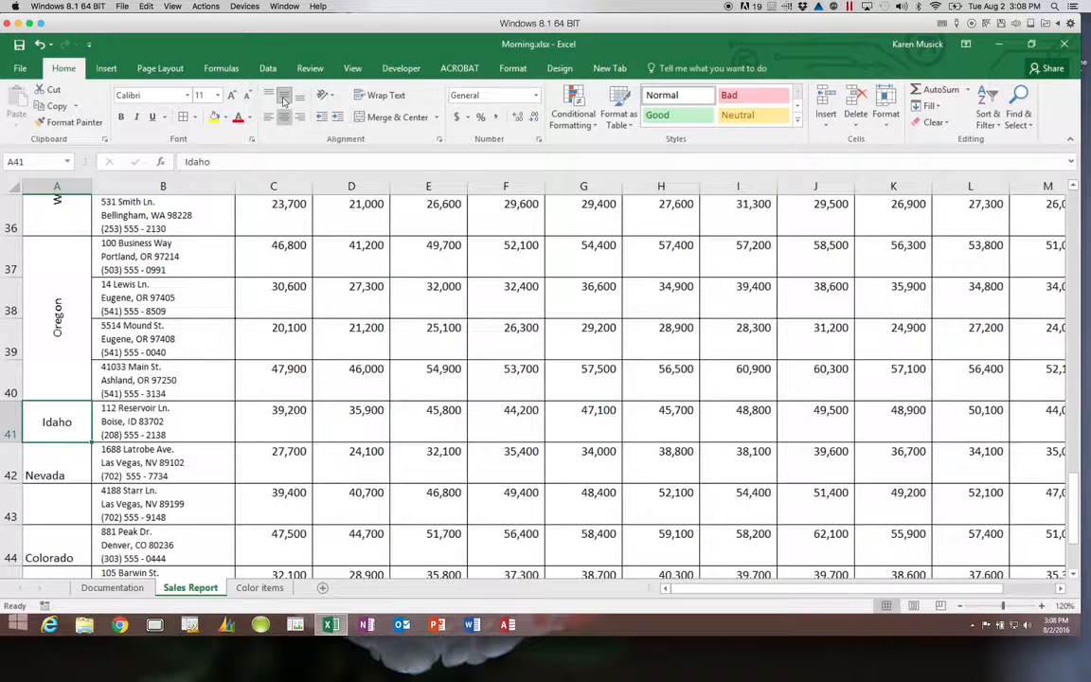
pyautogui.click(325, 95)
pyautogui.click(346, 164)
# Merge and center the Nevada cells A42:A43, with the label middle-aligned and its text rotated up.
pyautogui.moveTo(75, 476); pyautogui.dragTo(76, 501)
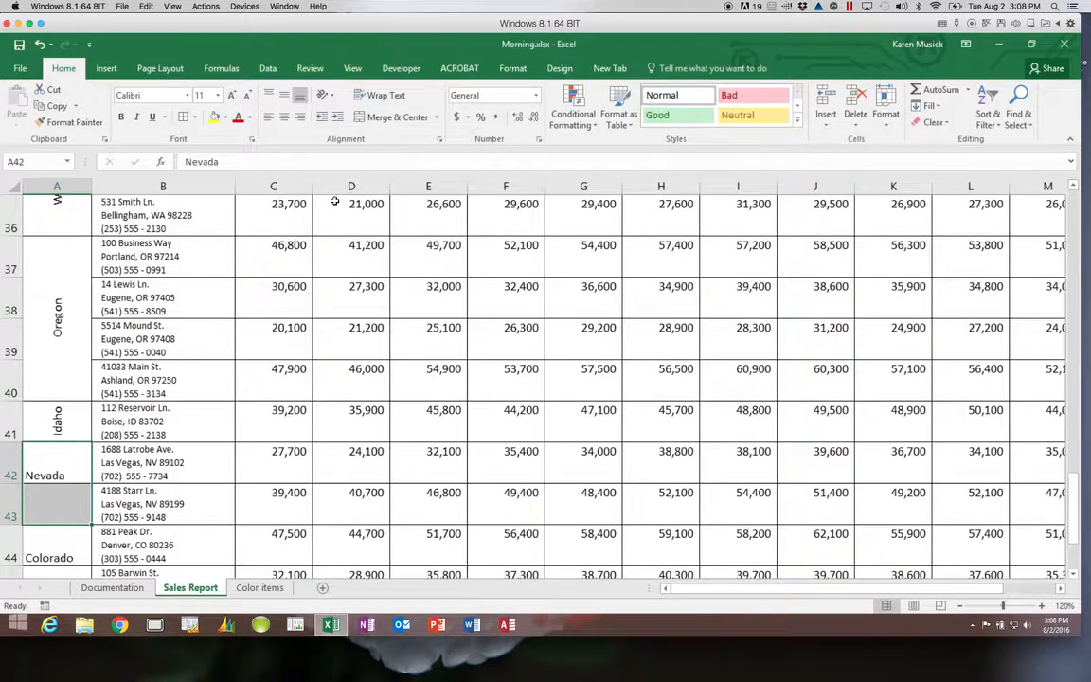
pyautogui.click(388, 117)
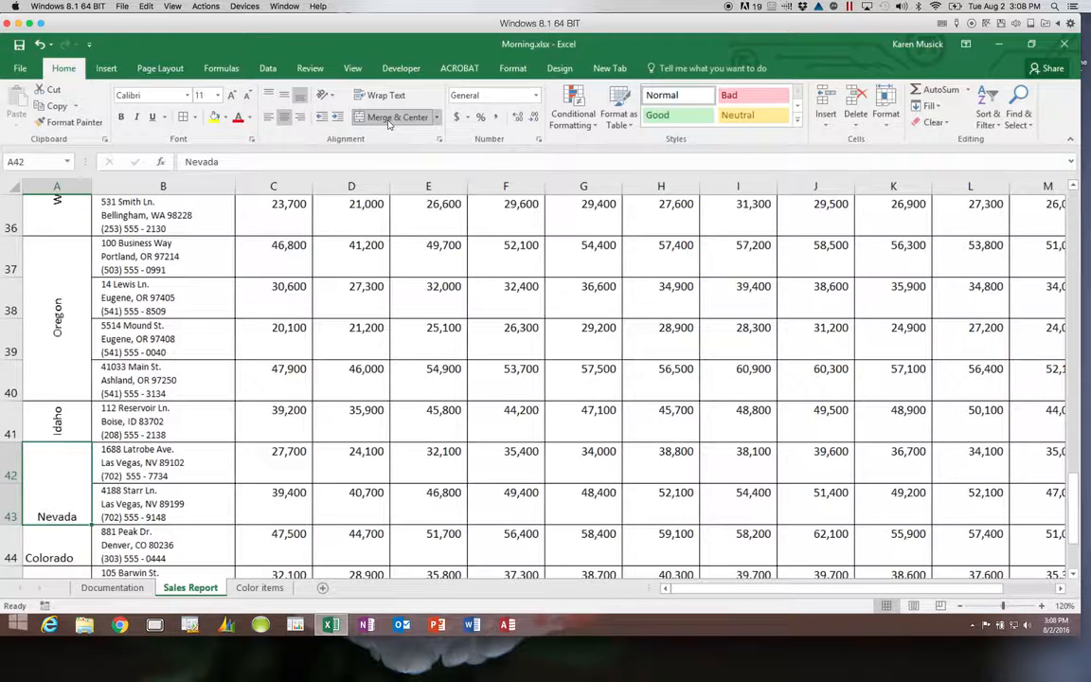
pyautogui.click(286, 98)
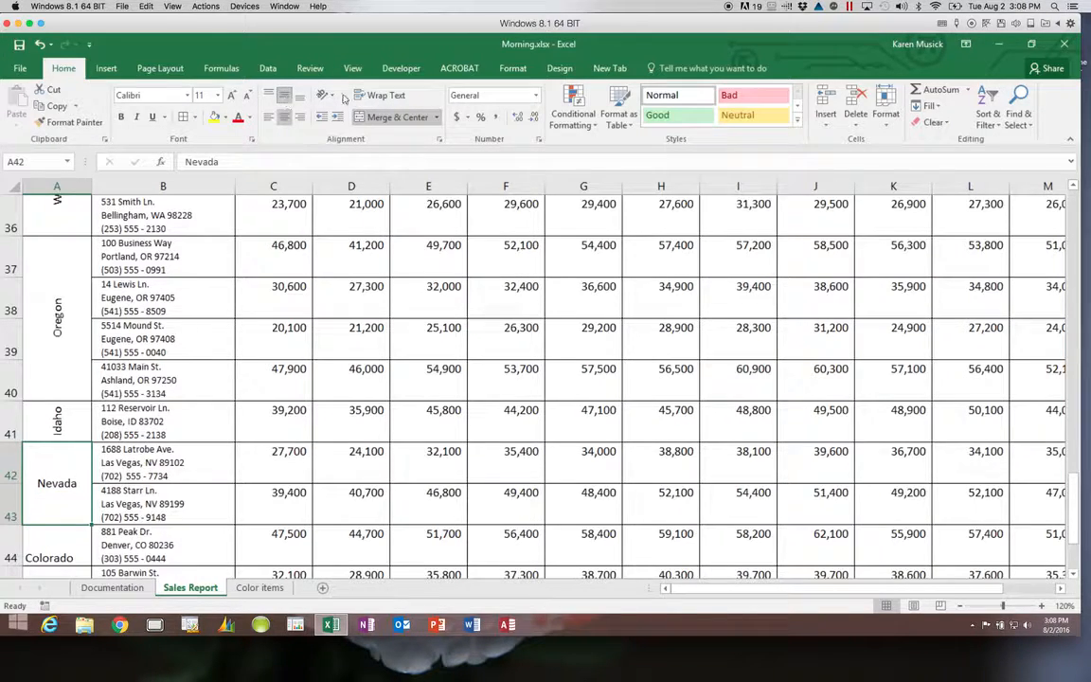
pyautogui.click(326, 94)
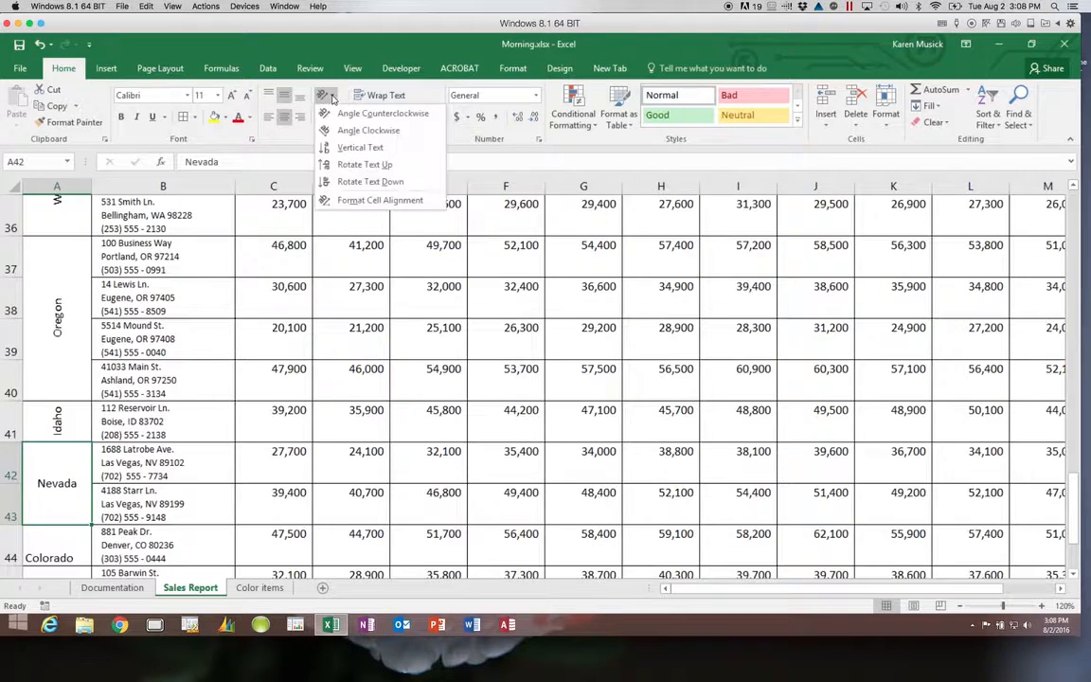
pyautogui.click(337, 165)
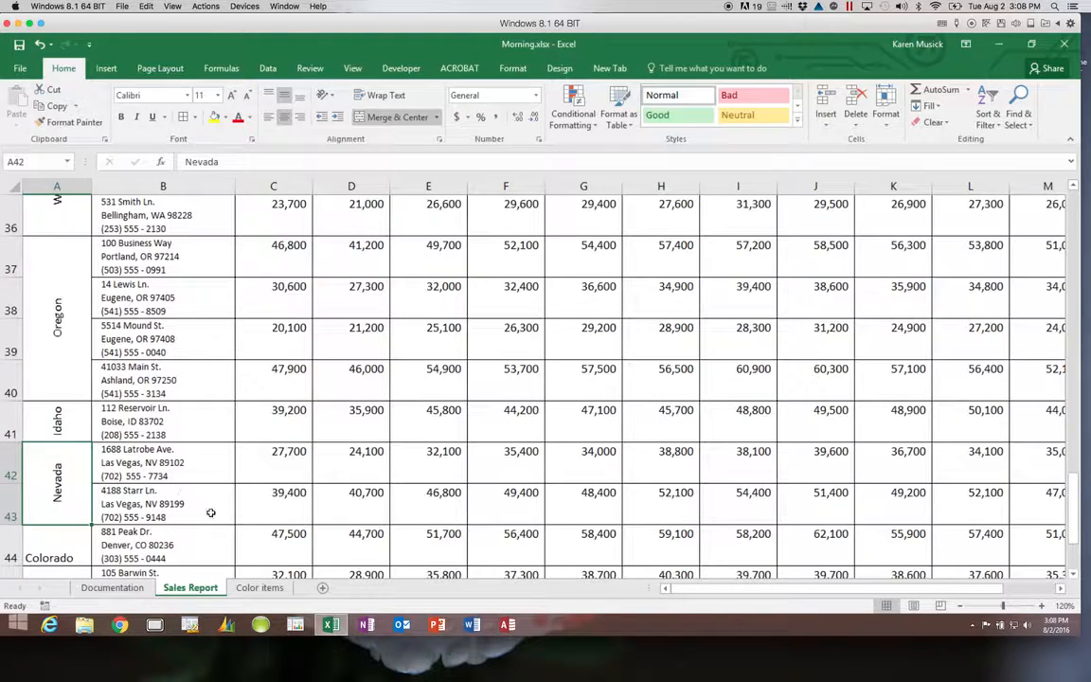
# Merge and center the Colorado cells A44:A46, with the label middle-aligned and its text rotated up.
pyautogui.click(52, 544)
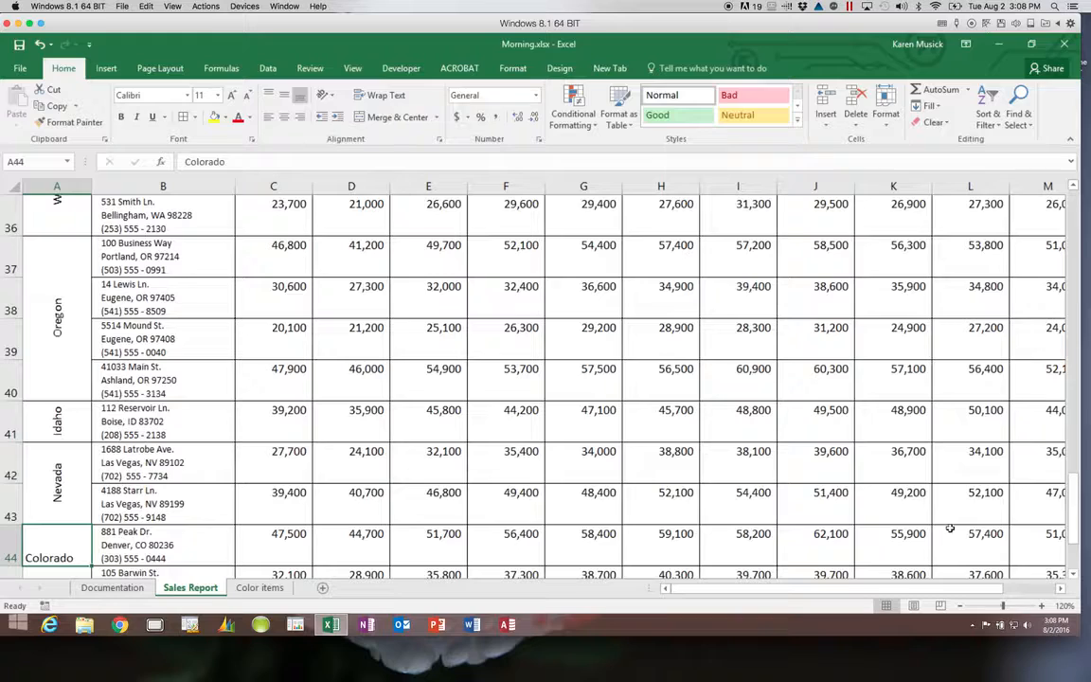
pyautogui.click(1073, 576)
pyautogui.scroll(-3, 1073, 575)
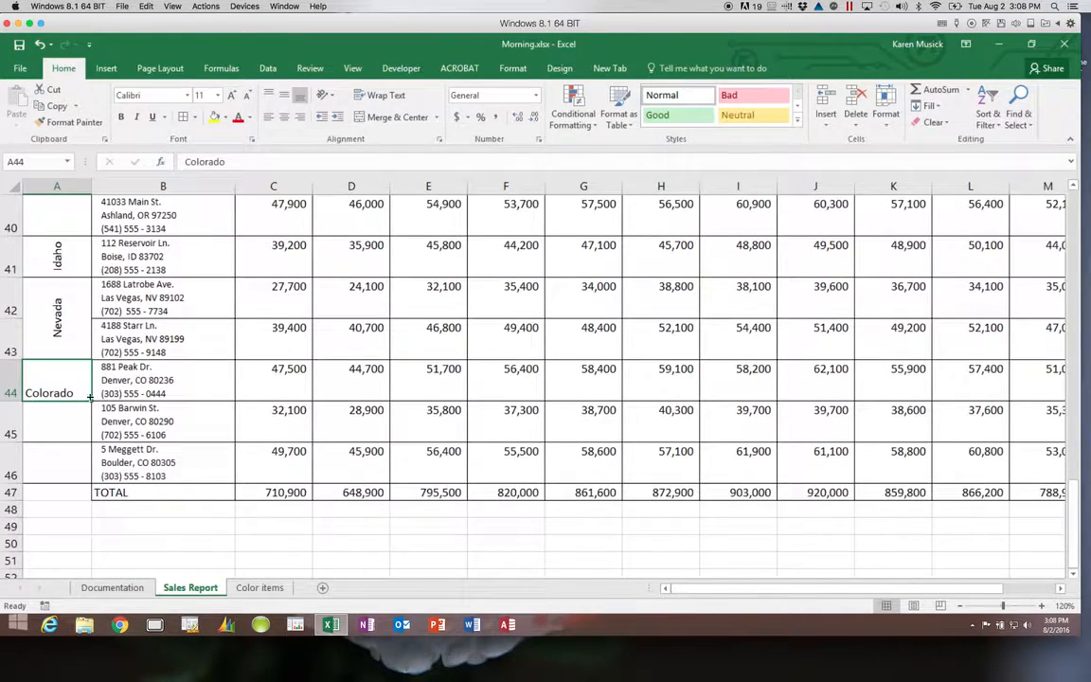
pyautogui.moveTo(58, 395); pyautogui.dragTo(59, 453)
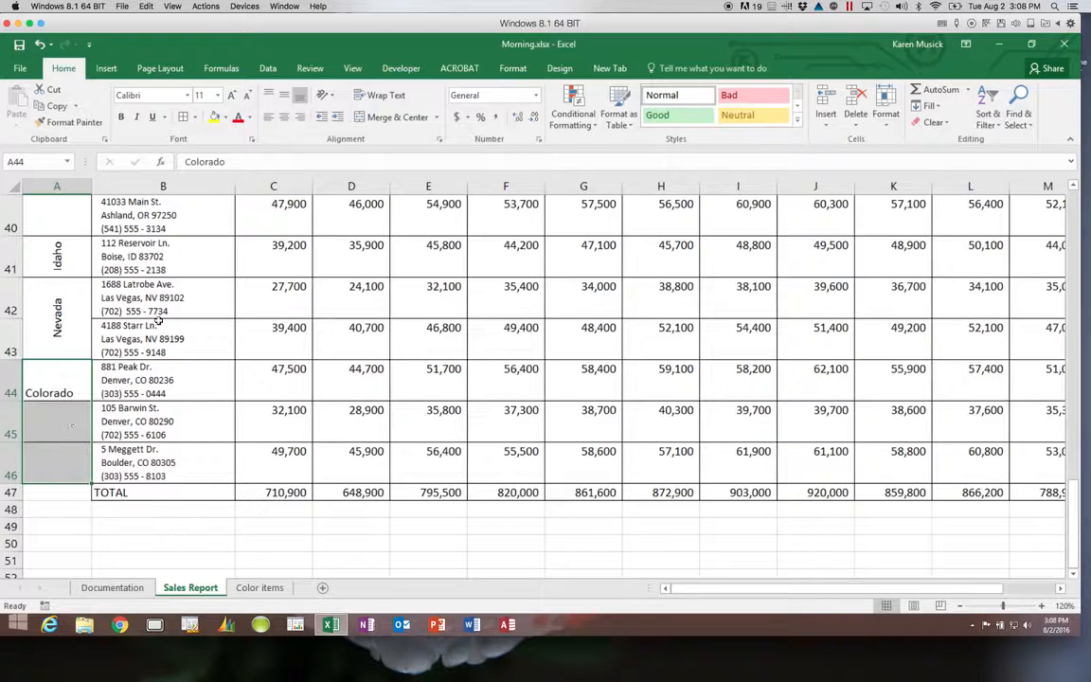
pyautogui.click(394, 117)
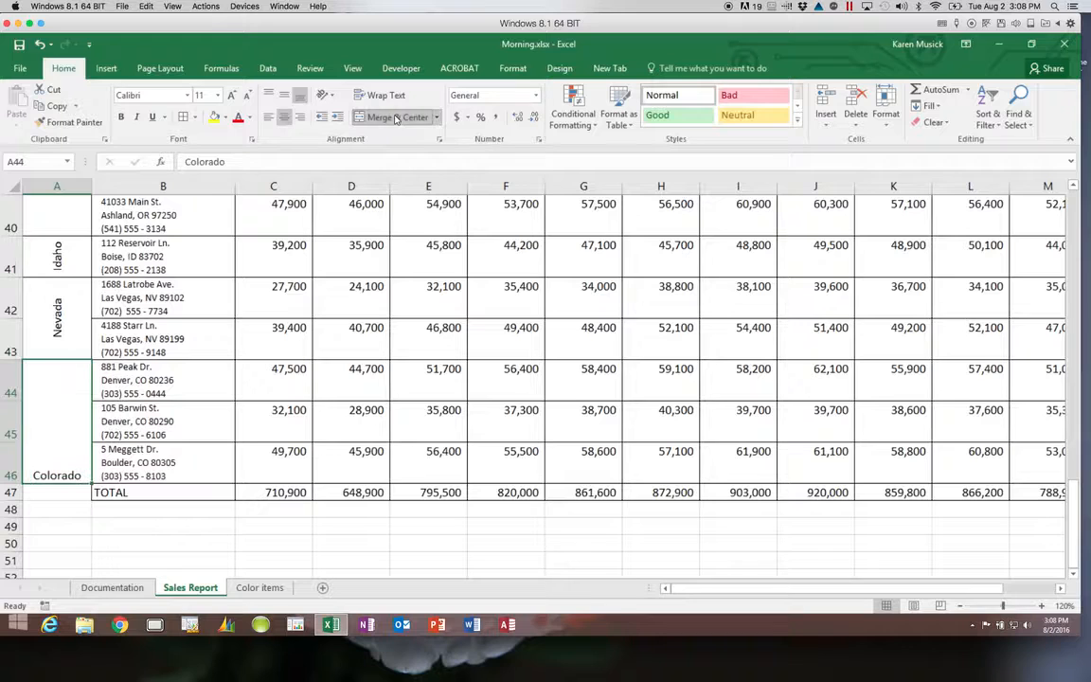
pyautogui.click(285, 97)
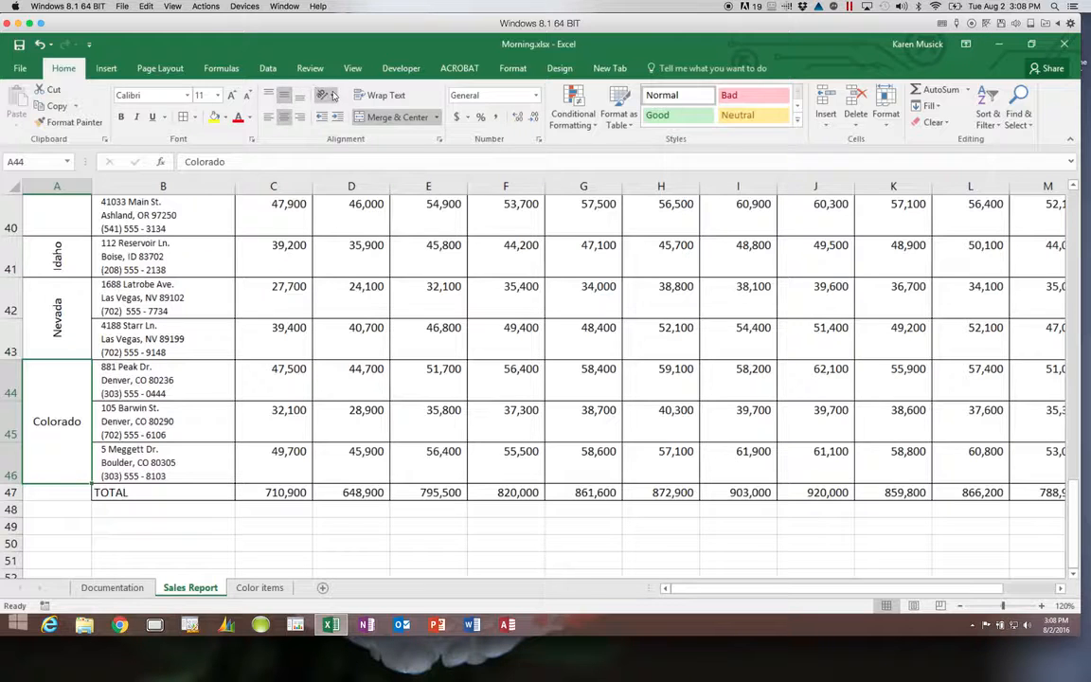
pyautogui.click(326, 95)
pyautogui.click(361, 164)
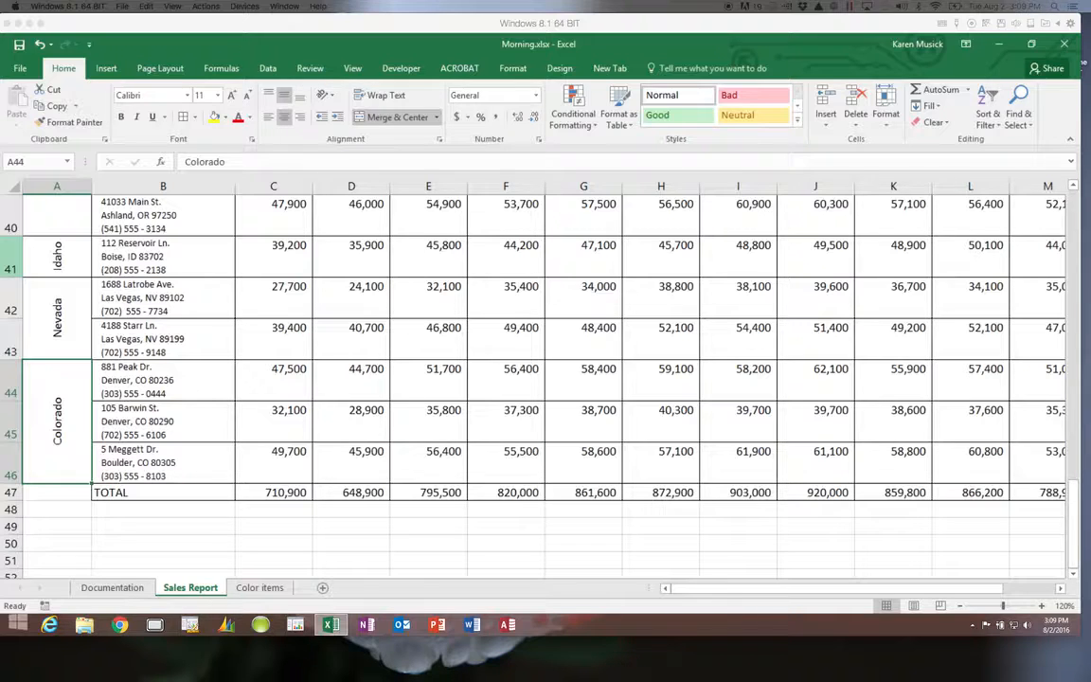
# Reduce the column width of column A to fit the rotated state labels.
pyautogui.click(71, 186)
pyautogui.rightClick(71, 185)
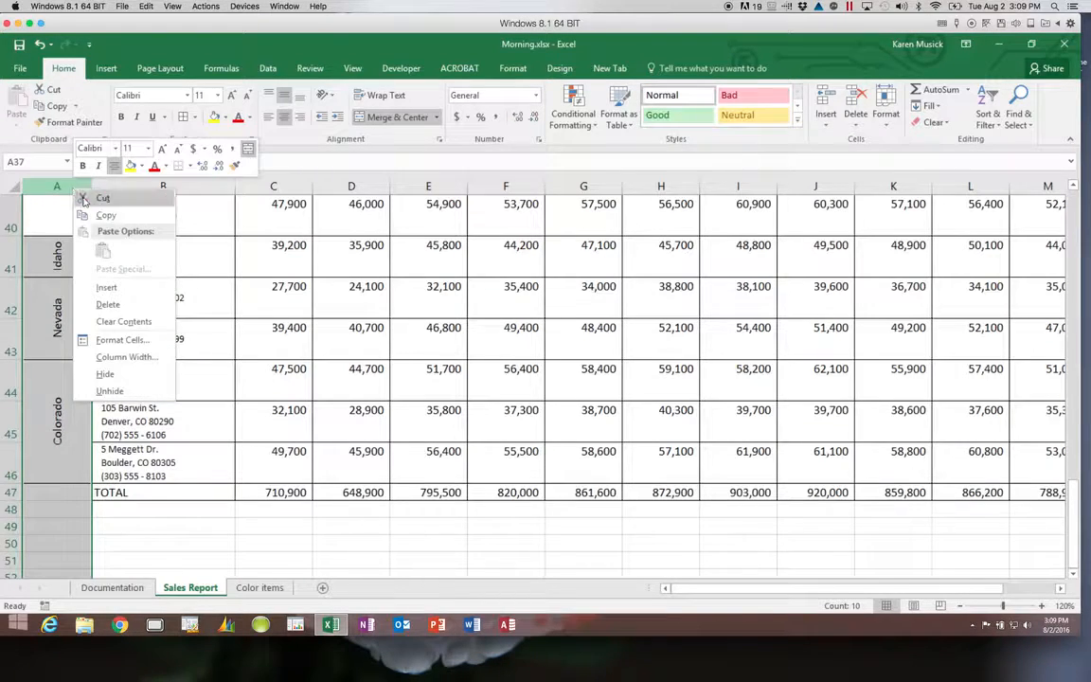
pyautogui.click(119, 356)
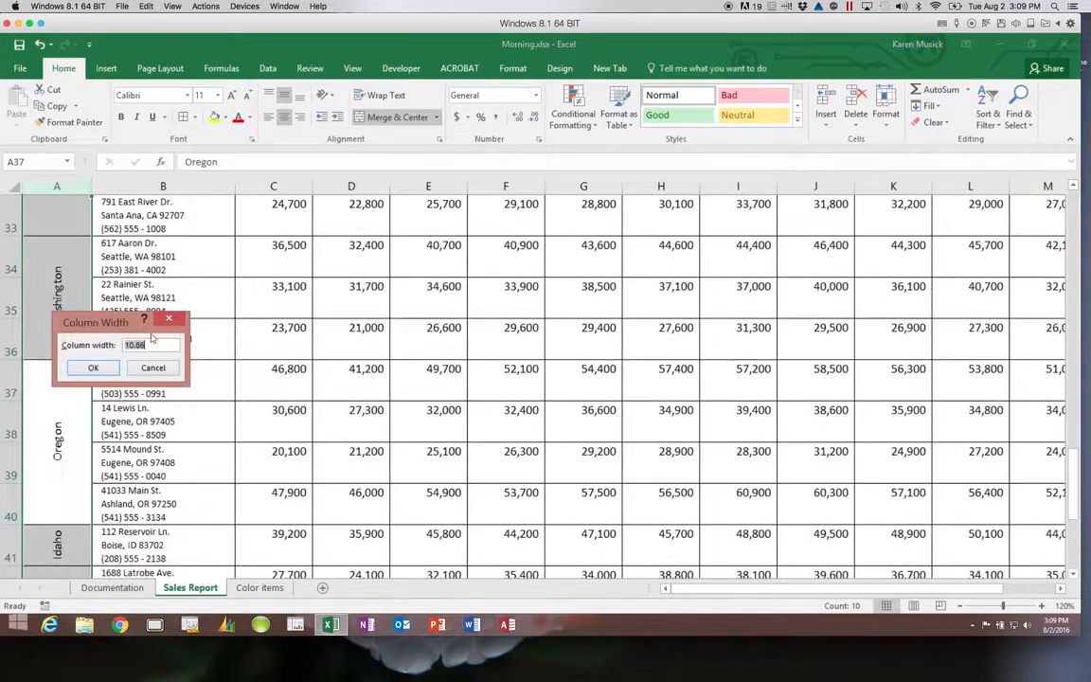
pyautogui.write('1.')
pyautogui.click(109, 369)
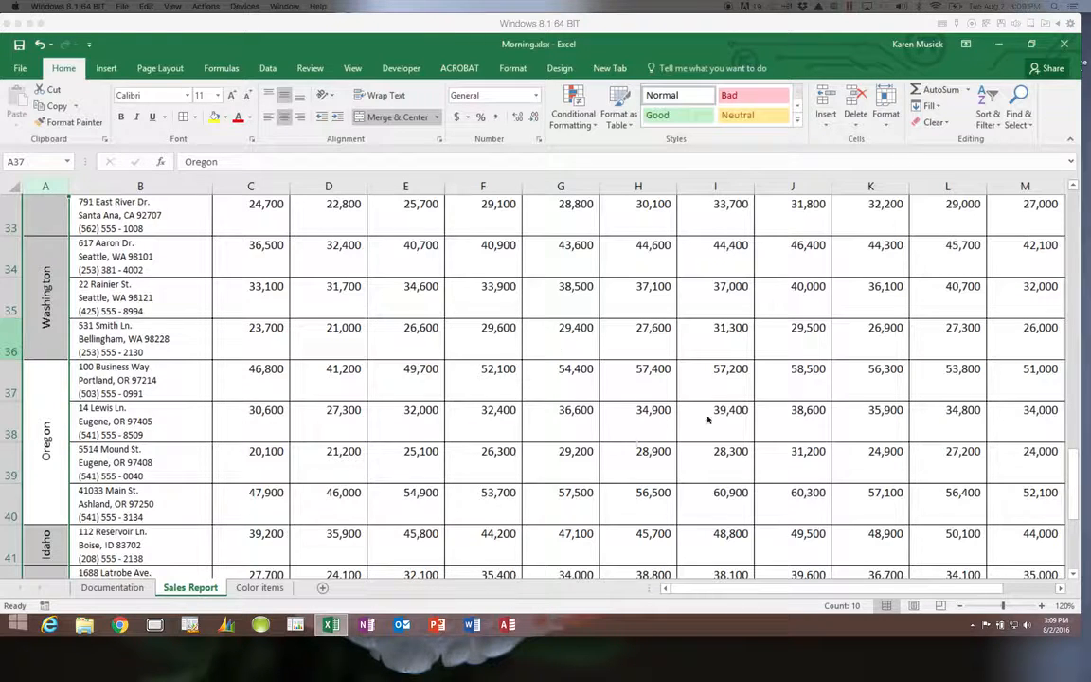
# Set the font color of the monthly sales header row A26:O26 to white in the cell formatting.
pyautogui.moveTo(1071, 459); pyautogui.dragTo(1072, 372)
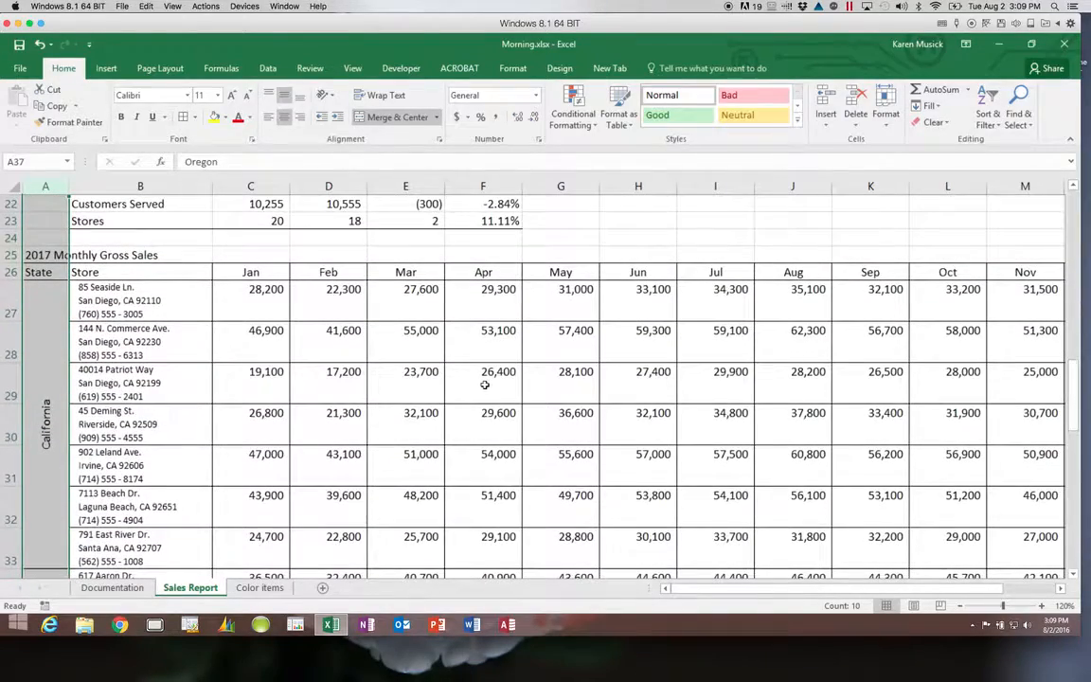
pyautogui.click(40, 272)
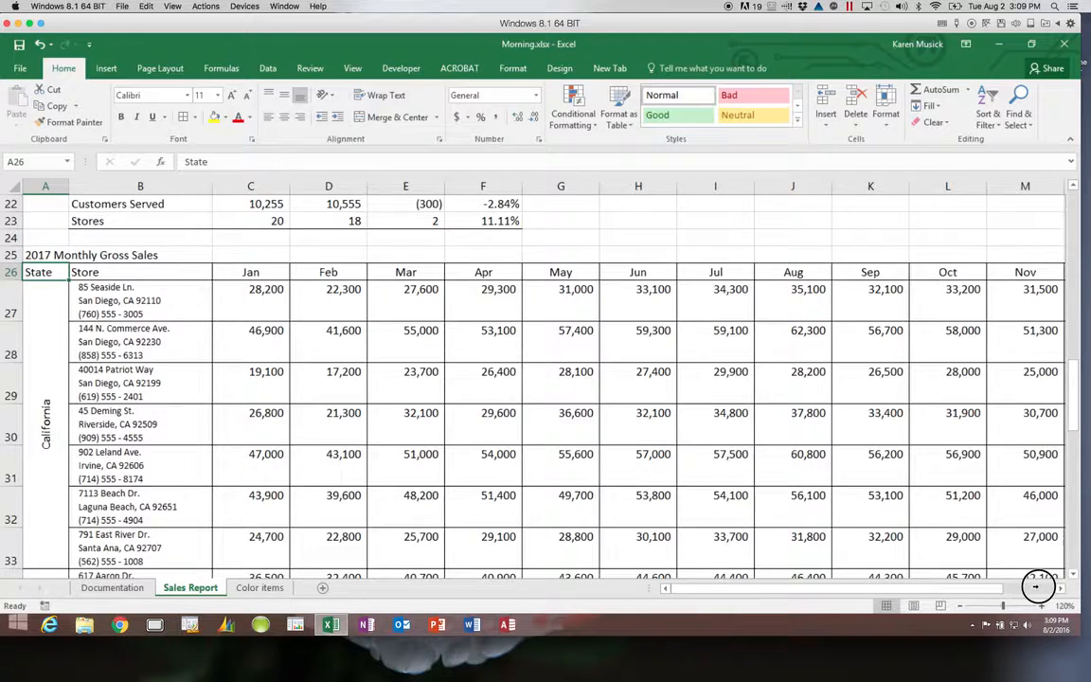
pyautogui.click(1033, 589)
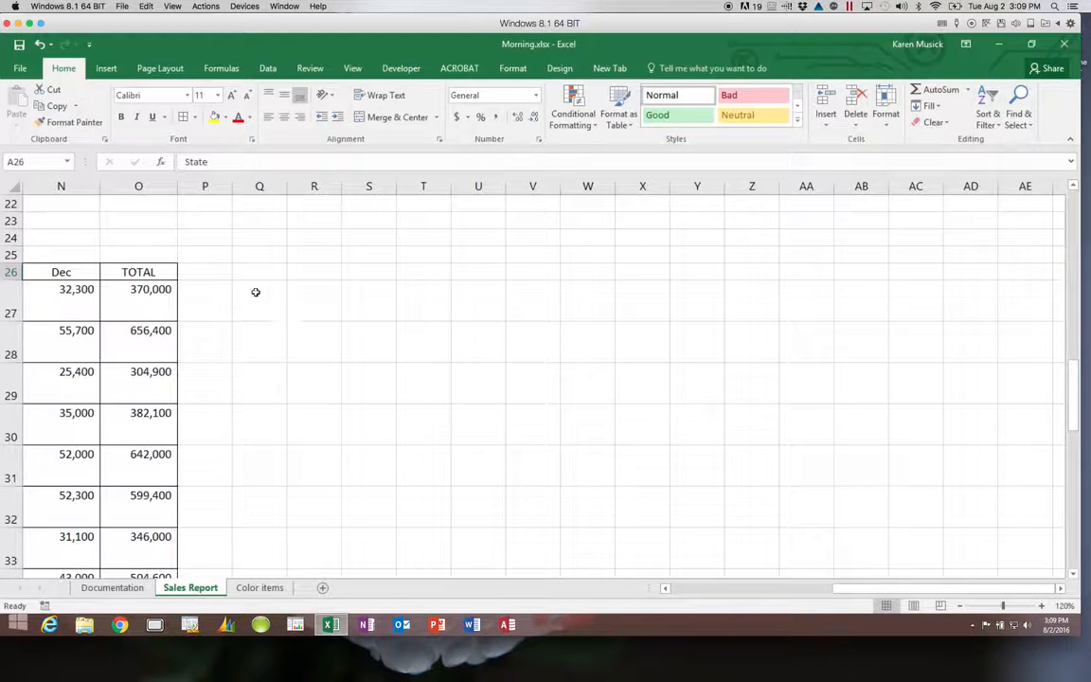
pyautogui.click(155, 272)
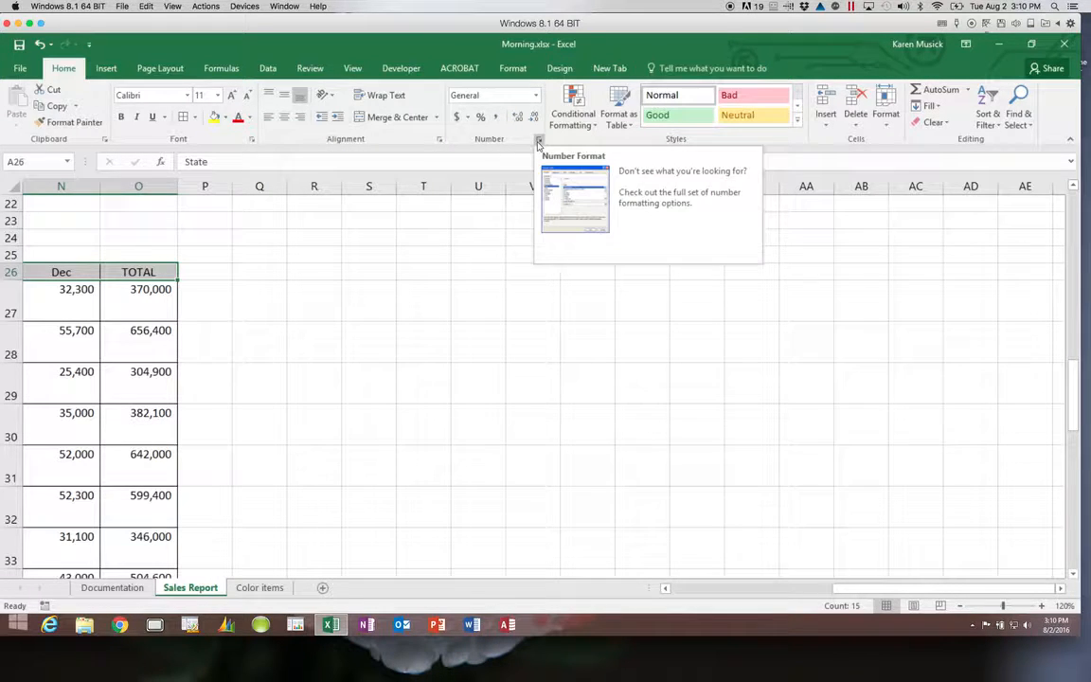
pyautogui.click(252, 140)
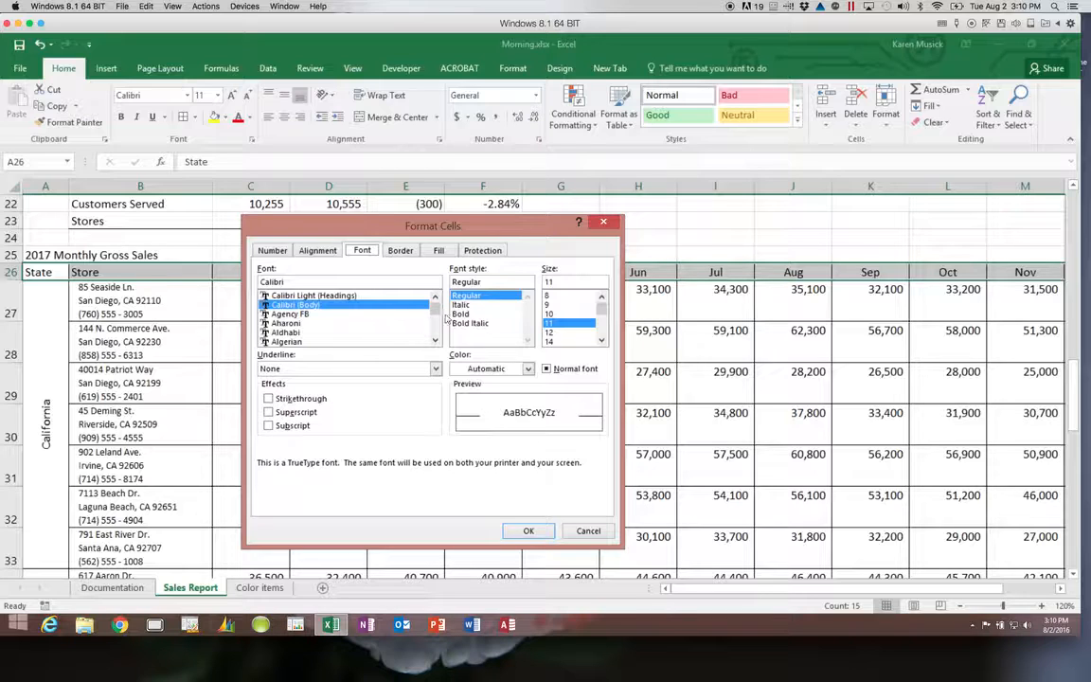
pyautogui.click(528, 369)
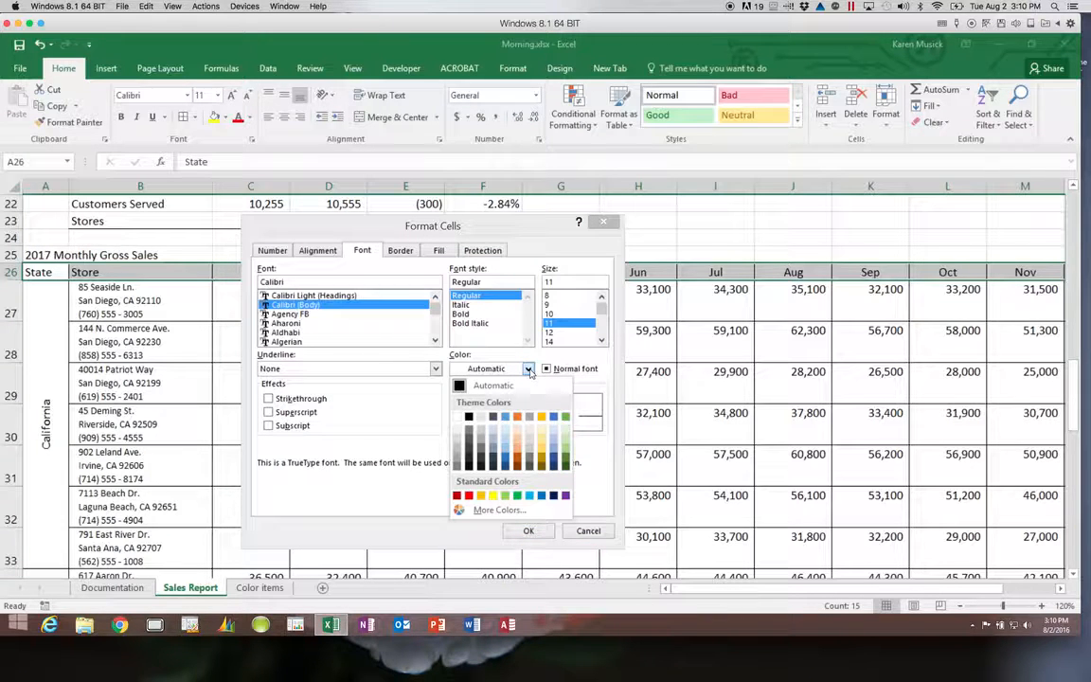
pyautogui.click(458, 418)
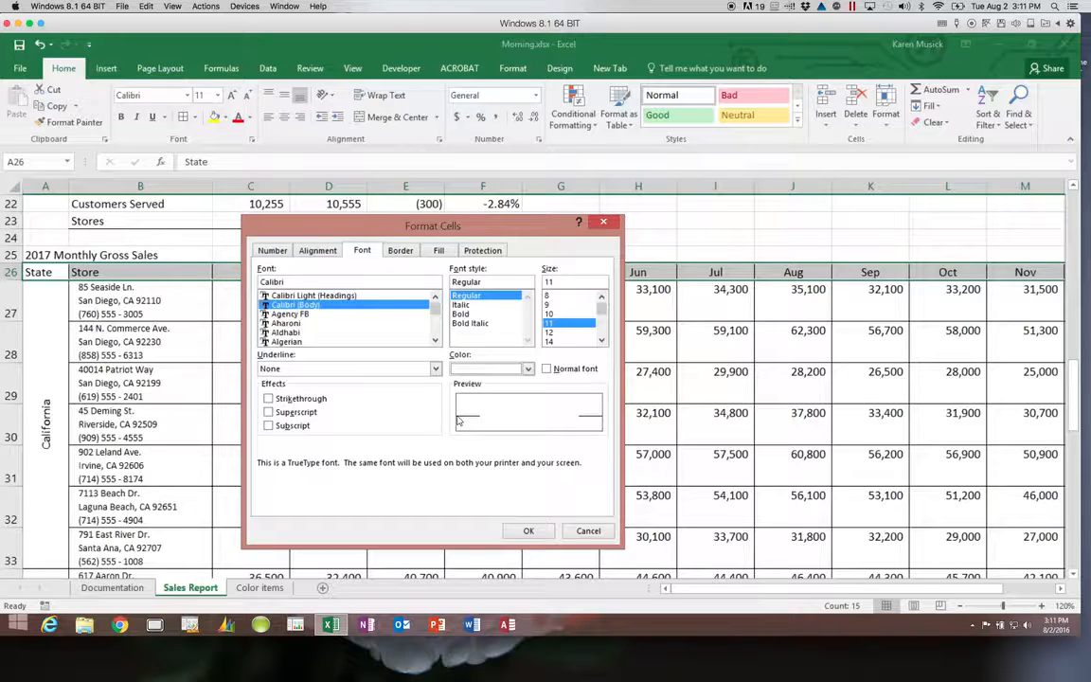
# Fill the header cells A26:O26 with standard green and apply the formatting.
pyautogui.click(439, 252)
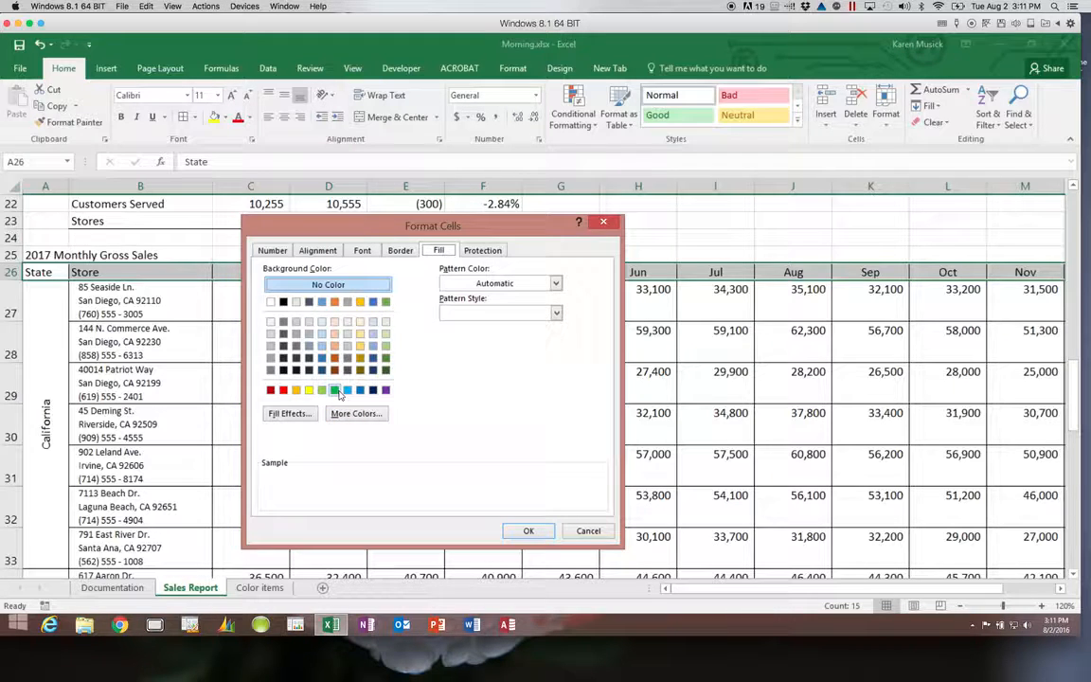
pyautogui.click(335, 389)
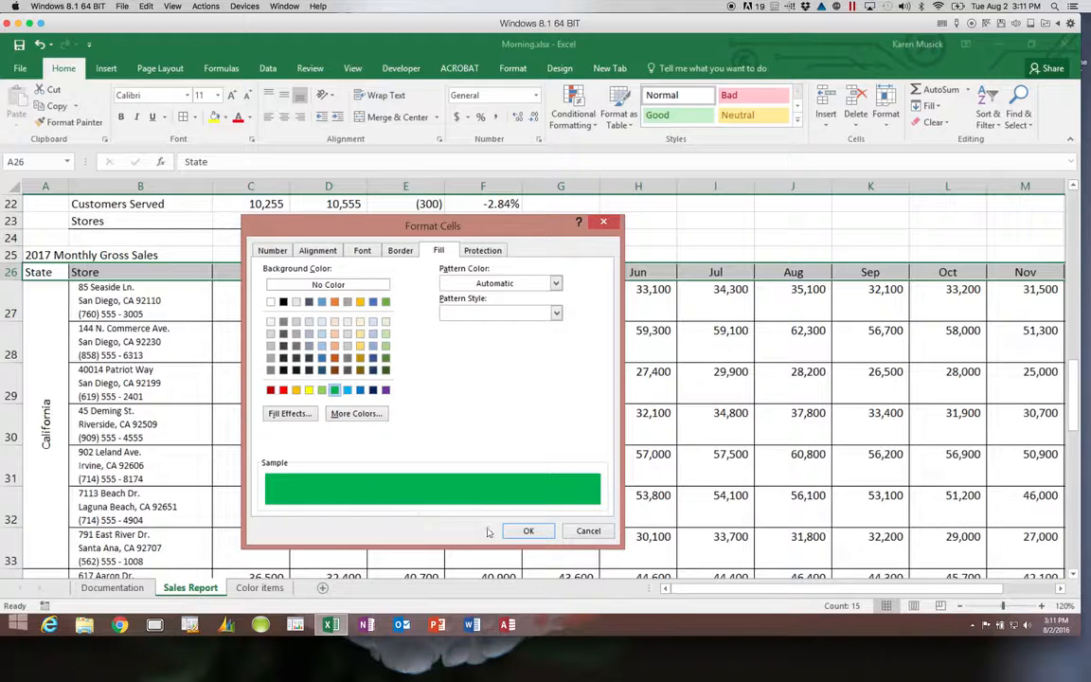
pyautogui.click(526, 531)
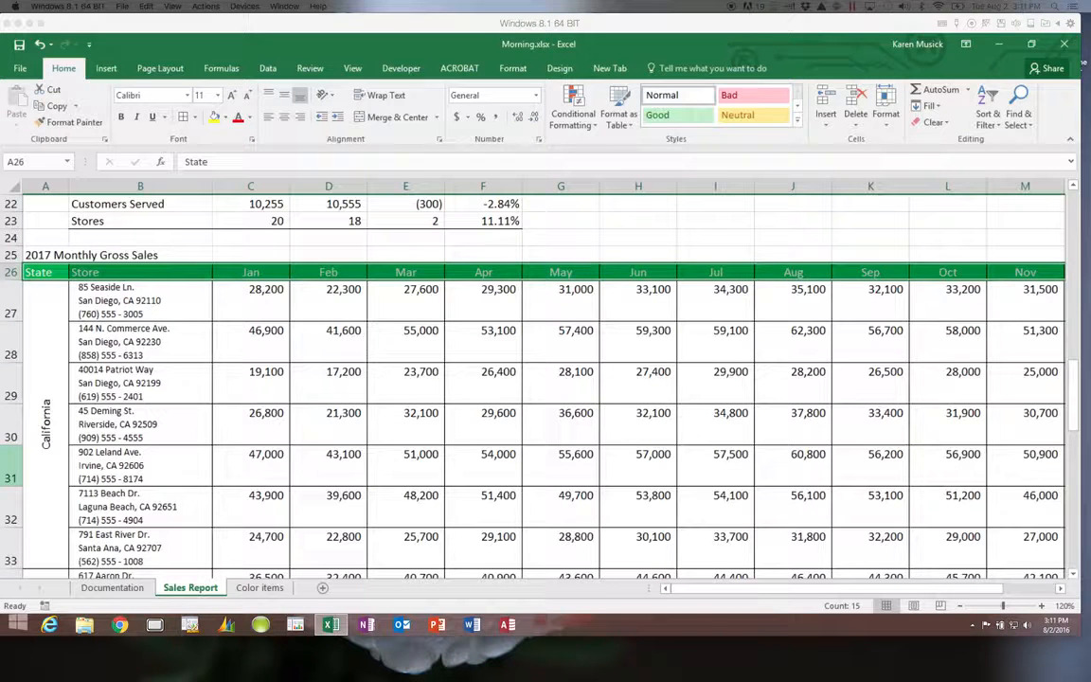
# Choose a solid gold background fill for the state labels in A27:A46, from California through Colorado.
pyautogui.click(75, 460)
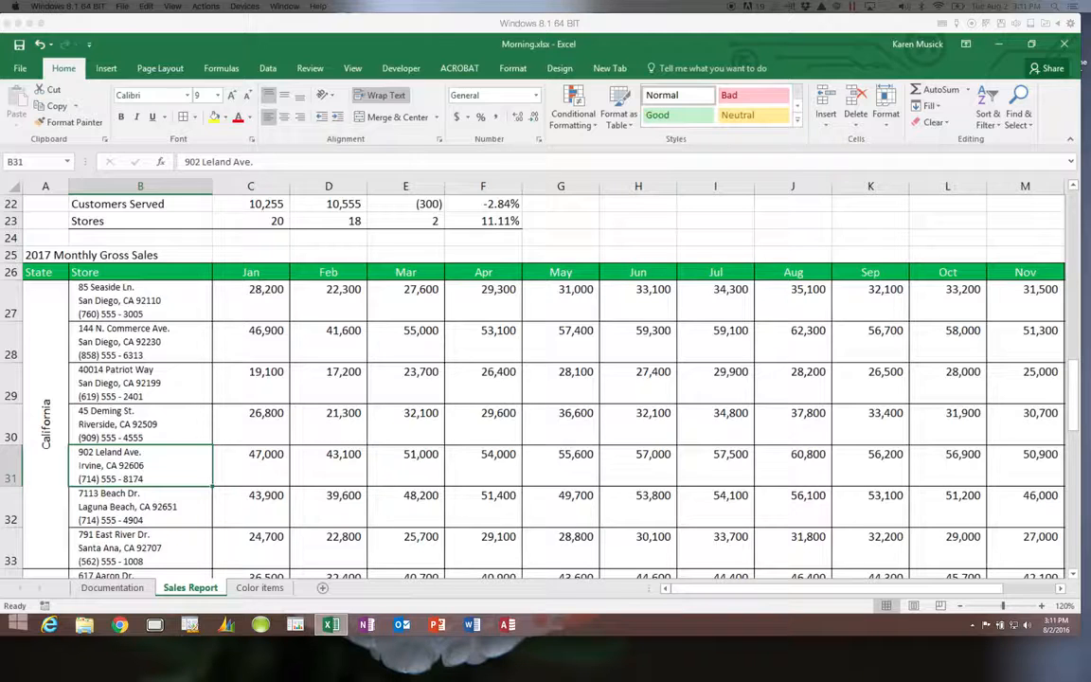
pyautogui.click(53, 339)
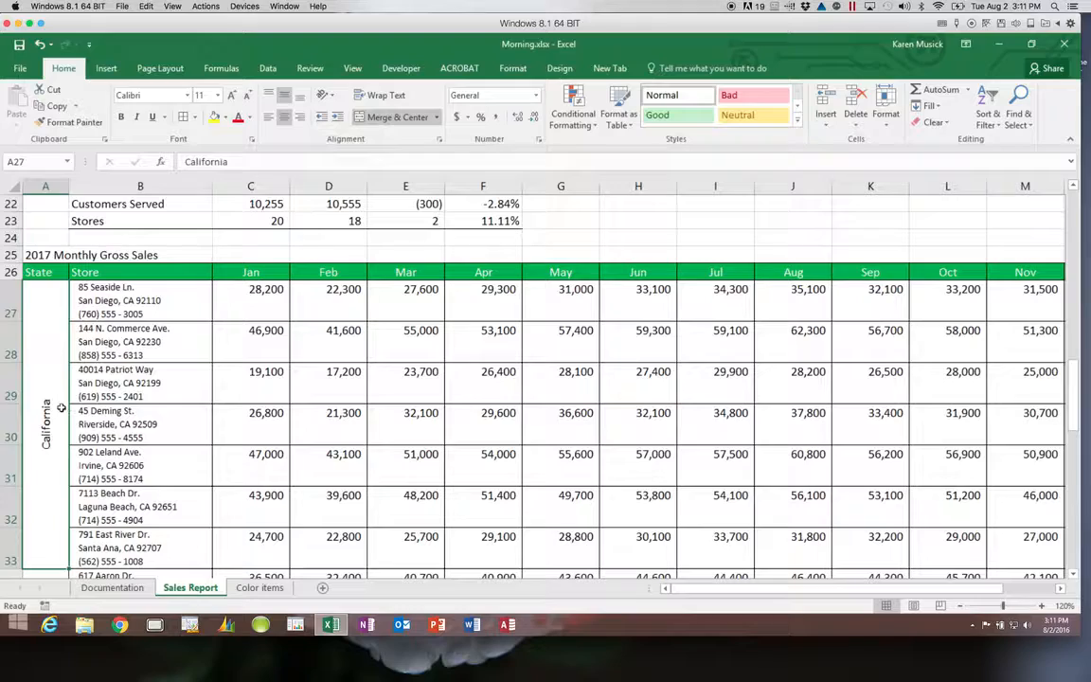
pyautogui.click(1071, 528)
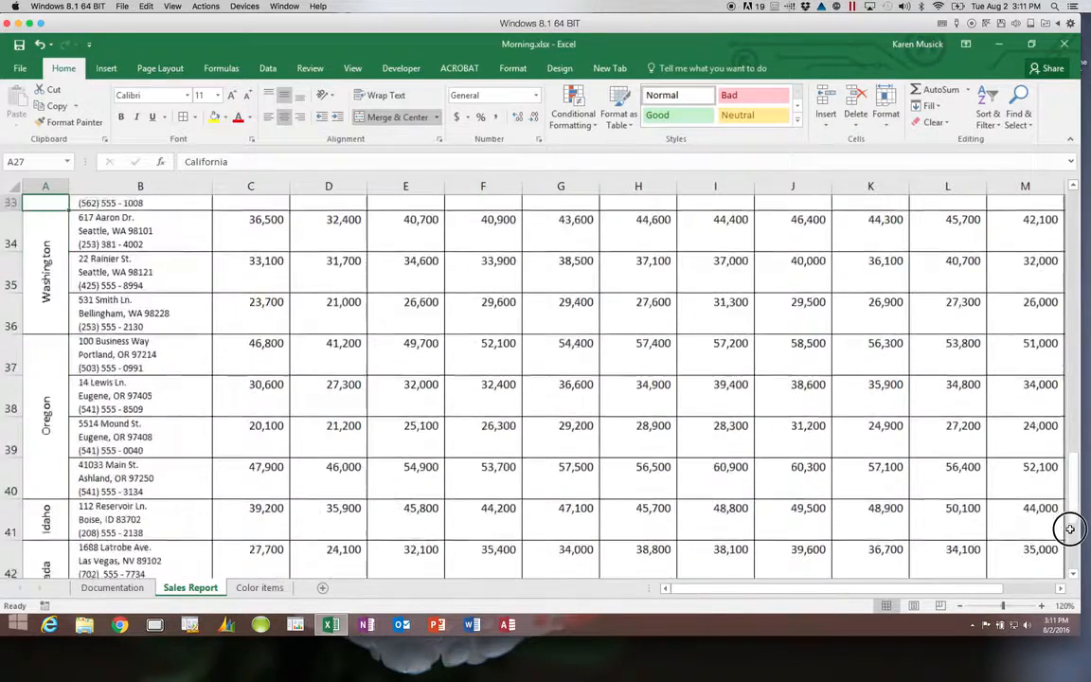
pyautogui.click(1070, 533)
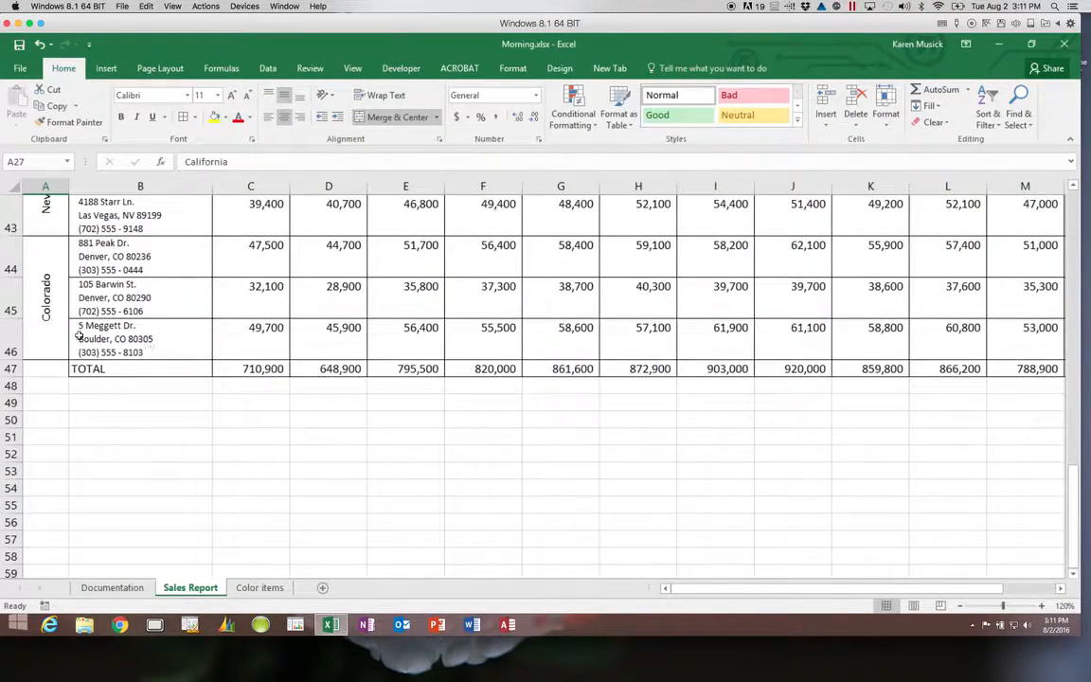
pyautogui.click(52, 318)
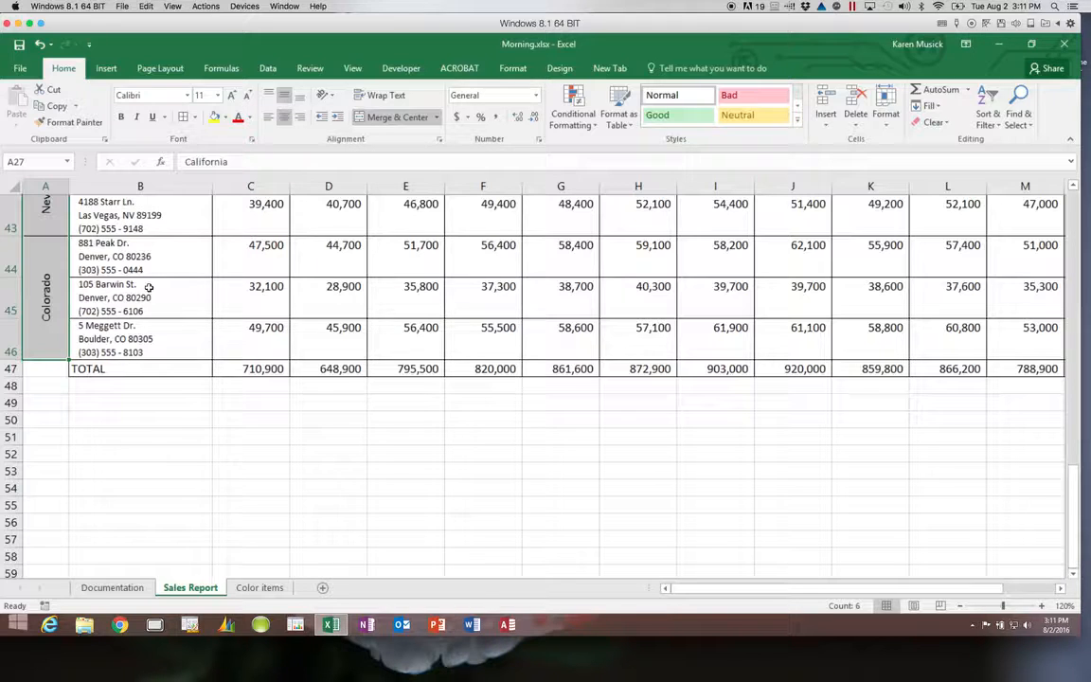
pyautogui.rightClick(60, 309)
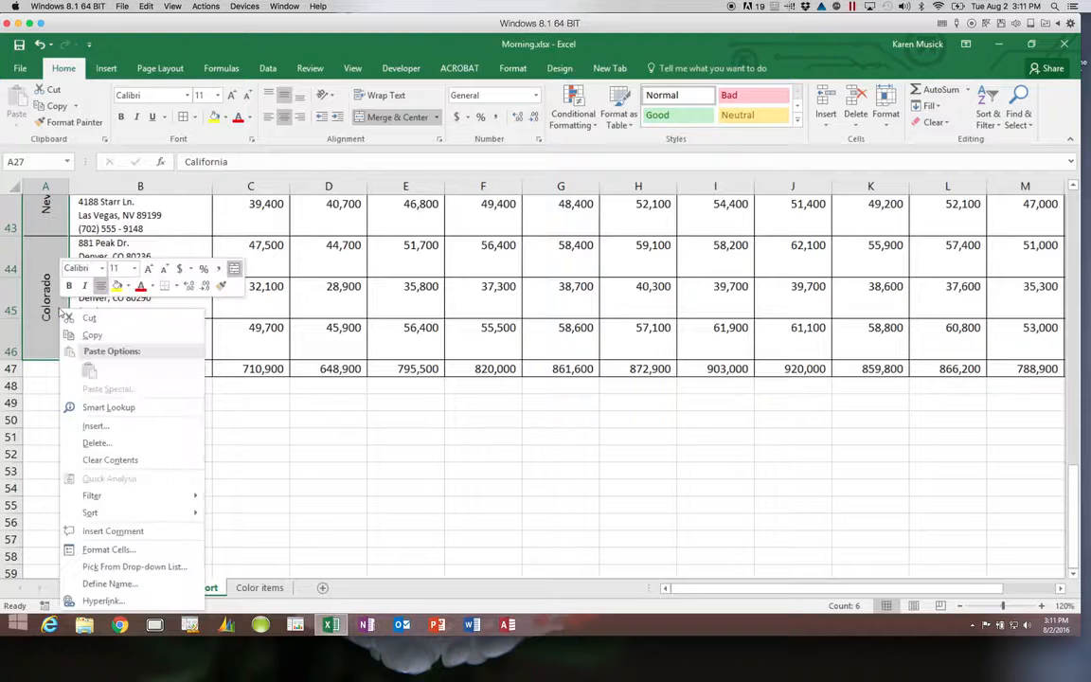
pyautogui.click(129, 550)
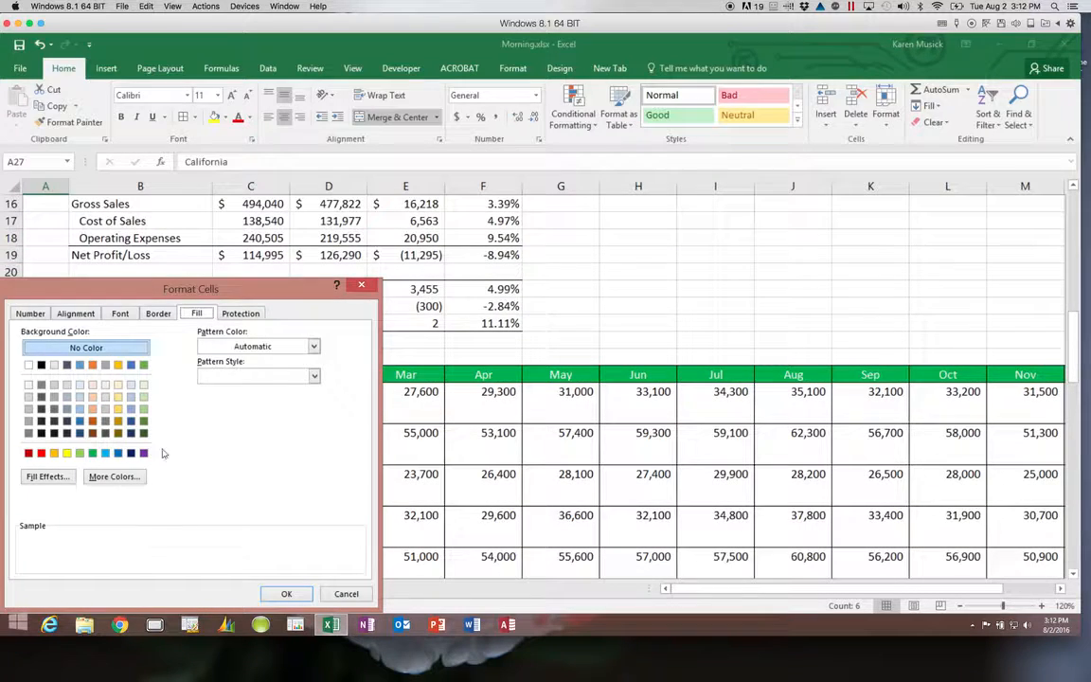
pyautogui.moveTo(214, 288); pyautogui.dragTo(401, 246)
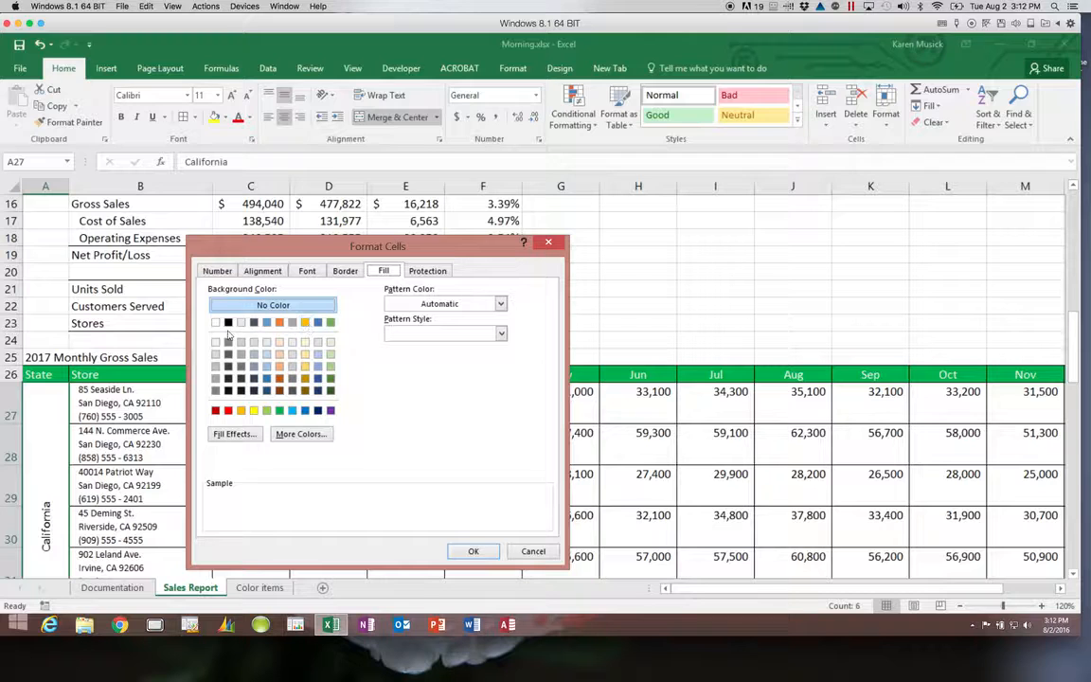
pyautogui.click(306, 323)
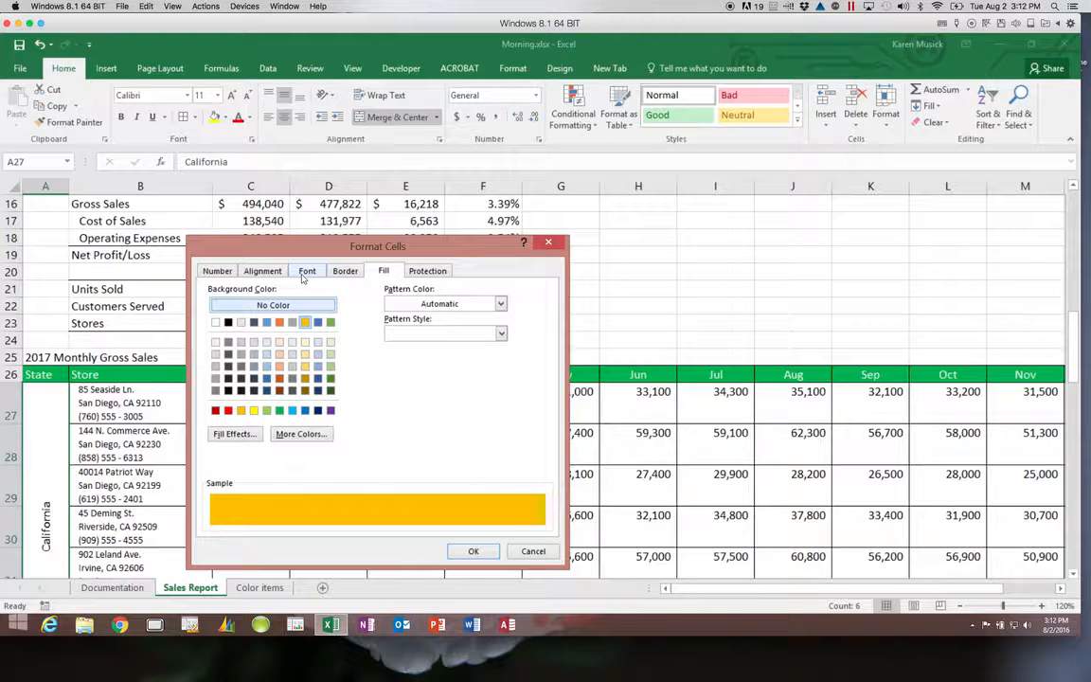
# Set the state labels in A27:A46 to a white, bold, 14-point font and apply the formatting.
pyautogui.click(306, 272)
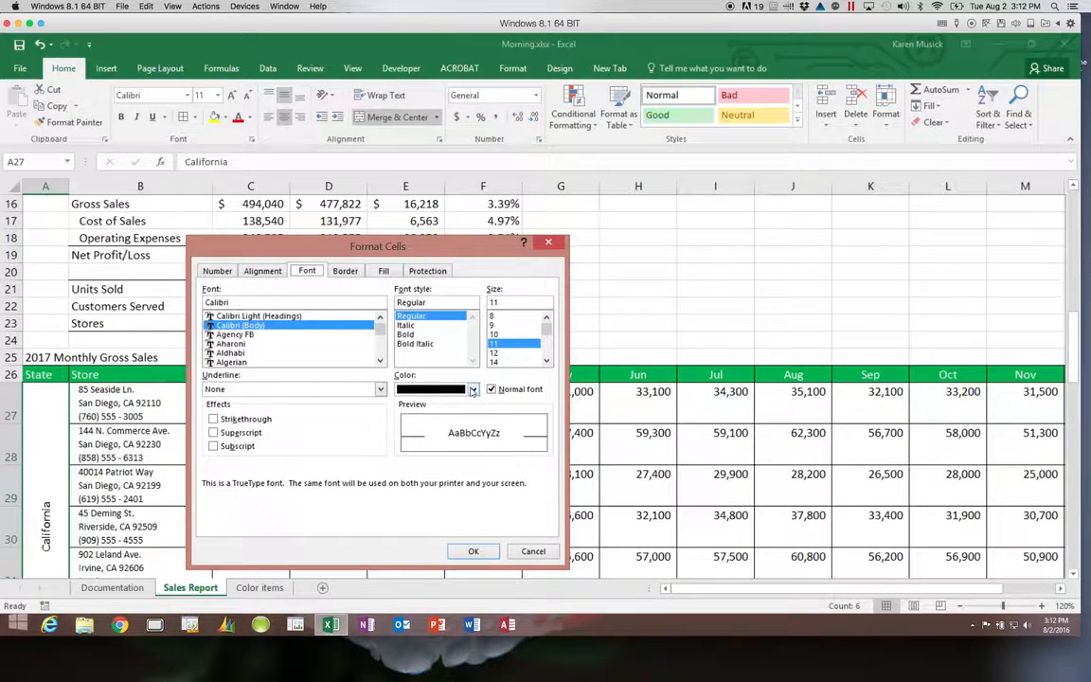
pyautogui.click(431, 388)
pyautogui.click(403, 438)
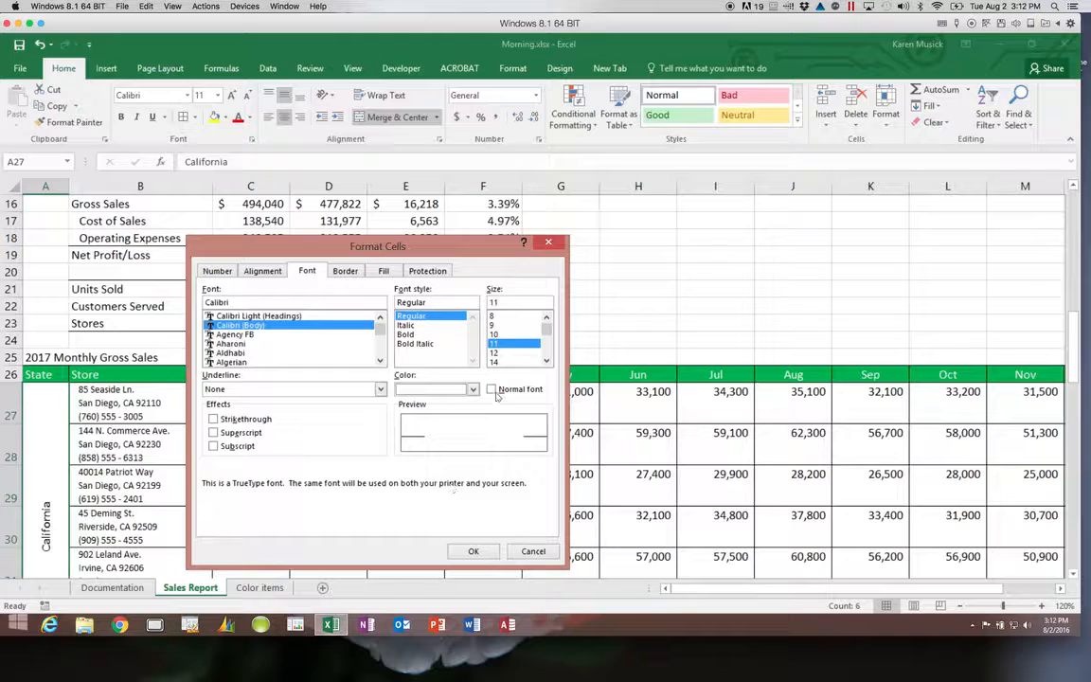
pyautogui.click(496, 361)
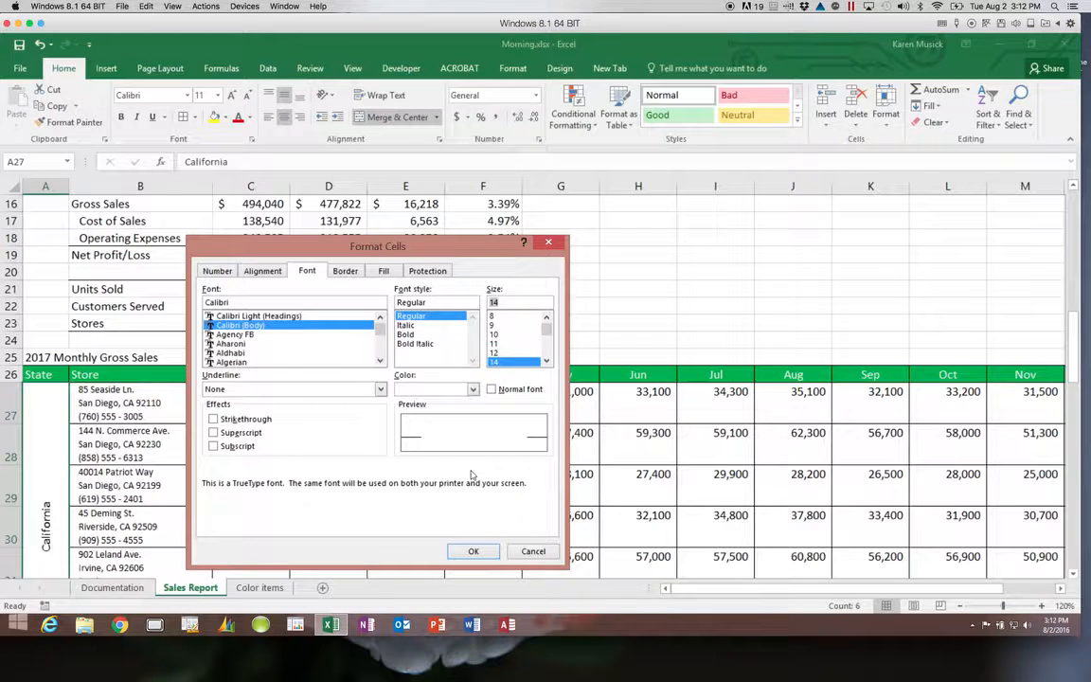
pyautogui.click(405, 333)
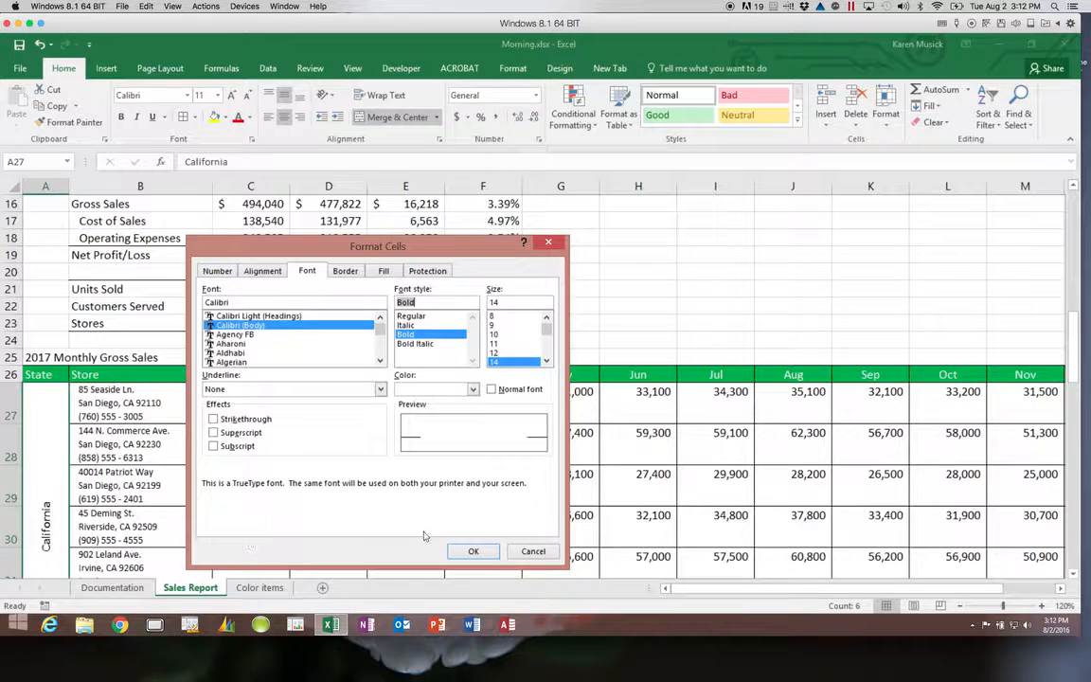
pyautogui.click(475, 551)
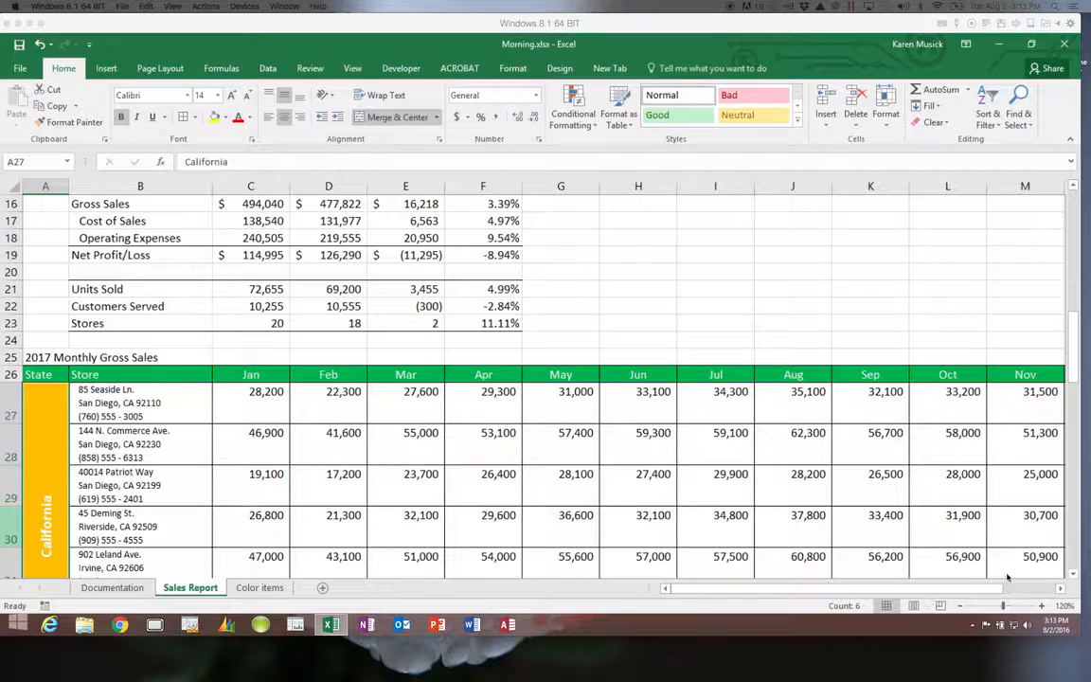
# Add the column heading AVERAGE in P26, beside TOTAL in the monthly sales header.
pyautogui.click(1060, 589)
pyautogui.click(1060, 589)
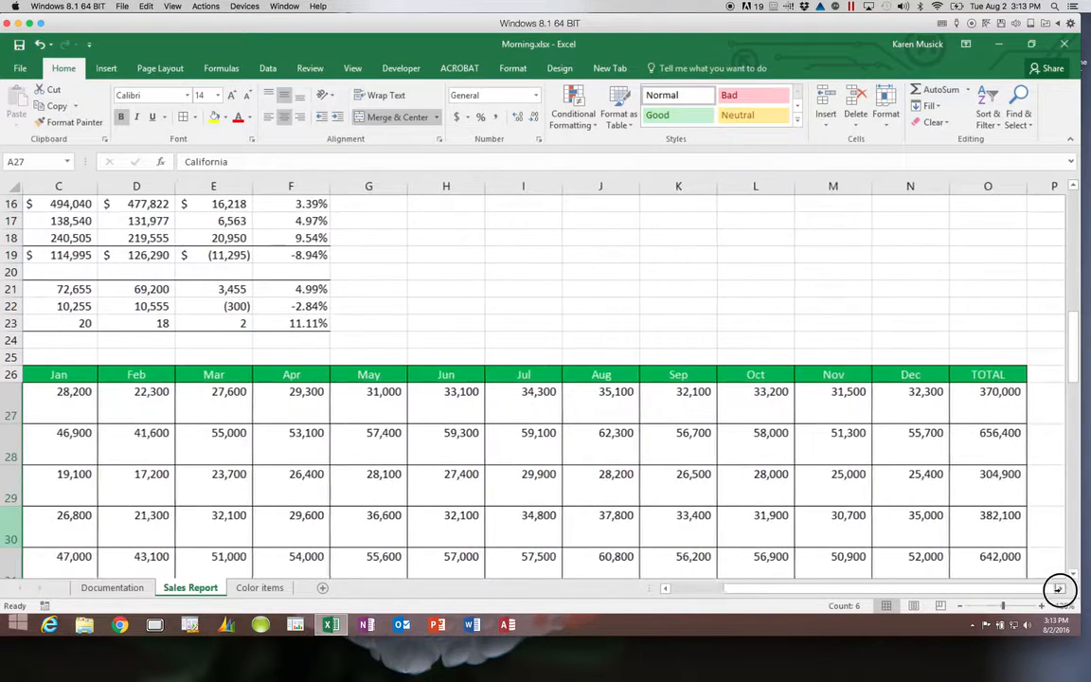
pyautogui.click(1059, 588)
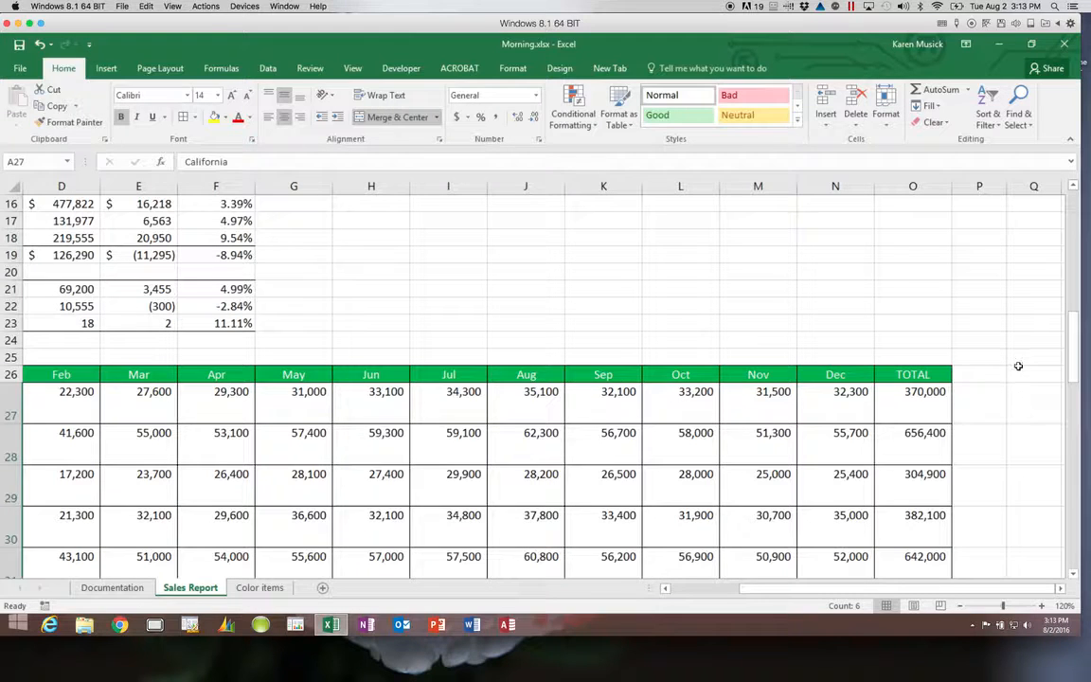
pyautogui.click(983, 375)
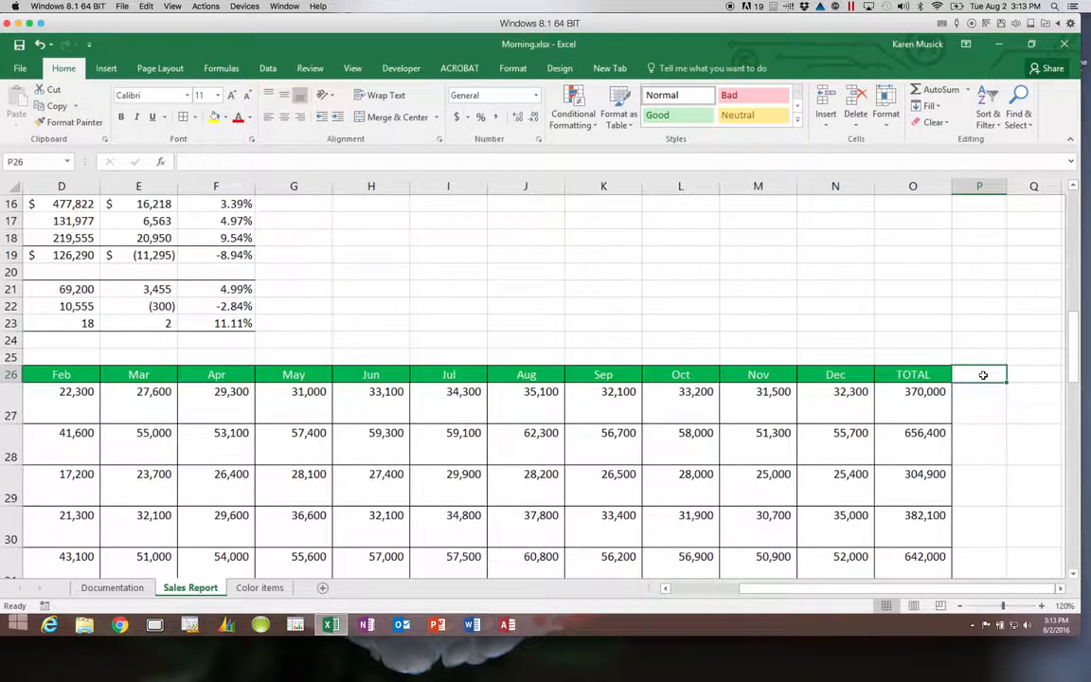
pyautogui.write('a')
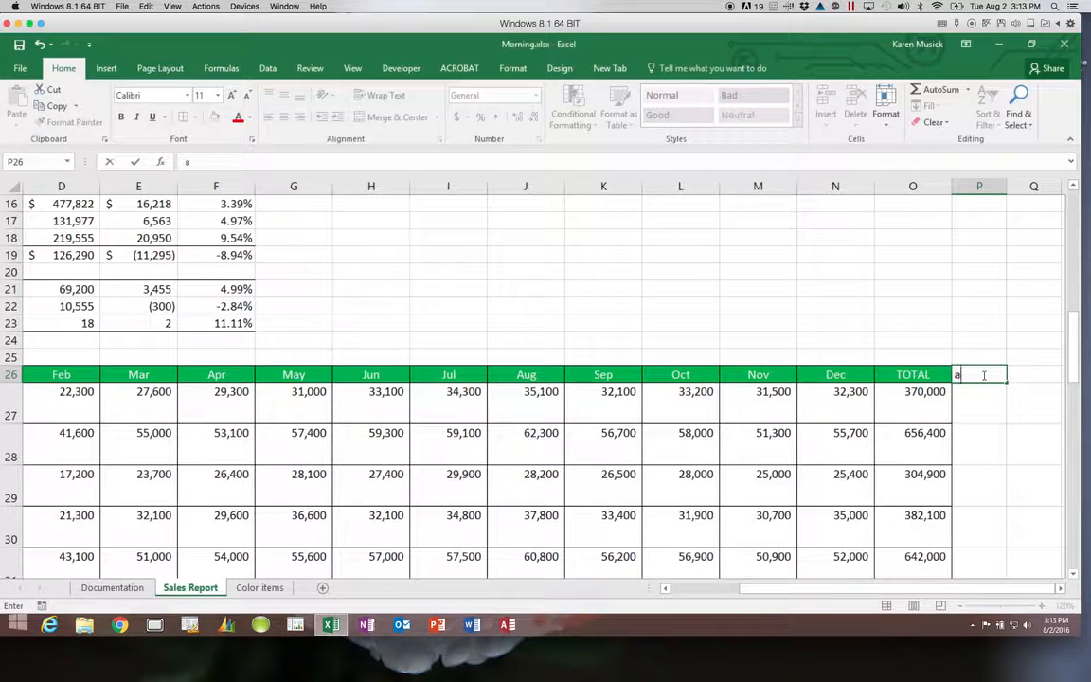
pyautogui.press('BackSpace')
pyautogui.write('AVERAGE')
pyautogui.press('Return')
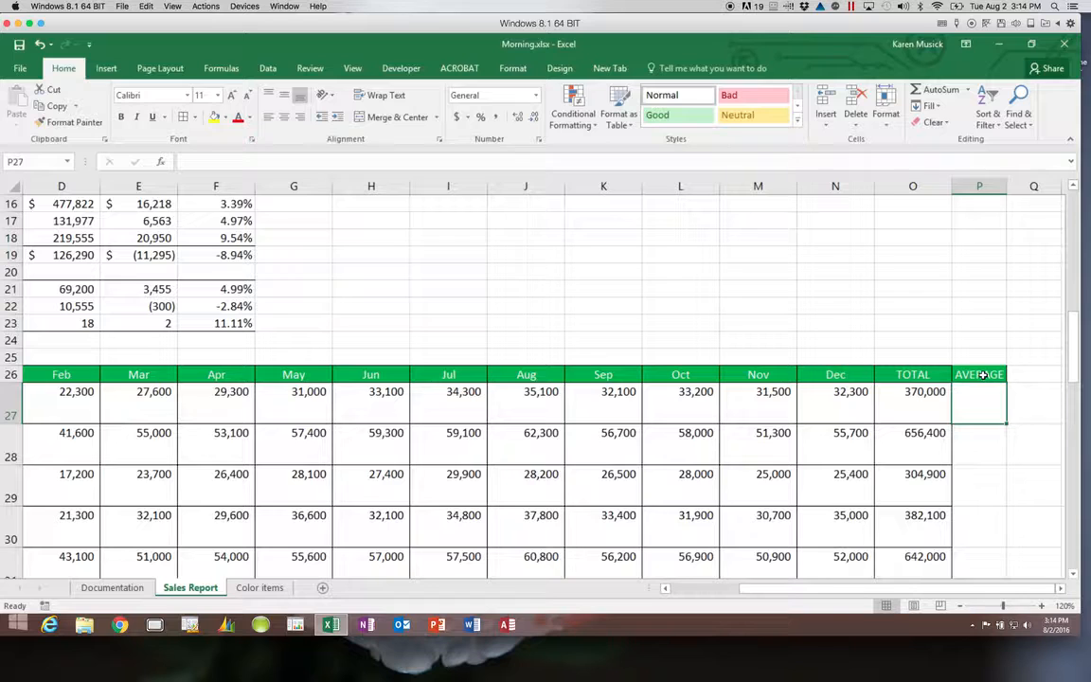
# Calculate the first store's monthly average in P27 with =AVERAGE(C27:N27), excluding the TOTAL column.
pyautogui.click(968, 90)
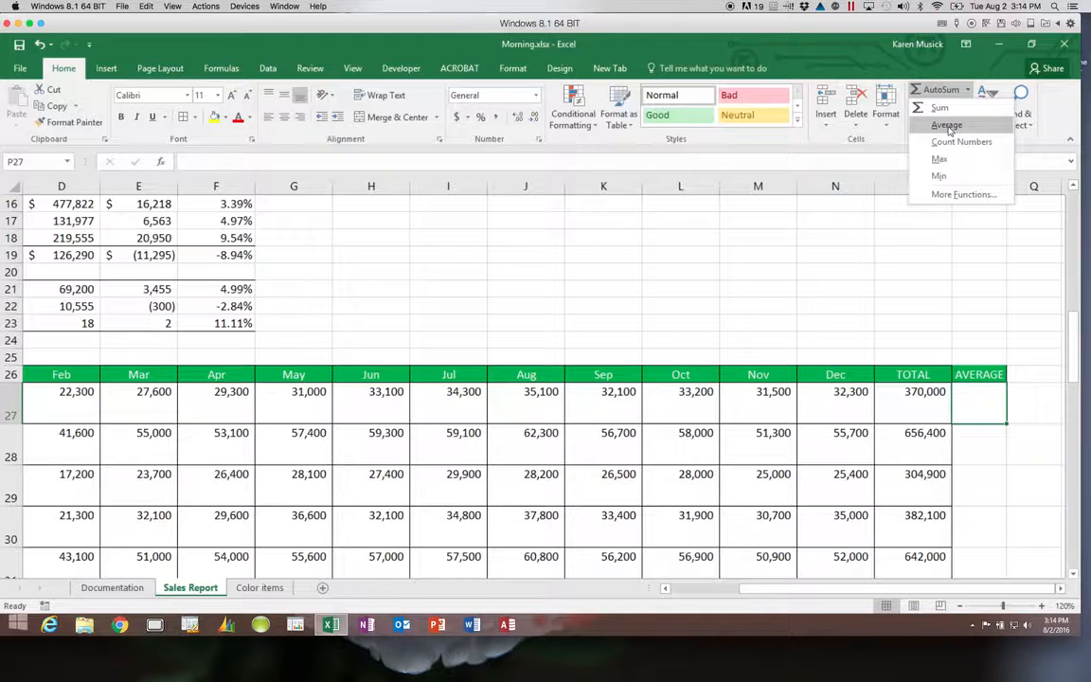
pyautogui.click(947, 125)
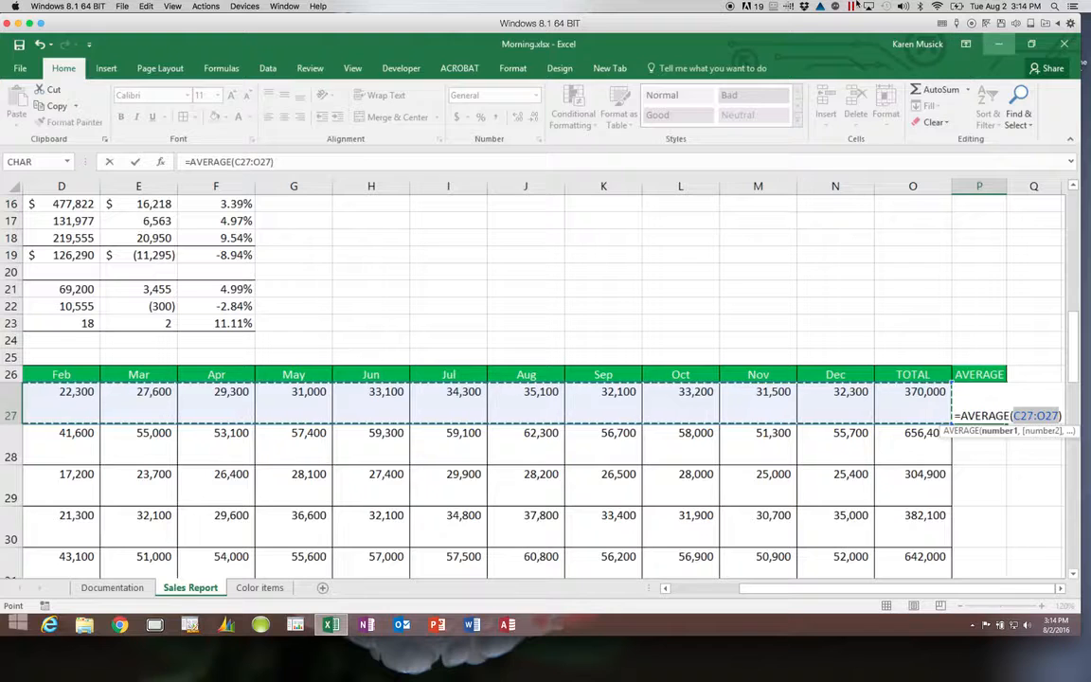
pyautogui.click(253, 162)
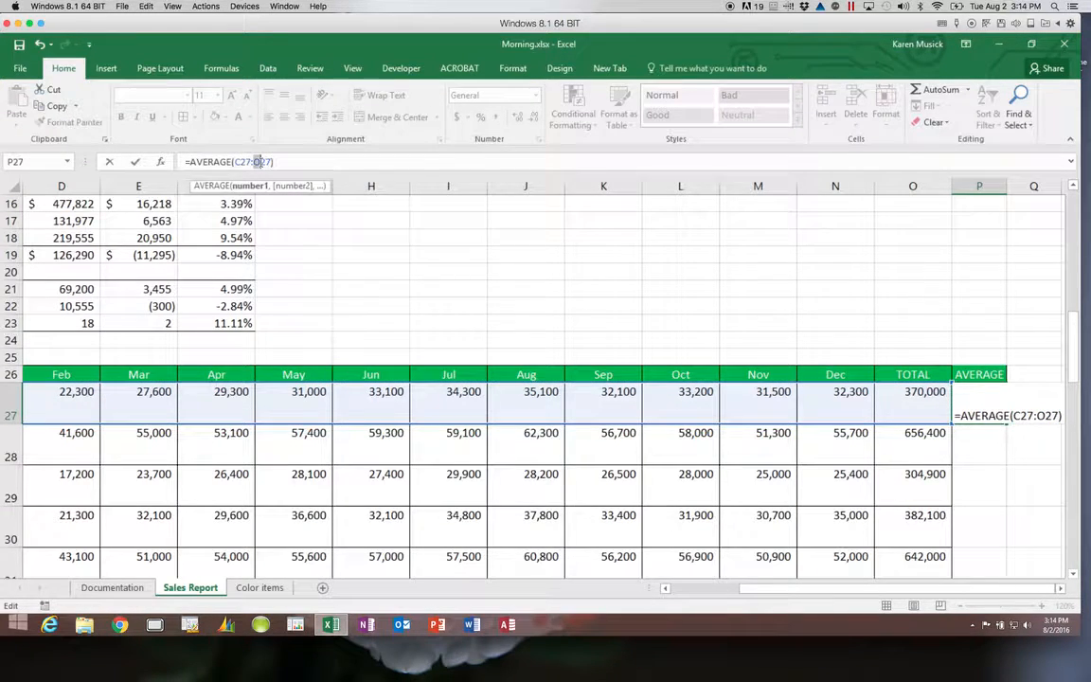
pyautogui.write('N')
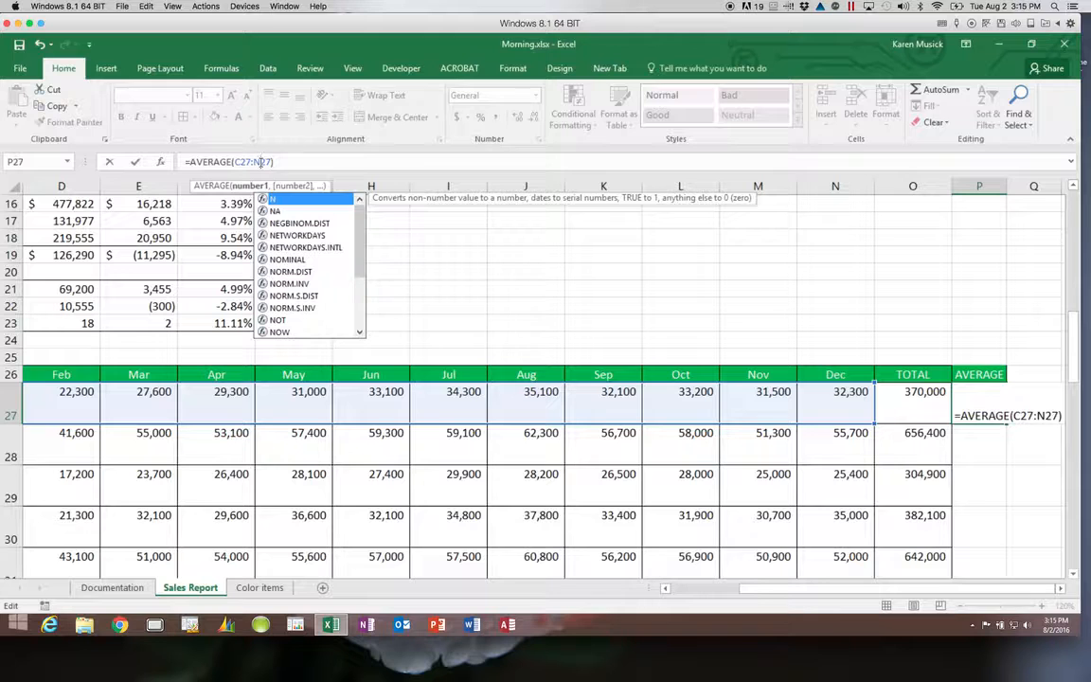
pyautogui.press('Return')
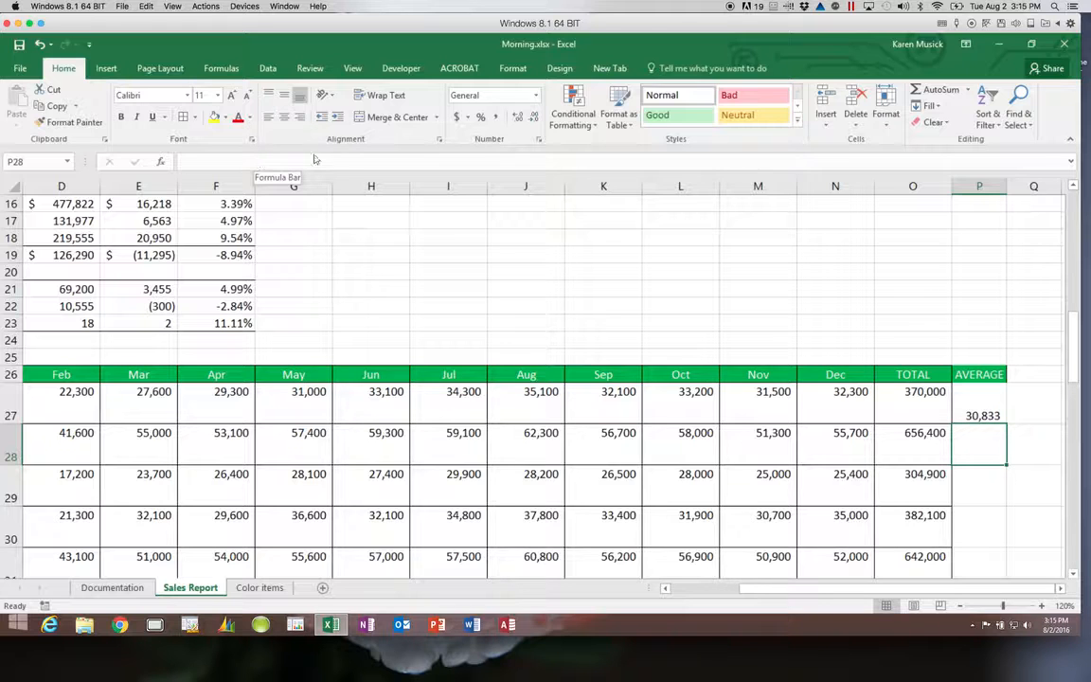
# Copy the average formula from P27 to P28:P46 and to P47 in the totals row.
pyautogui.click(975, 415)
pyautogui.click(49, 105)
pyautogui.moveTo(1003, 464); pyautogui.dragTo(971, 525)
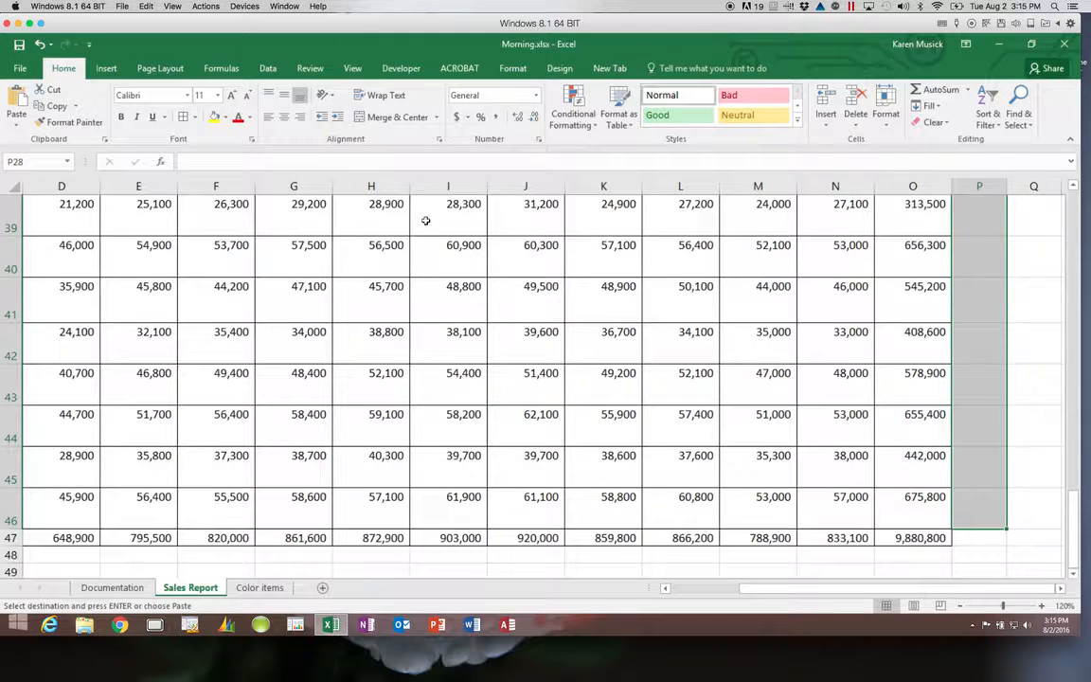
pyautogui.click(16, 98)
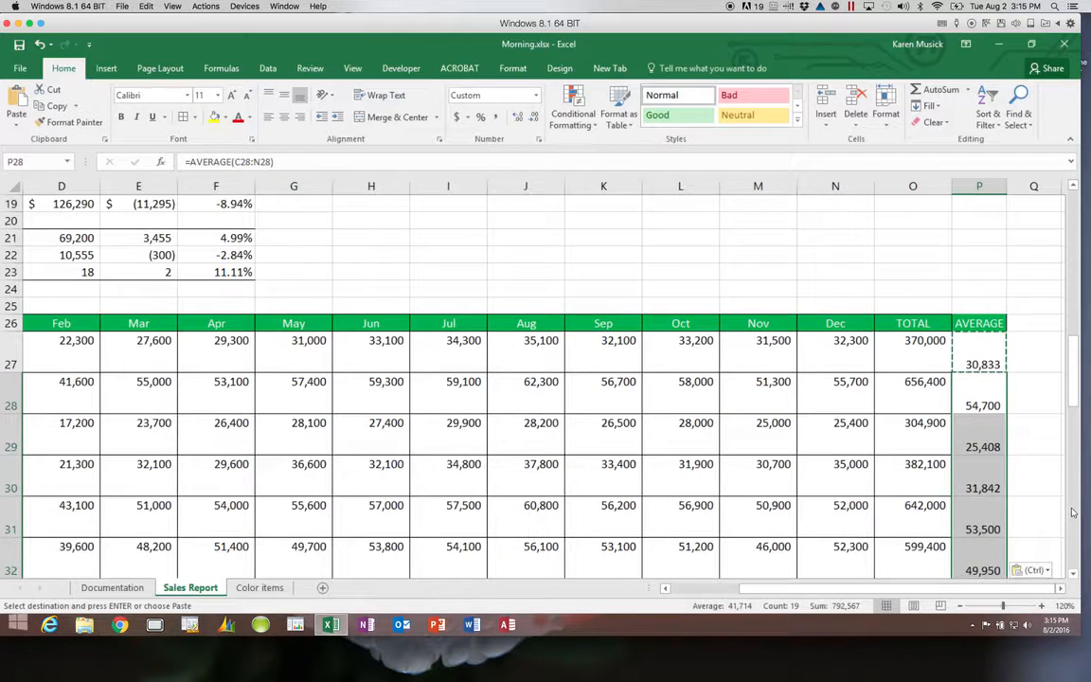
pyautogui.scroll(-8, 1073, 510)
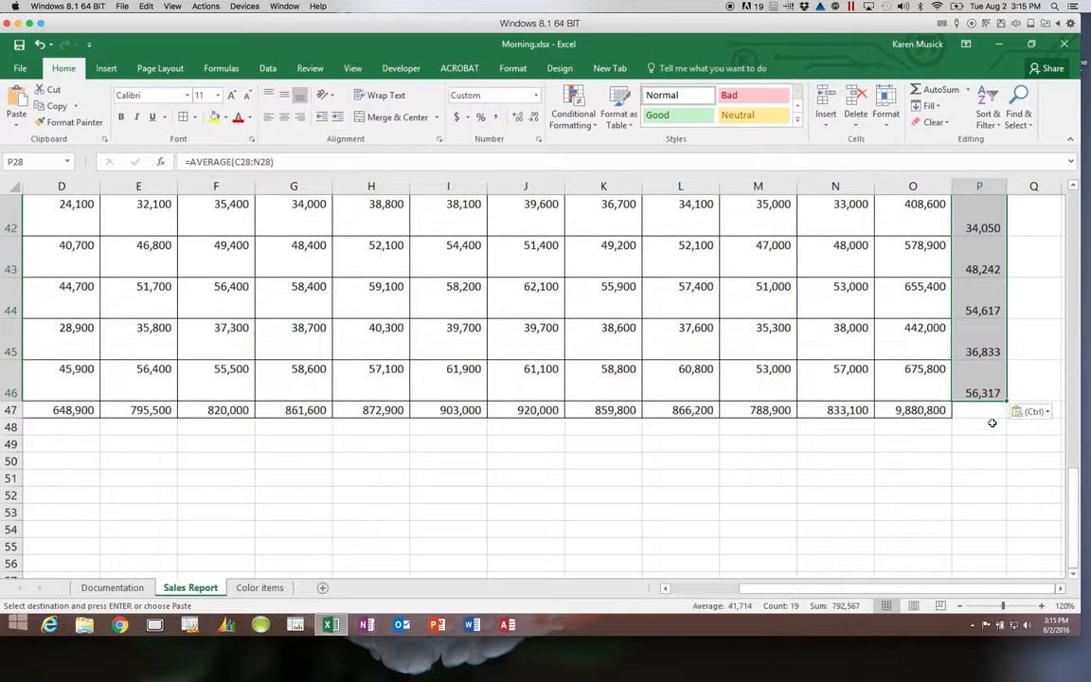
pyautogui.click(981, 406)
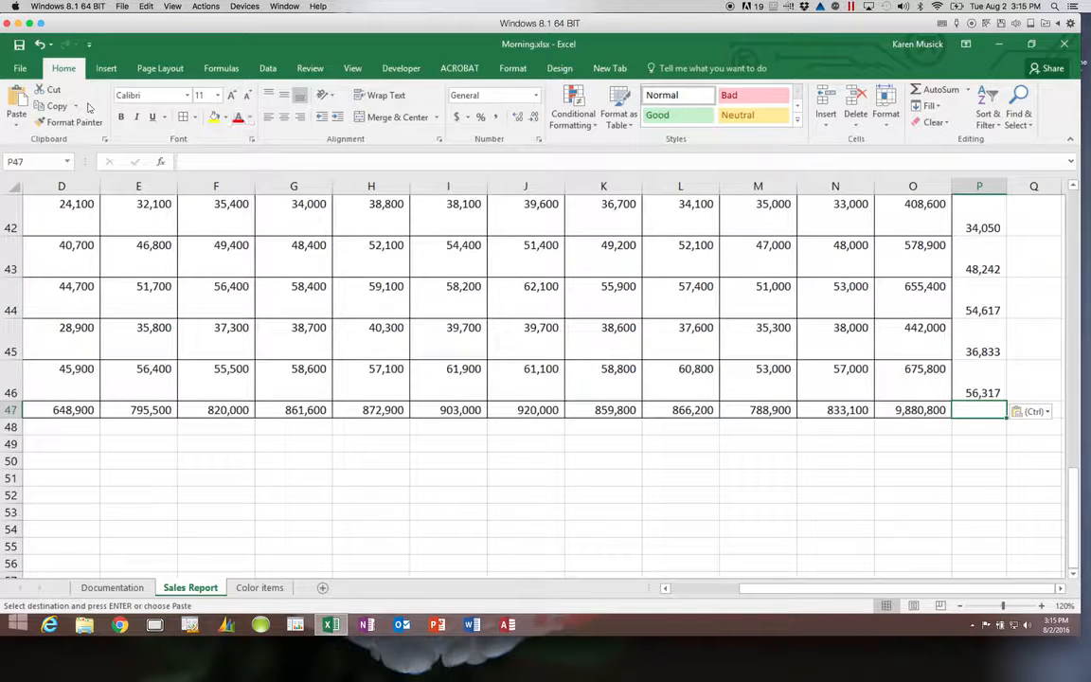
pyautogui.click(16, 95)
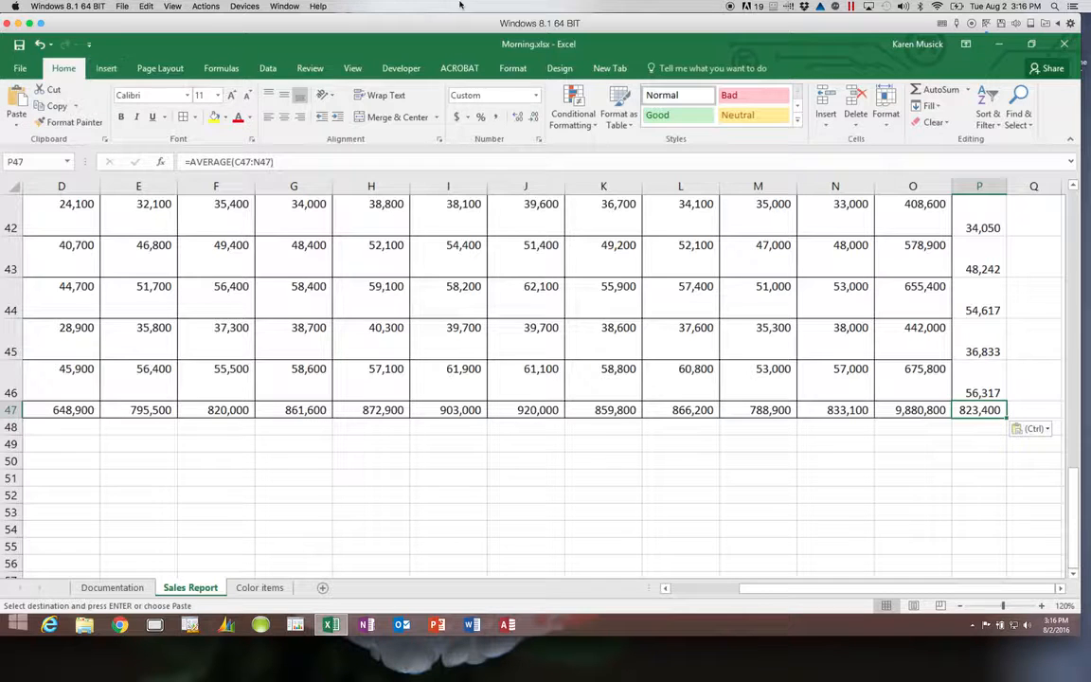
# Copy the formatting of the TOTAL column O onto the AVERAGE column P with Format Painter.
pyautogui.moveTo(1073, 493); pyautogui.dragTo(1081, 324)
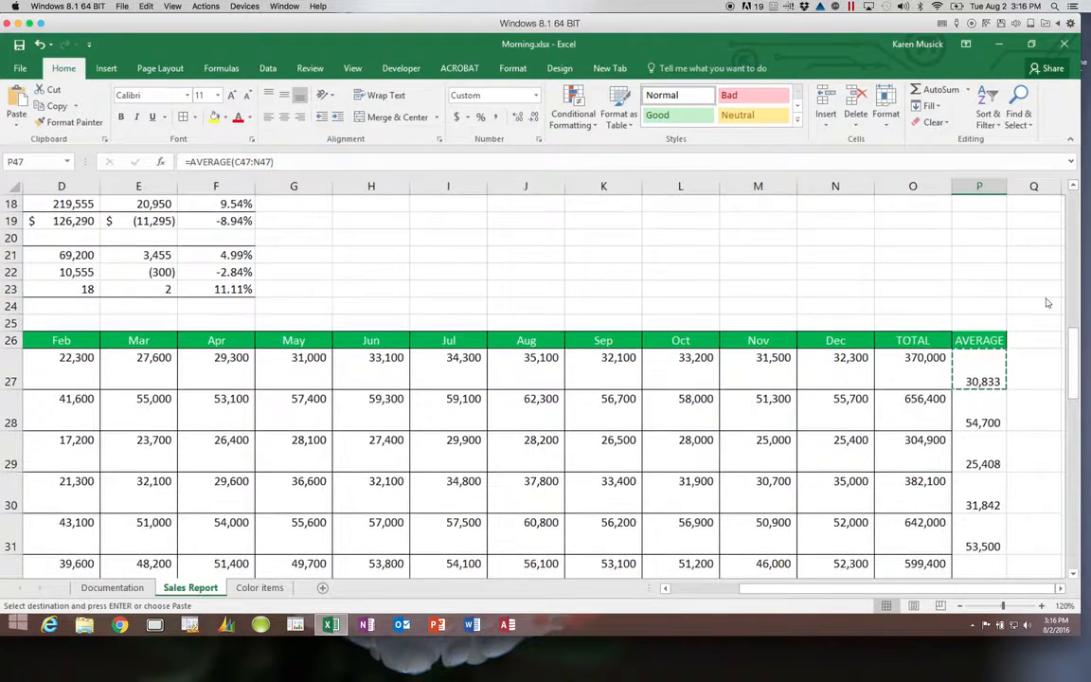
pyautogui.click(913, 185)
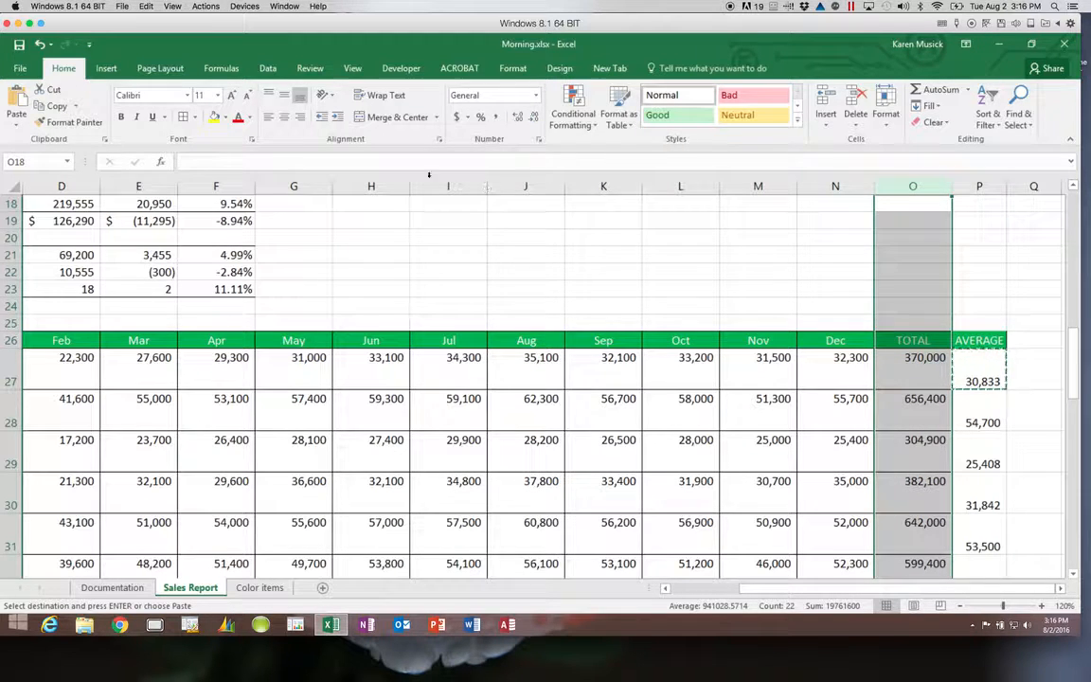
pyautogui.click(76, 122)
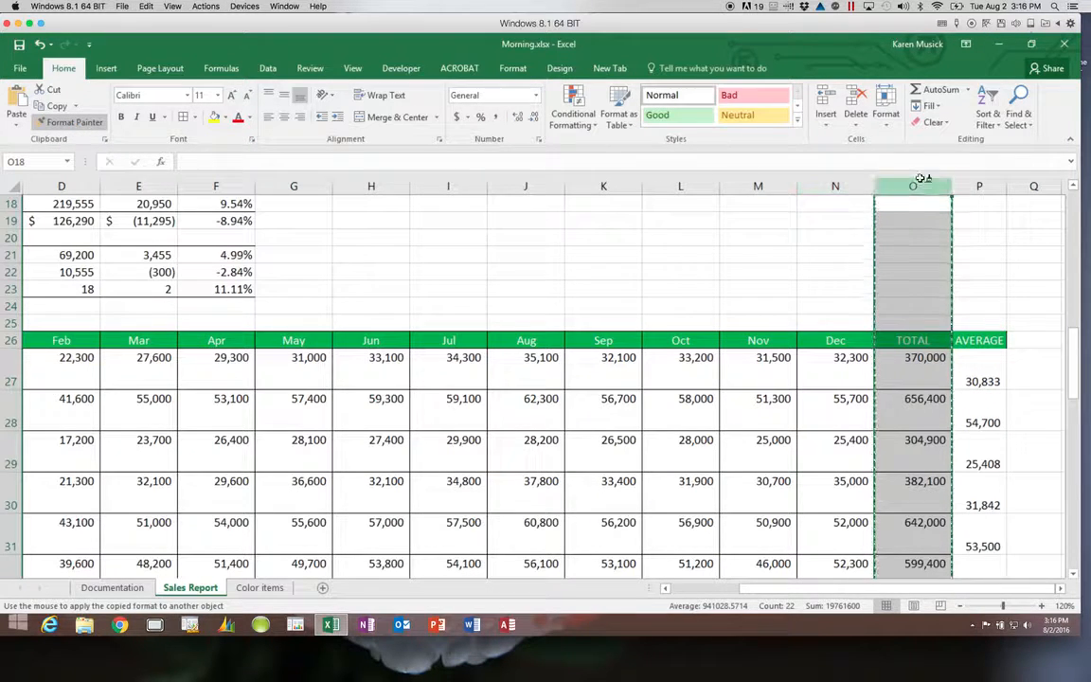
pyautogui.click(981, 187)
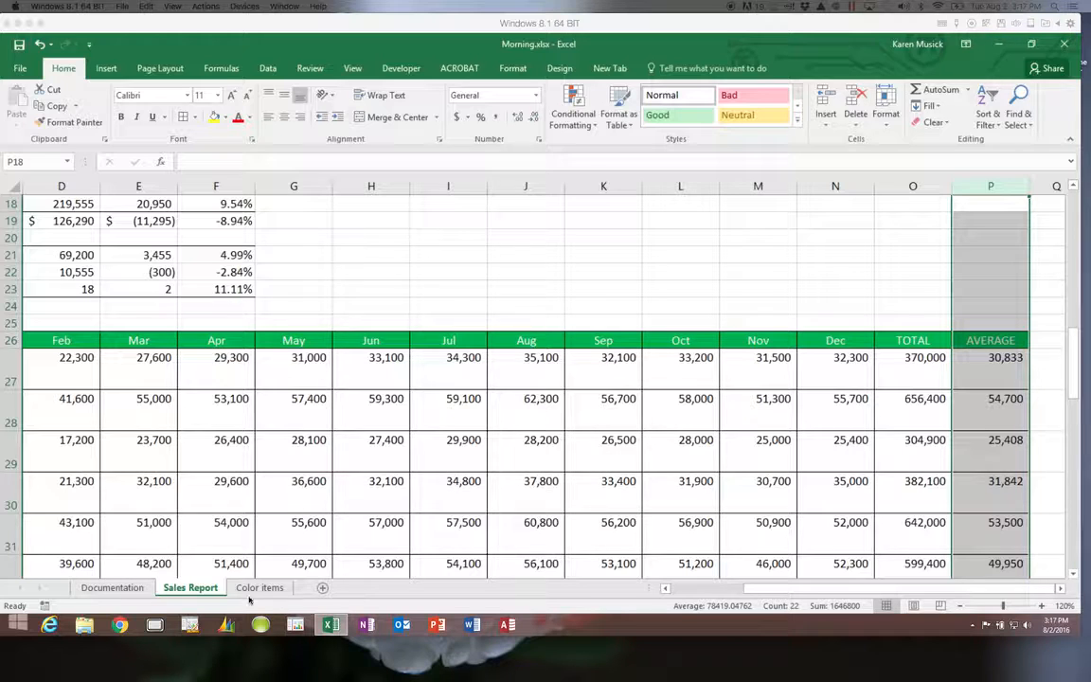
# Apply a double-line outline border around the California block A27:N33.
pyautogui.moveTo(751, 592); pyautogui.dragTo(655, 592)
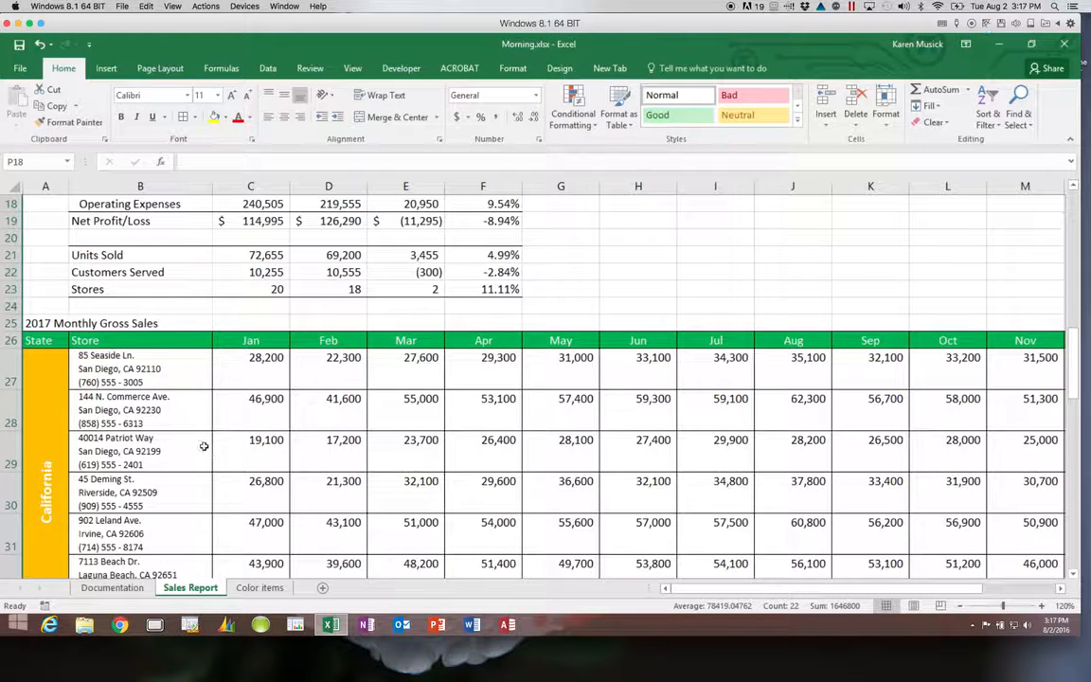
pyautogui.click(48, 369)
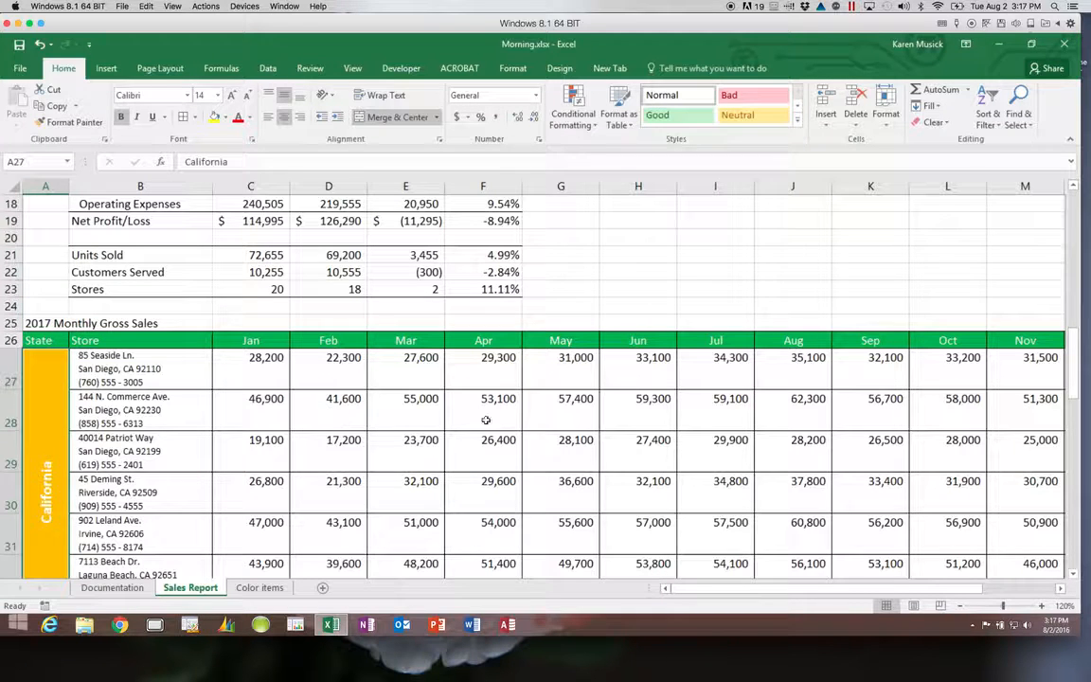
pyautogui.click(1073, 574)
pyautogui.click(1074, 574)
pyautogui.click(1074, 574)
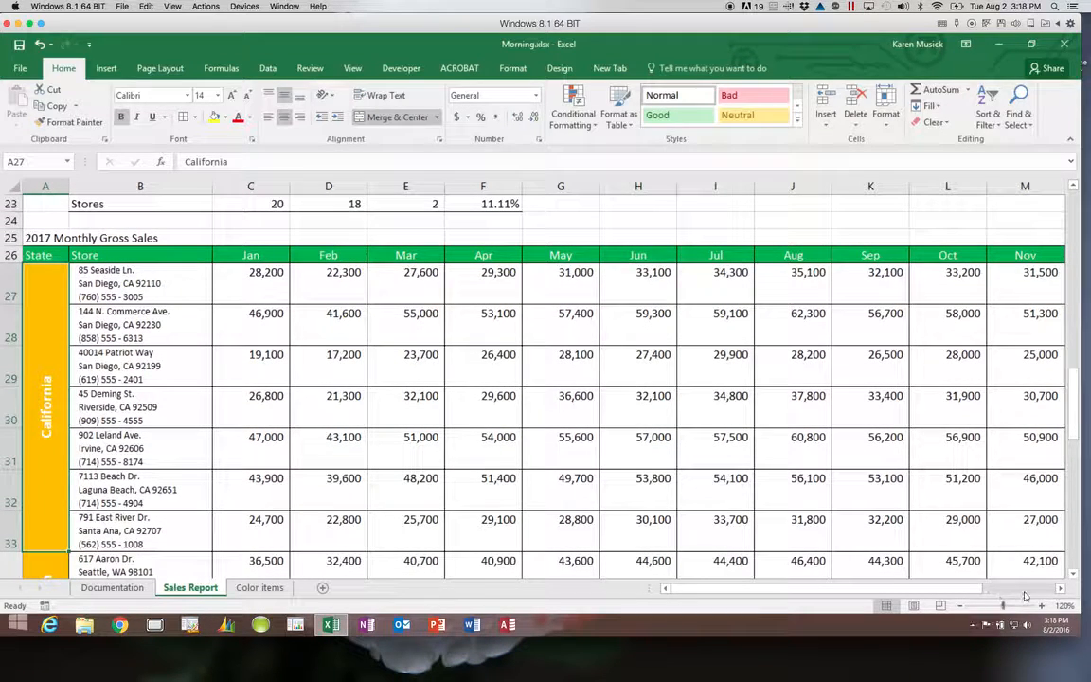
pyautogui.click(1008, 587)
pyautogui.press('super+c')
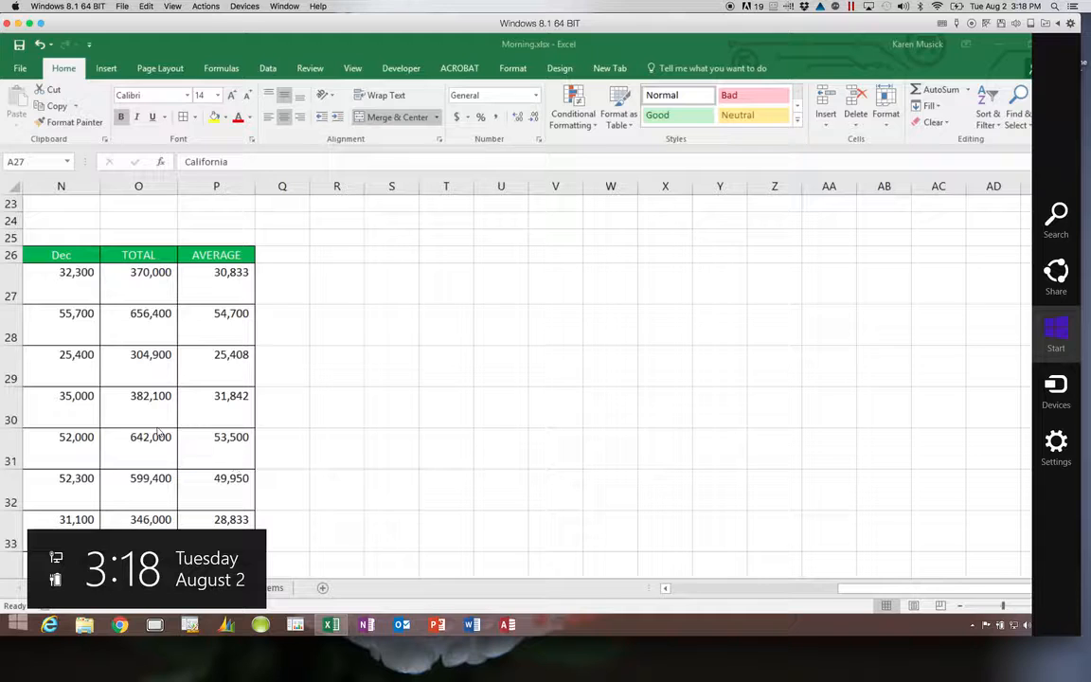
pyautogui.click(60, 519)
pyautogui.keyDown('shift'); pyautogui.click(60, 519); pyautogui.keyUp('shift')
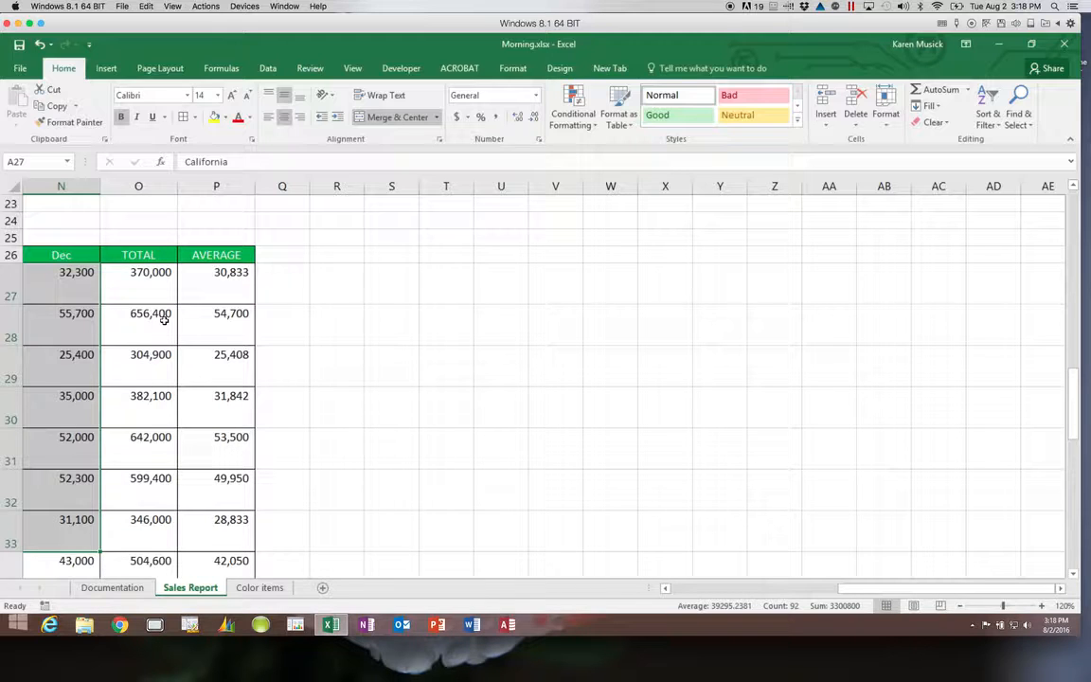
pyautogui.click(252, 141)
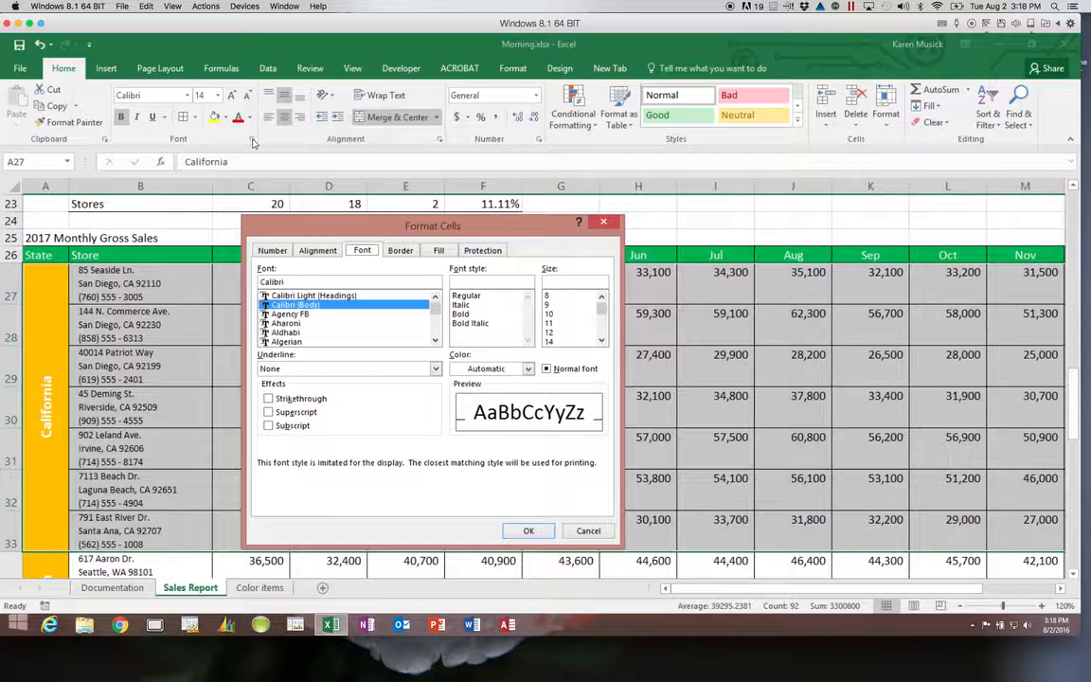
pyautogui.click(399, 250)
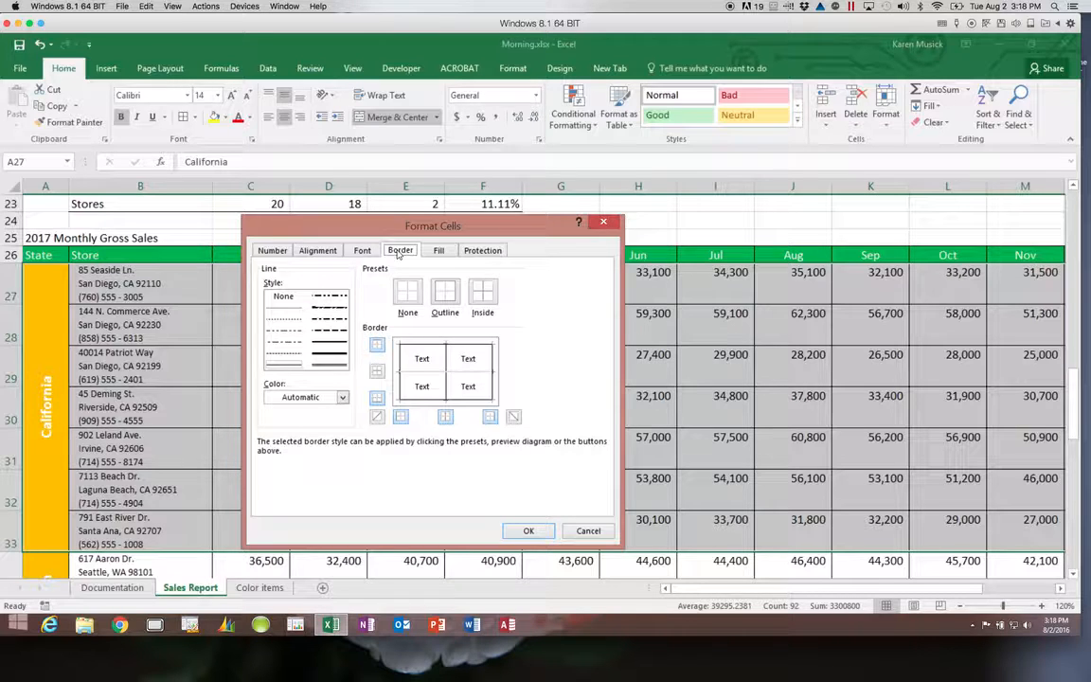
pyautogui.click(332, 367)
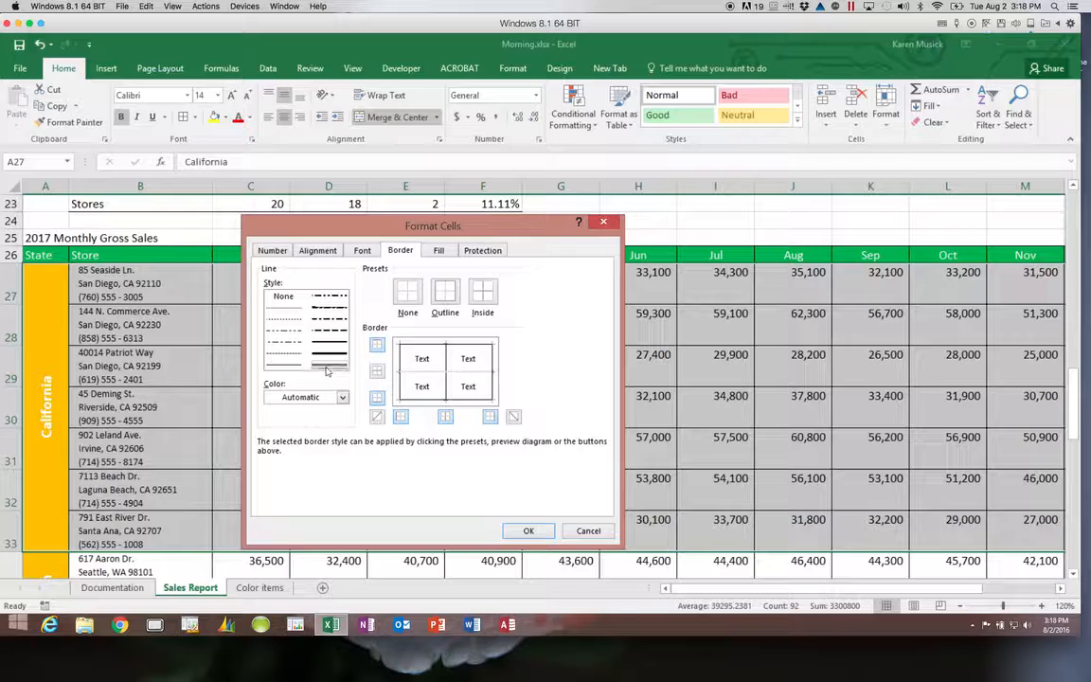
pyautogui.click(447, 295)
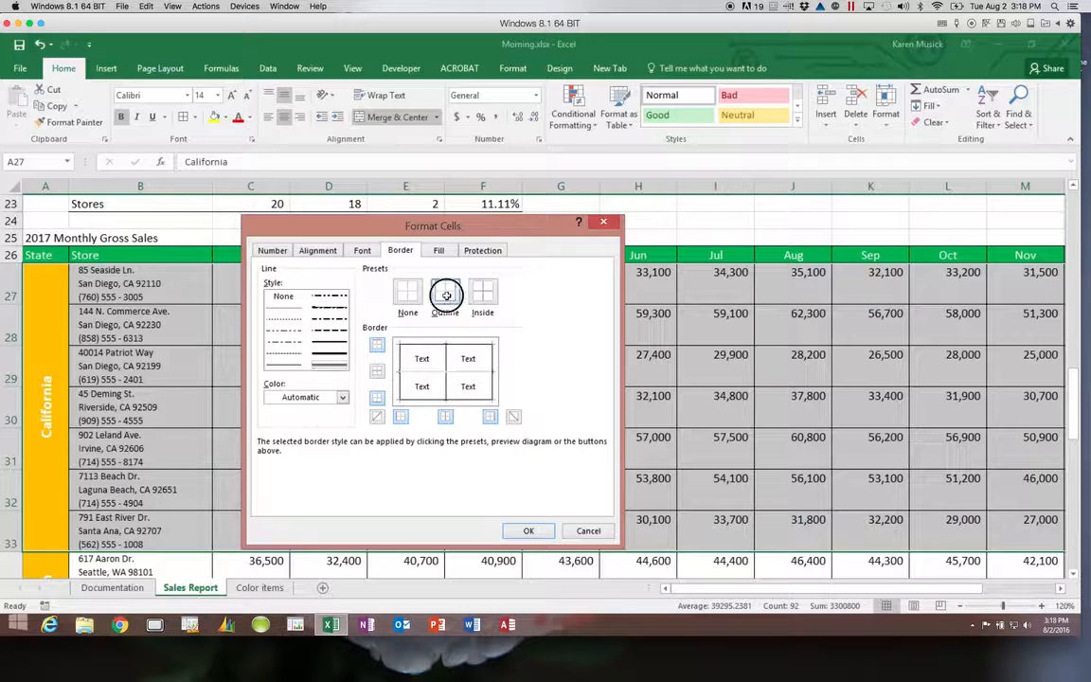
pyautogui.click(528, 531)
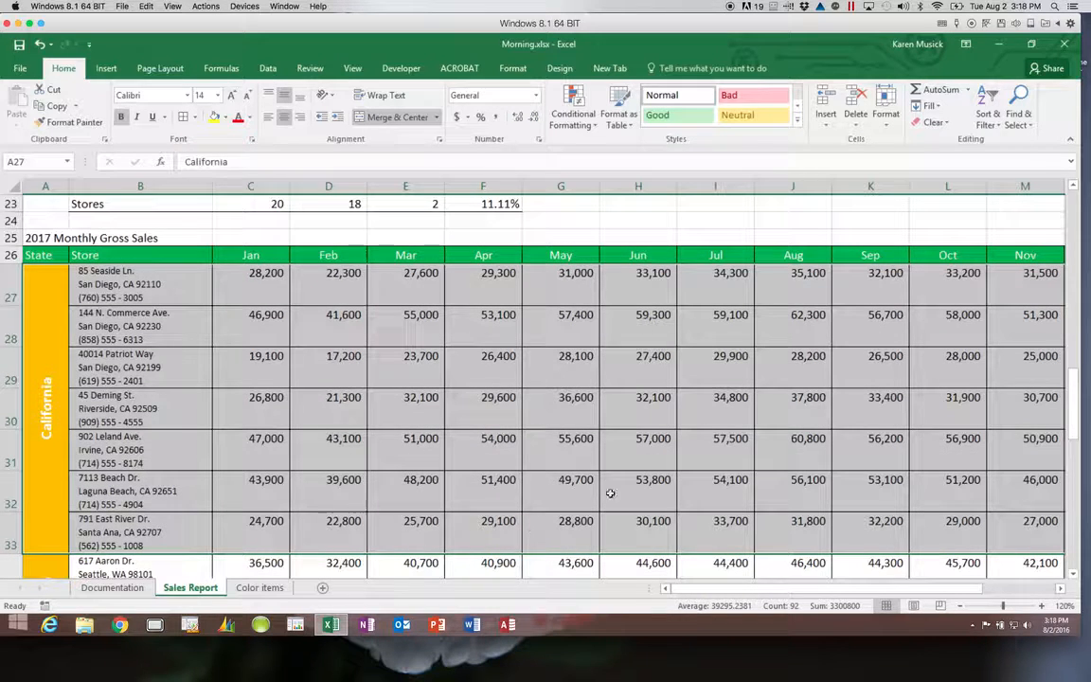
# Apply a double-line outline border around the Washington block A34:N36.
pyautogui.click(1073, 574)
pyautogui.click(1073, 573)
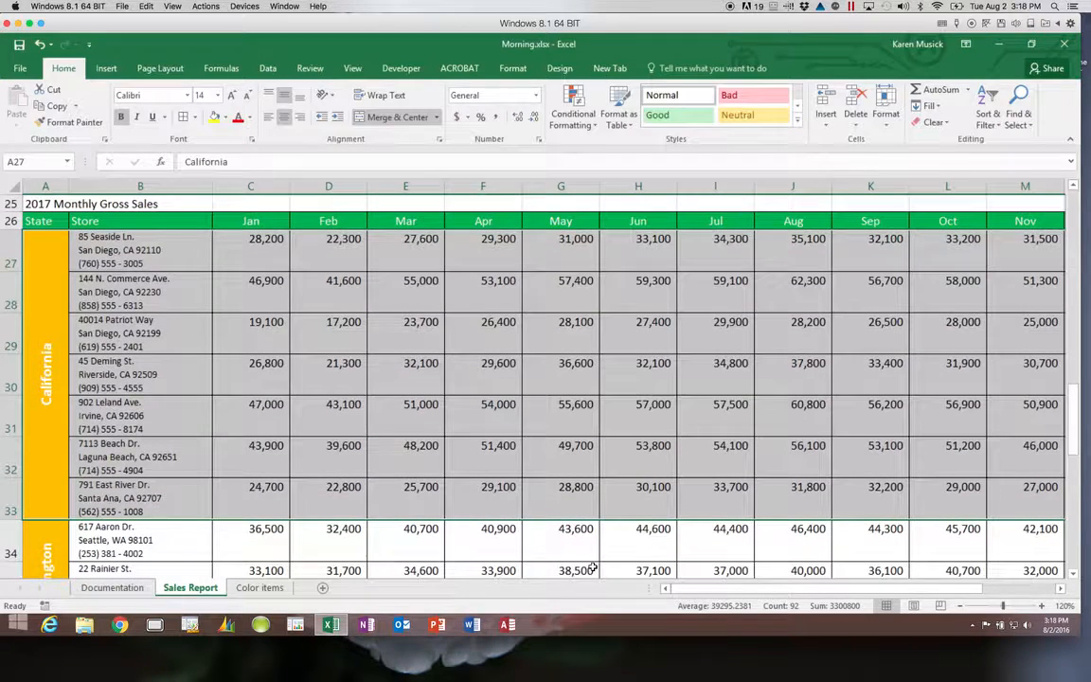
pyautogui.click(180, 540)
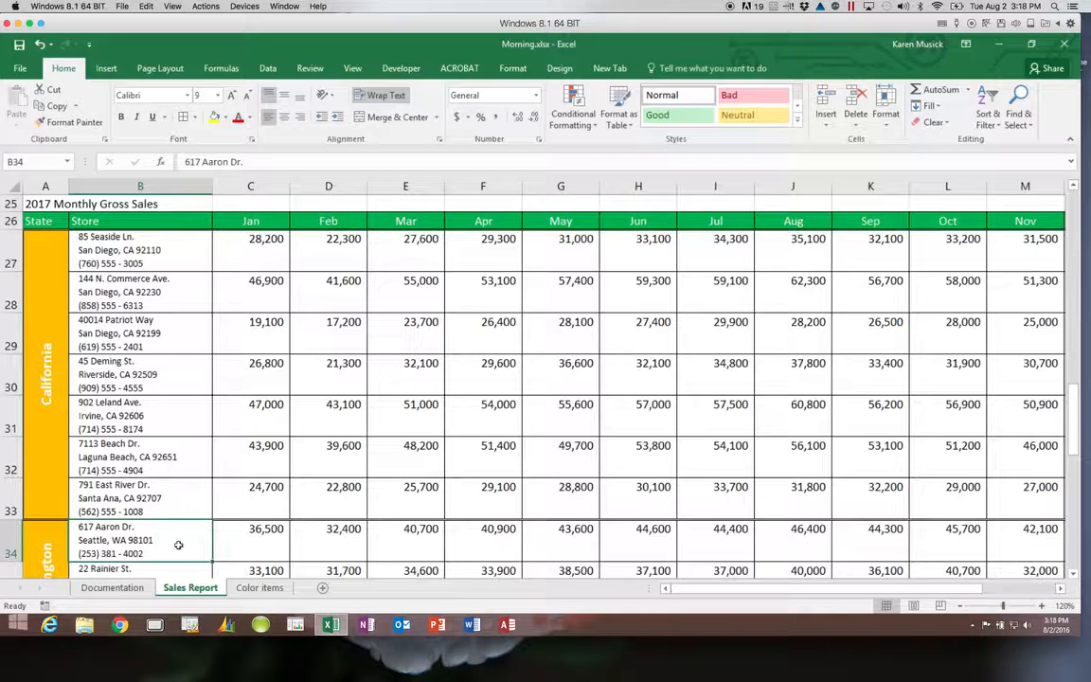
pyautogui.click(1075, 575)
pyautogui.click(1075, 577)
pyautogui.click(1075, 577)
pyautogui.click(1075, 577)
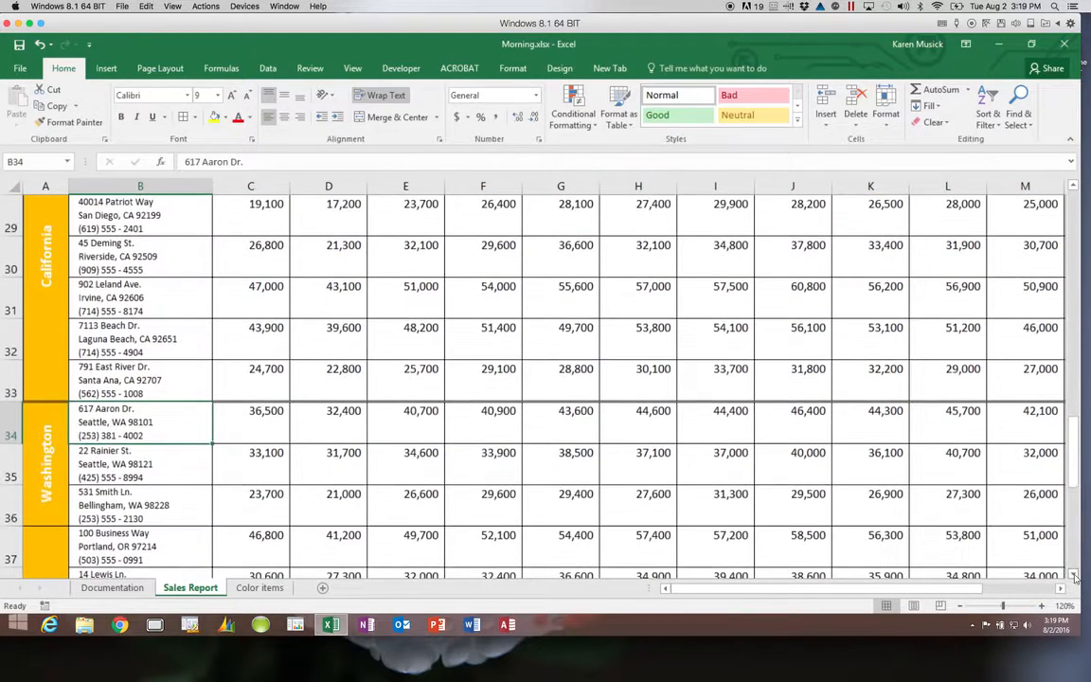
pyautogui.click(49, 465)
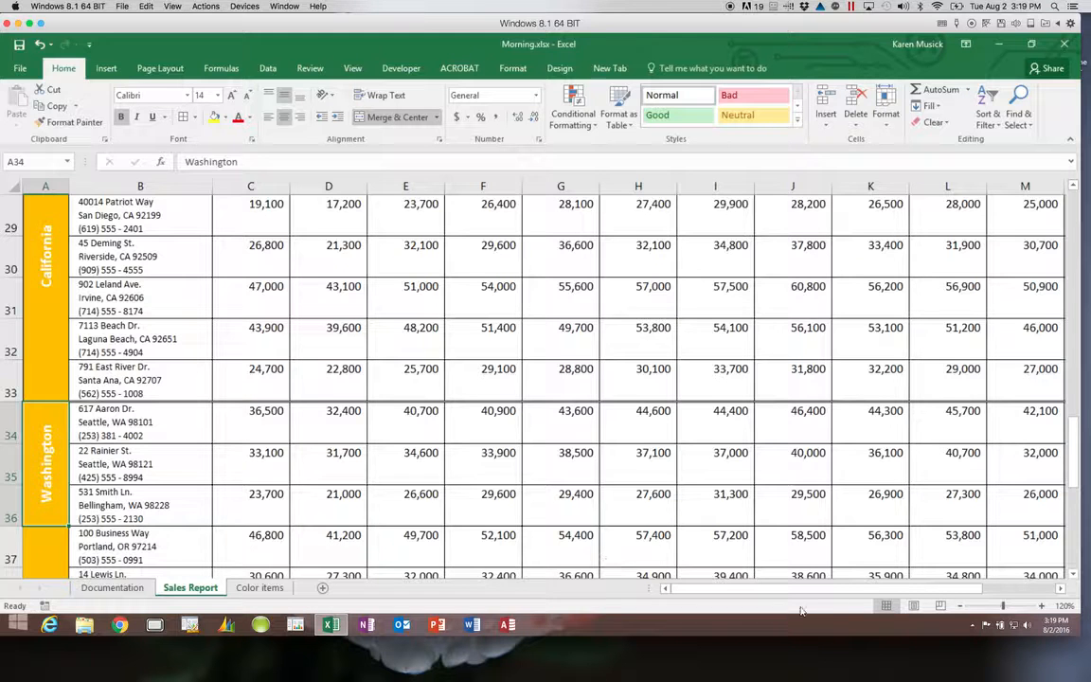
pyautogui.click(1008, 588)
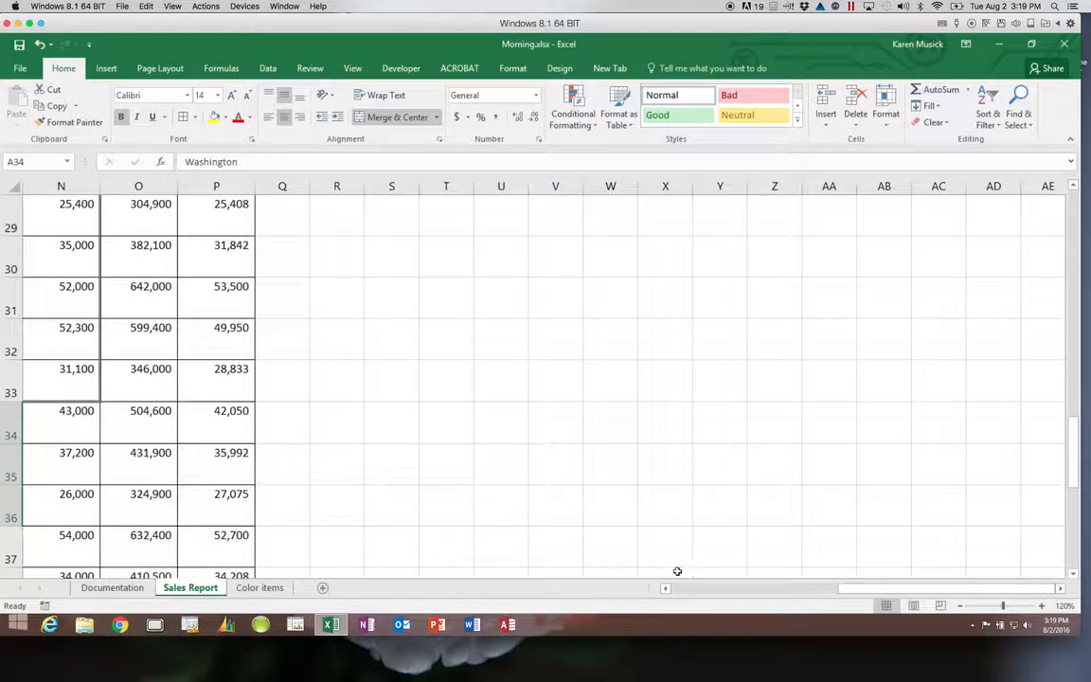
pyautogui.keyDown('shift'); pyautogui.click(80, 516); pyautogui.keyUp('shift')
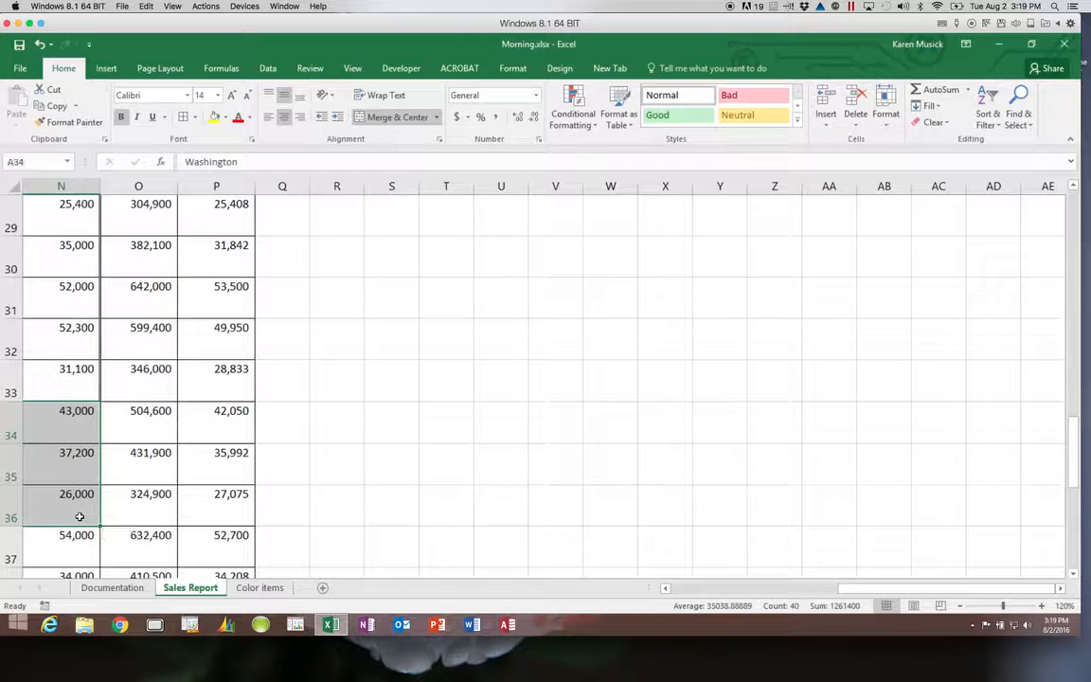
pyautogui.moveTo(855, 588); pyautogui.dragTo(691, 609)
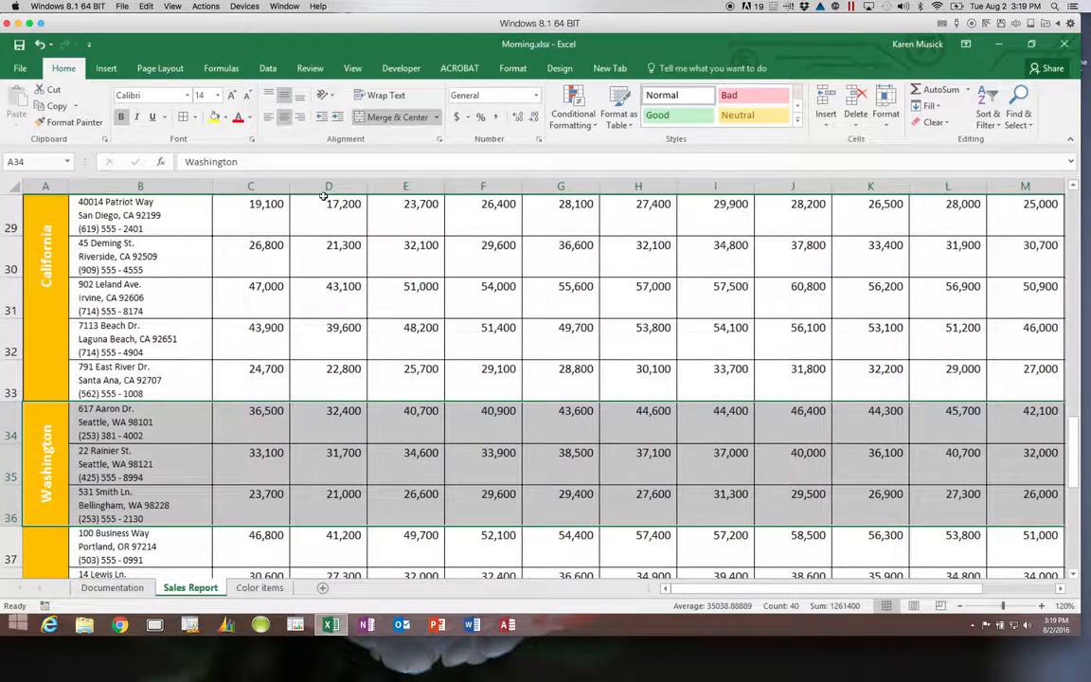
pyautogui.click(252, 139)
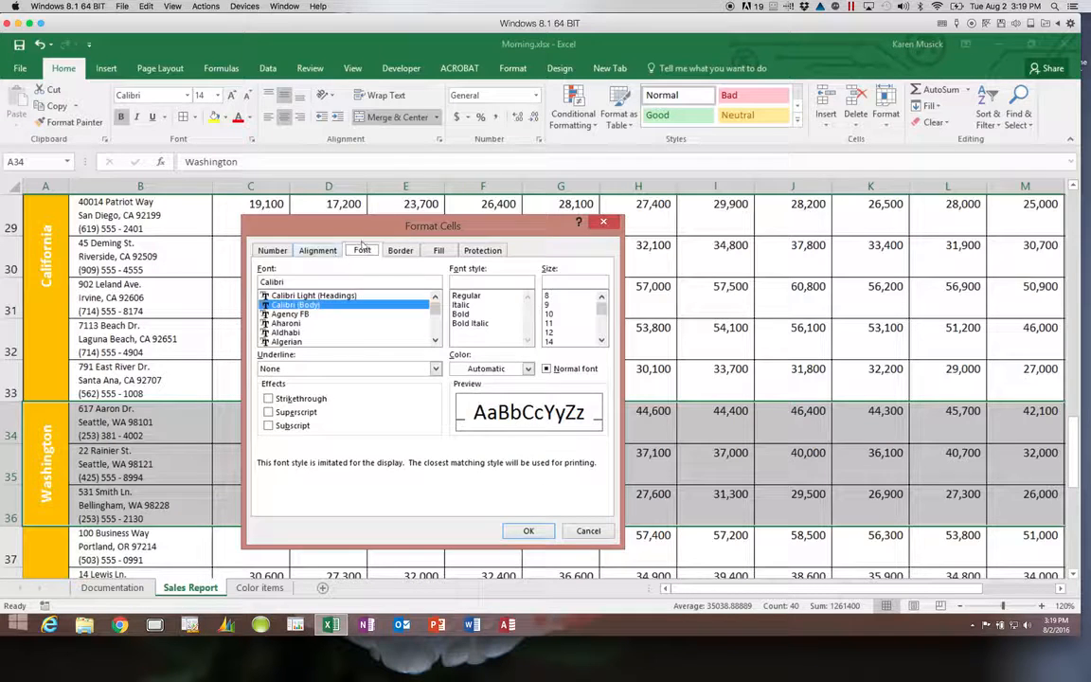
pyautogui.click(399, 252)
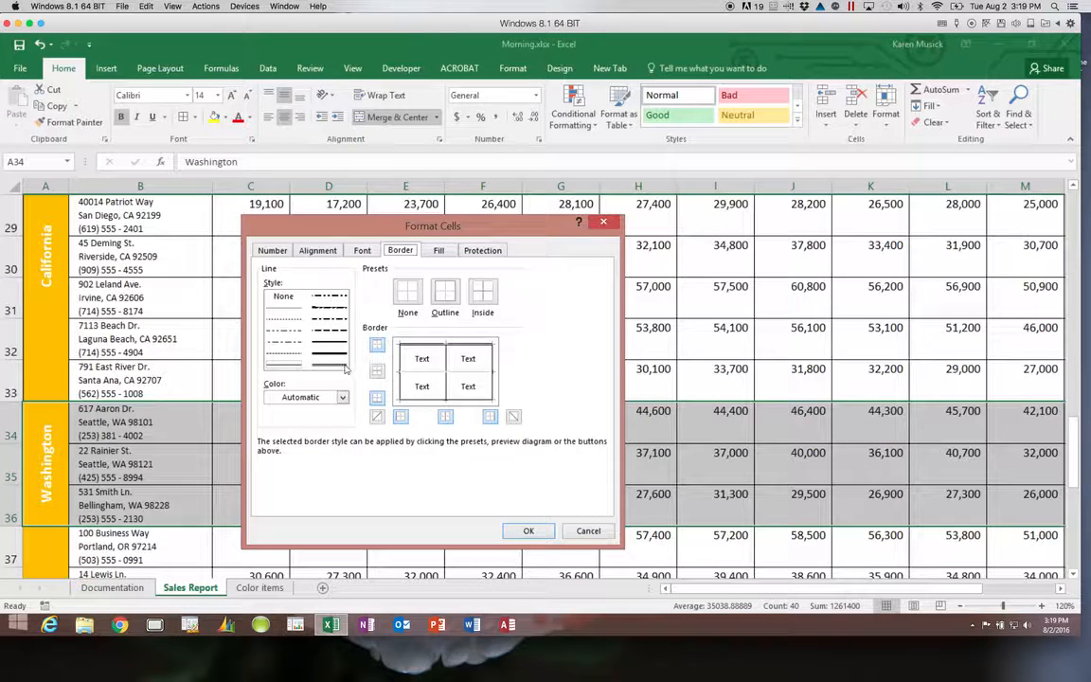
pyautogui.click(444, 293)
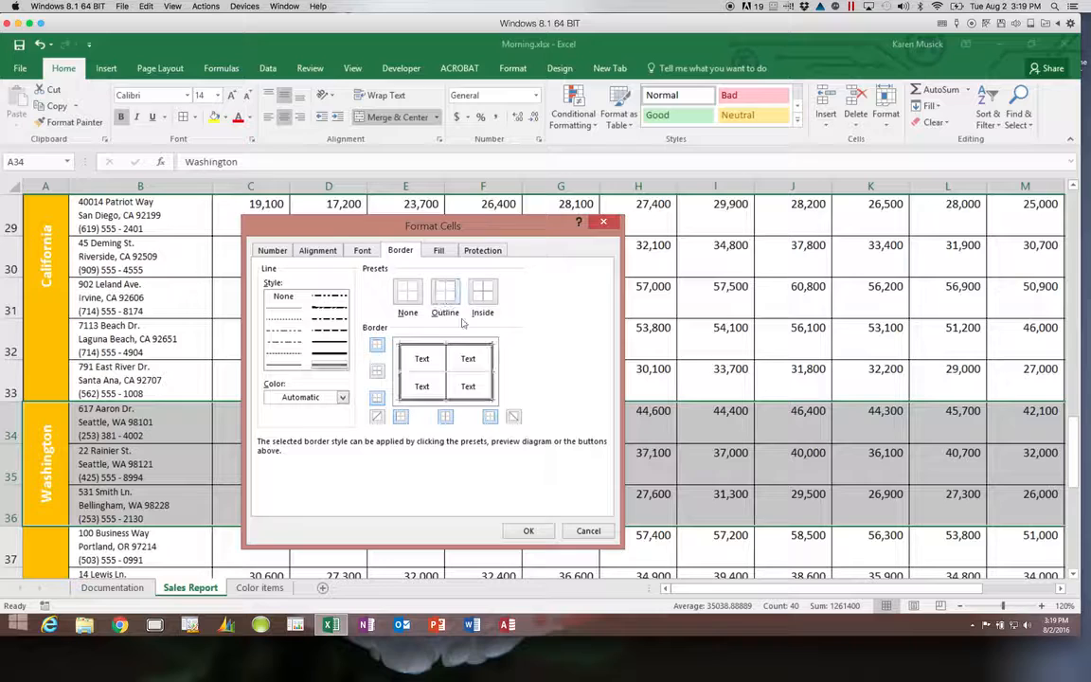
pyautogui.click(522, 530)
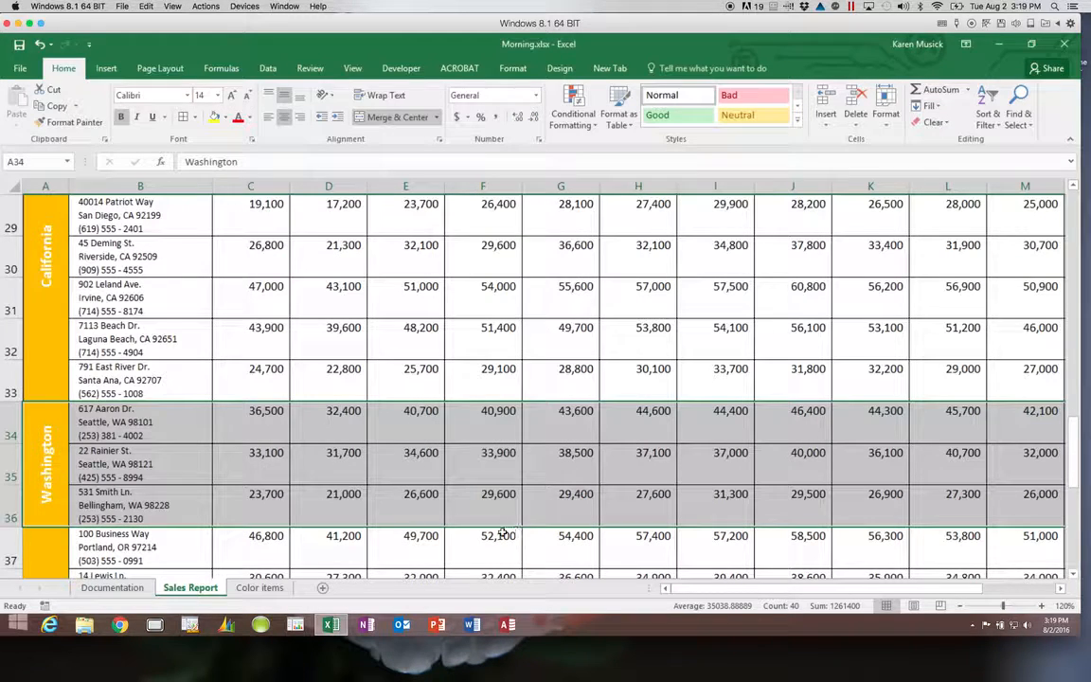
# Apply a double-line outline border around the Oregon block A37:N40.
pyautogui.click(1072, 572)
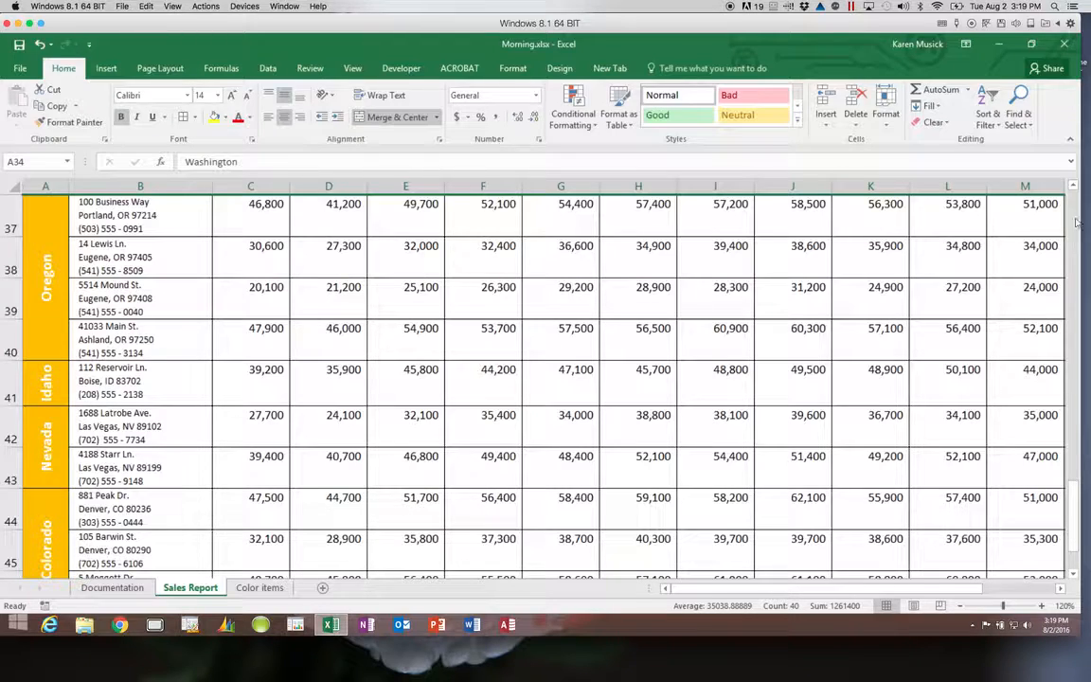
pyautogui.scroll(2, 968, 176)
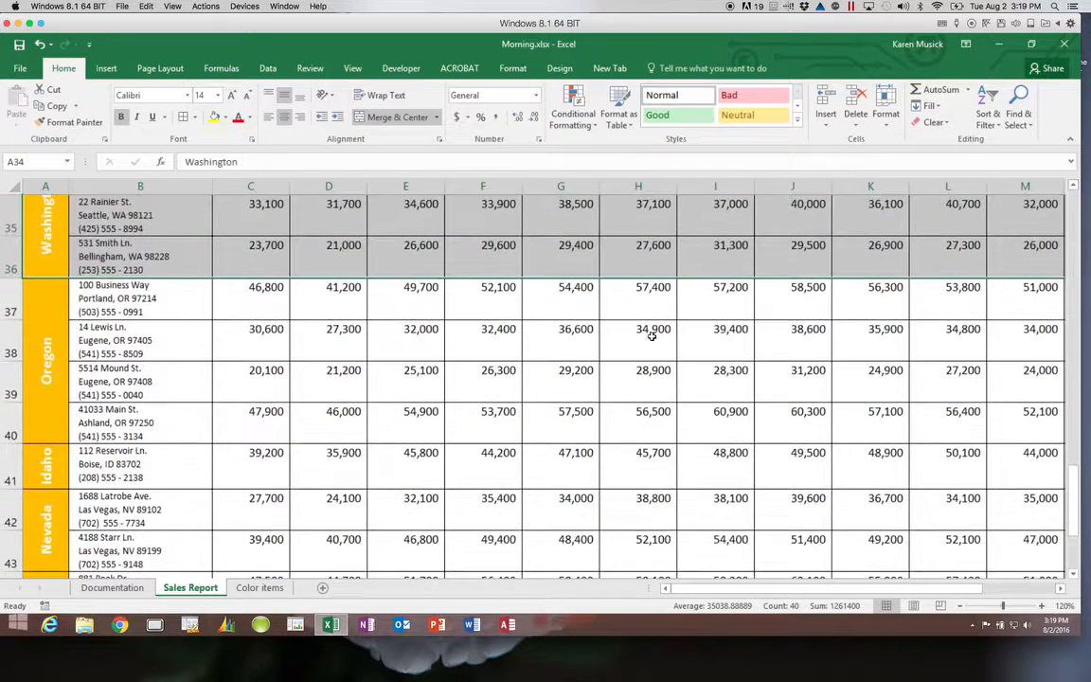
pyautogui.click(66, 283)
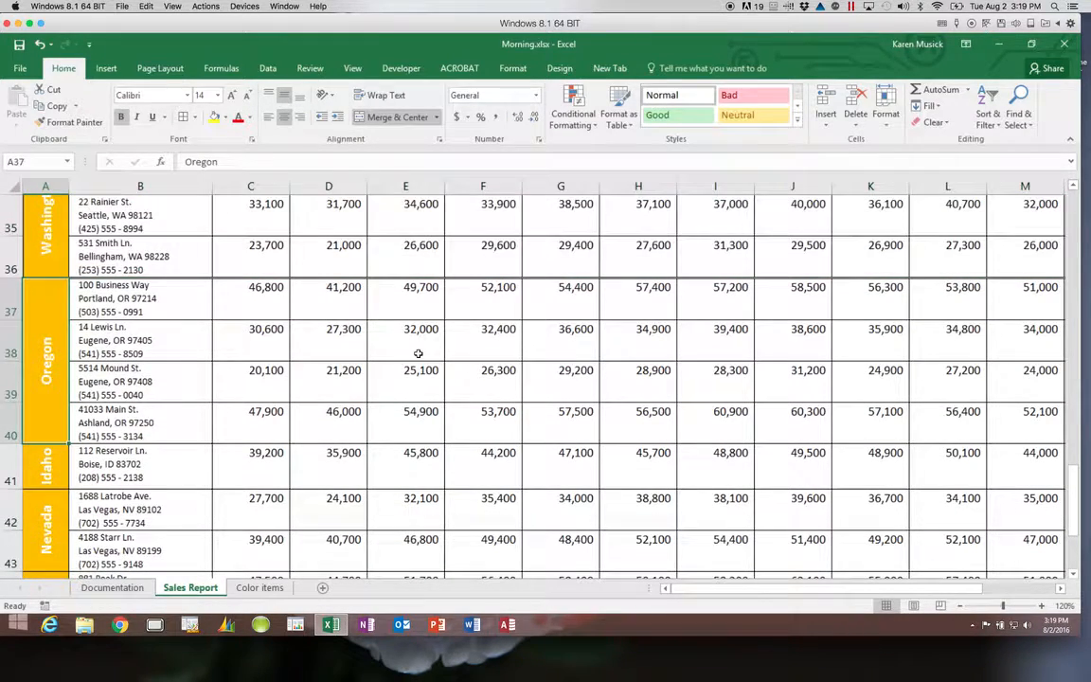
pyautogui.click(1037, 591)
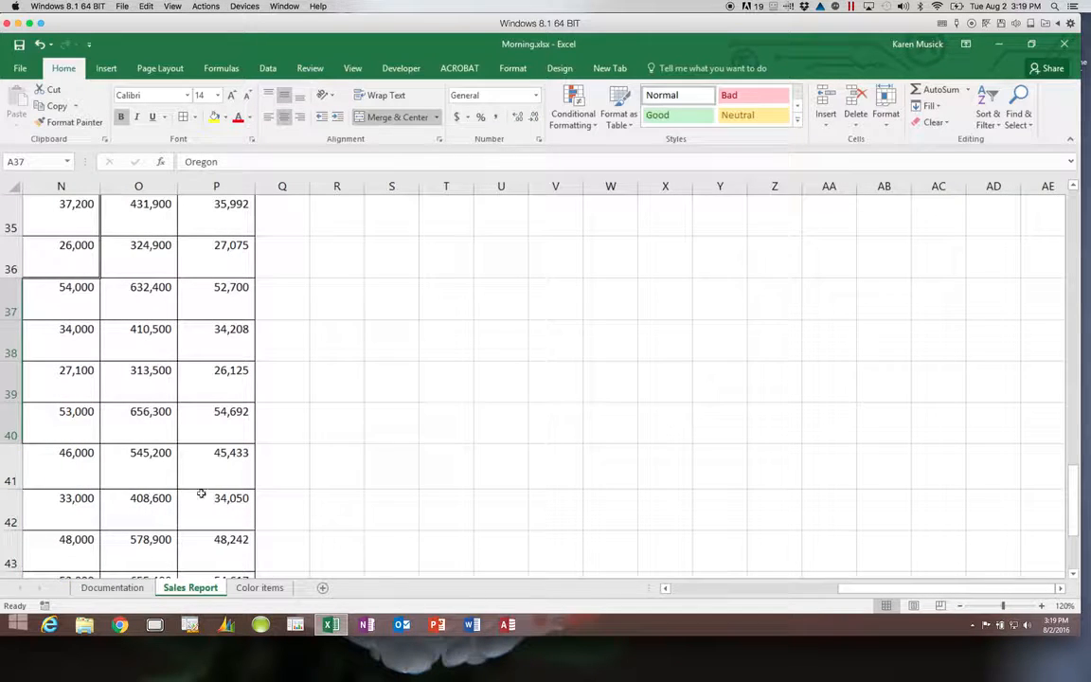
pyautogui.keyDown('shift'); pyautogui.click(83, 433); pyautogui.keyUp('shift')
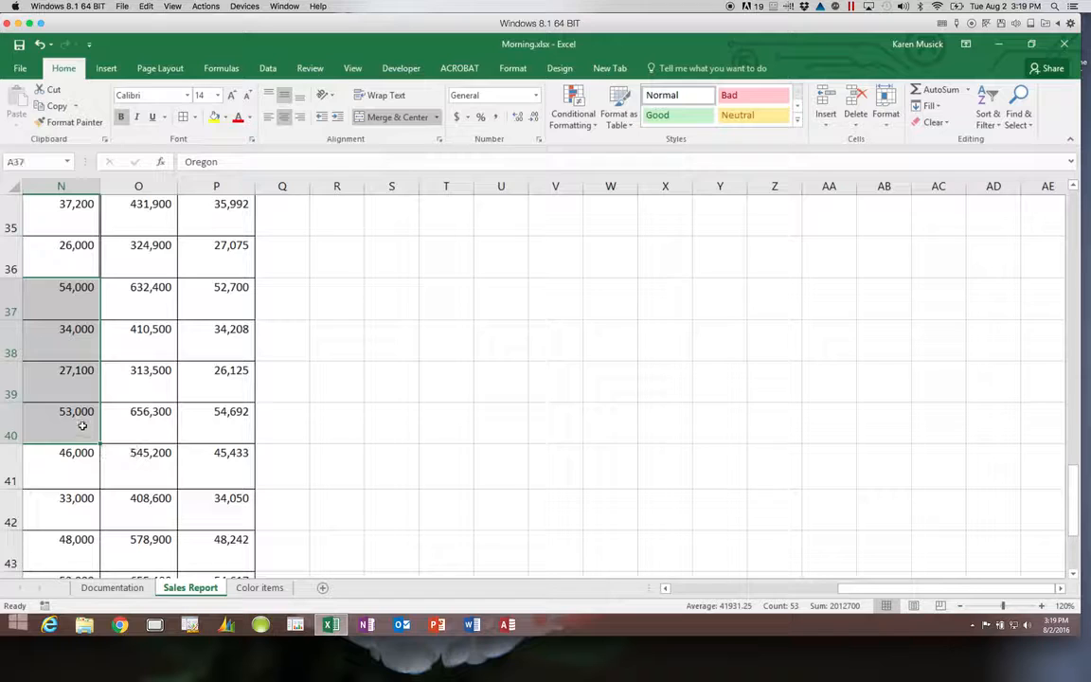
pyautogui.rightClick(68, 429)
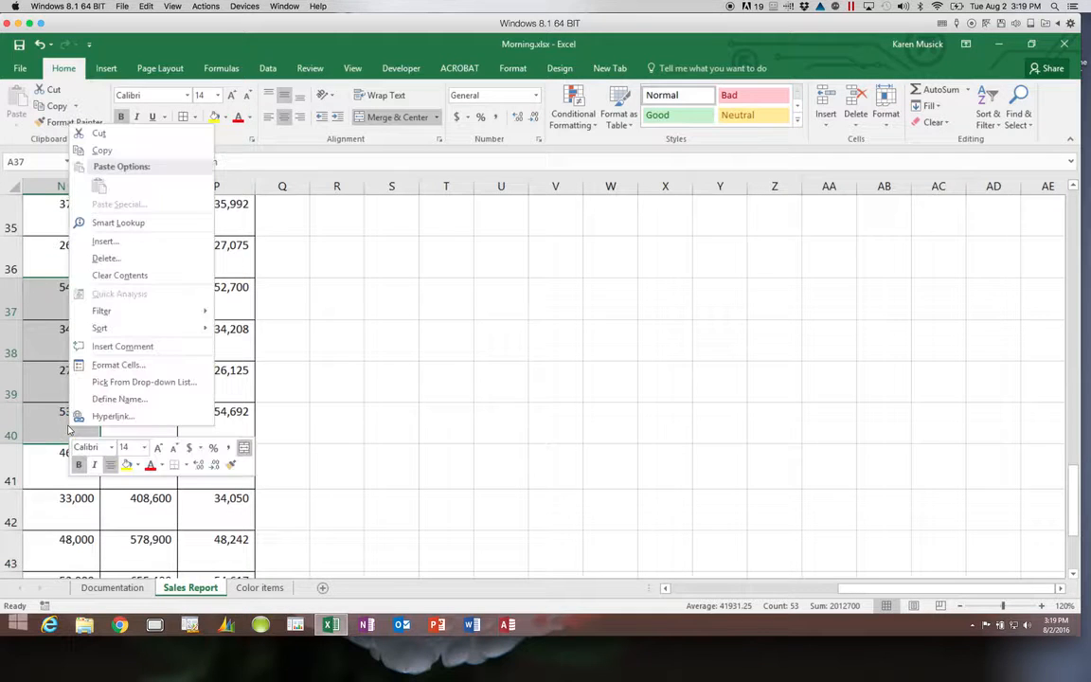
pyautogui.click(110, 369)
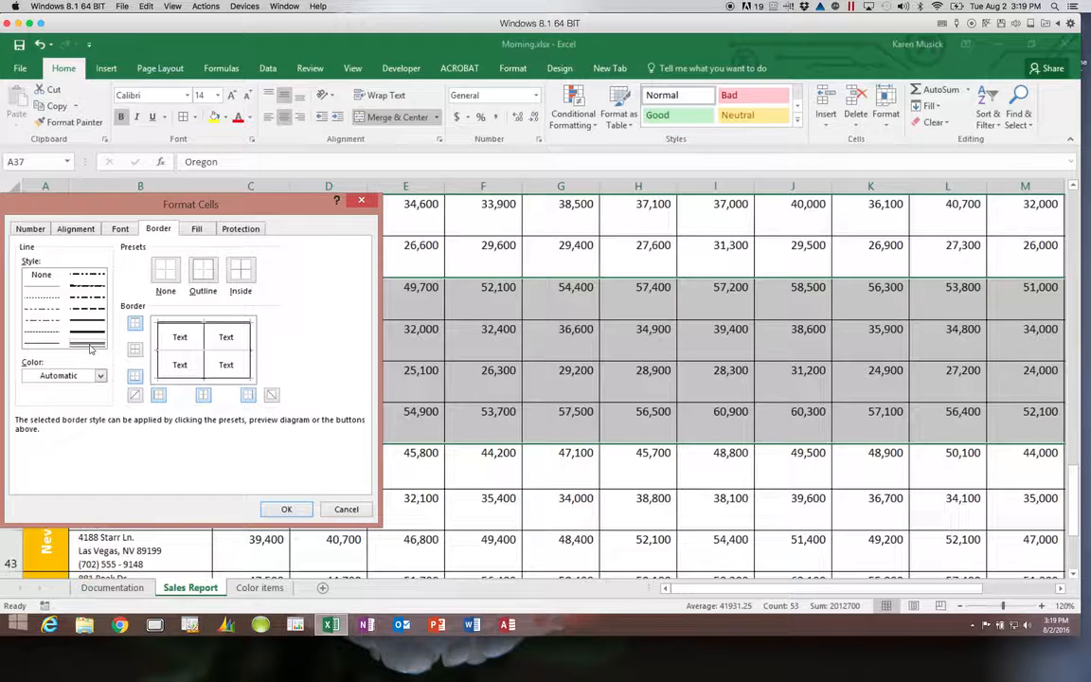
pyautogui.click(201, 271)
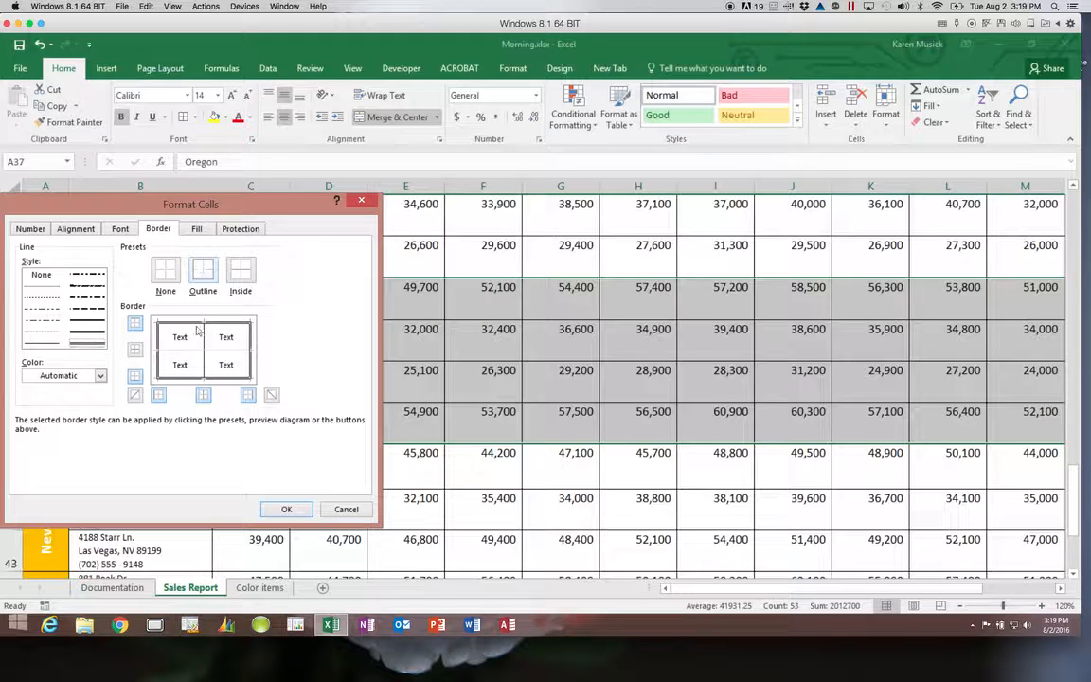
pyautogui.click(286, 509)
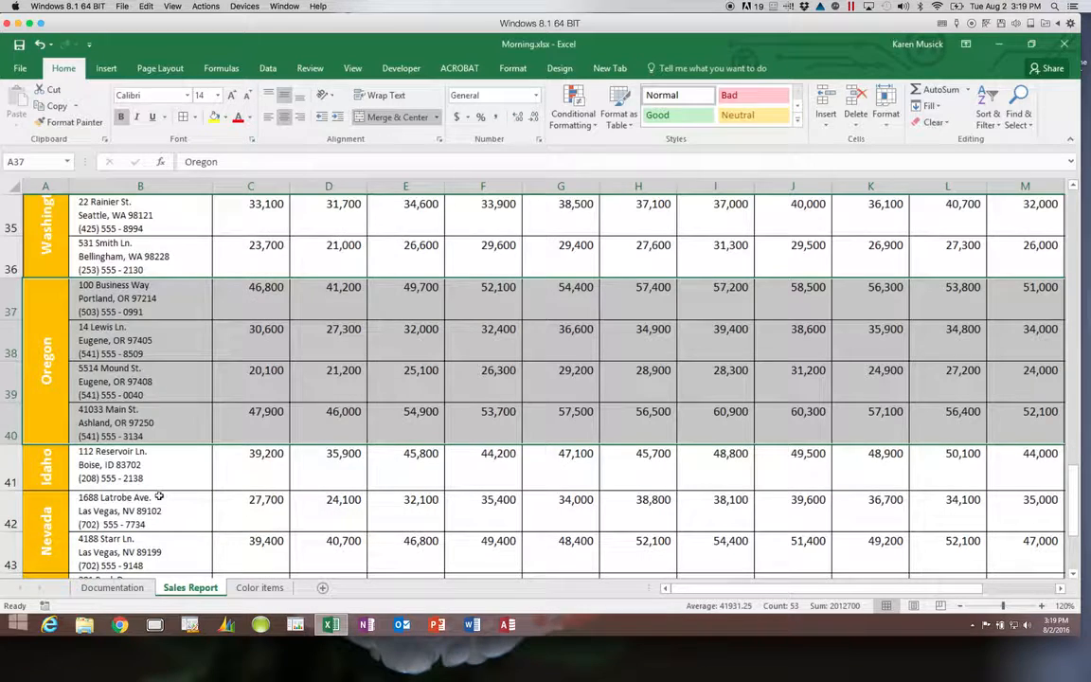
# Apply a double-line outline border around the Idaho row A41:N41.
pyautogui.click(59, 470)
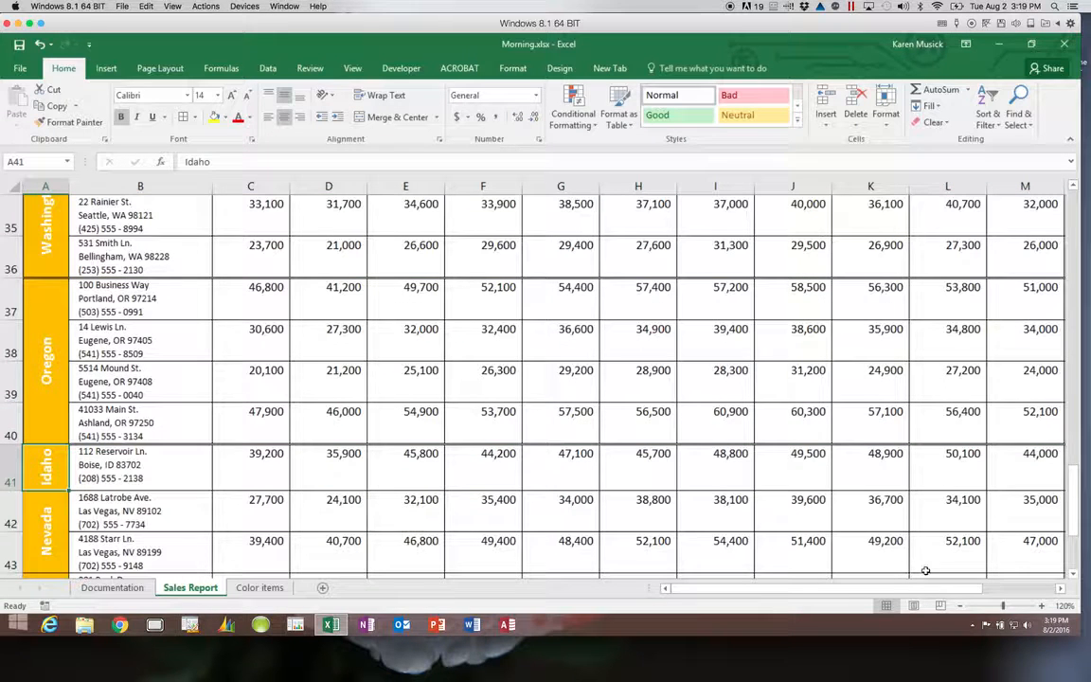
pyautogui.click(1001, 585)
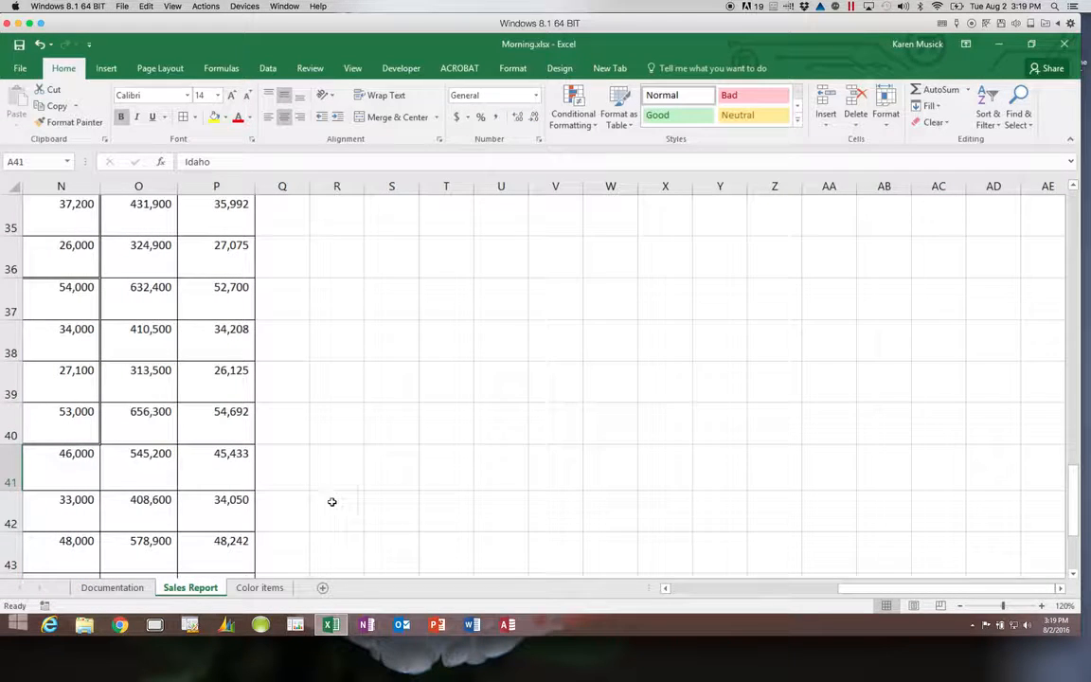
pyautogui.keyDown('shift'); pyautogui.click(57, 469); pyautogui.keyUp('shift')
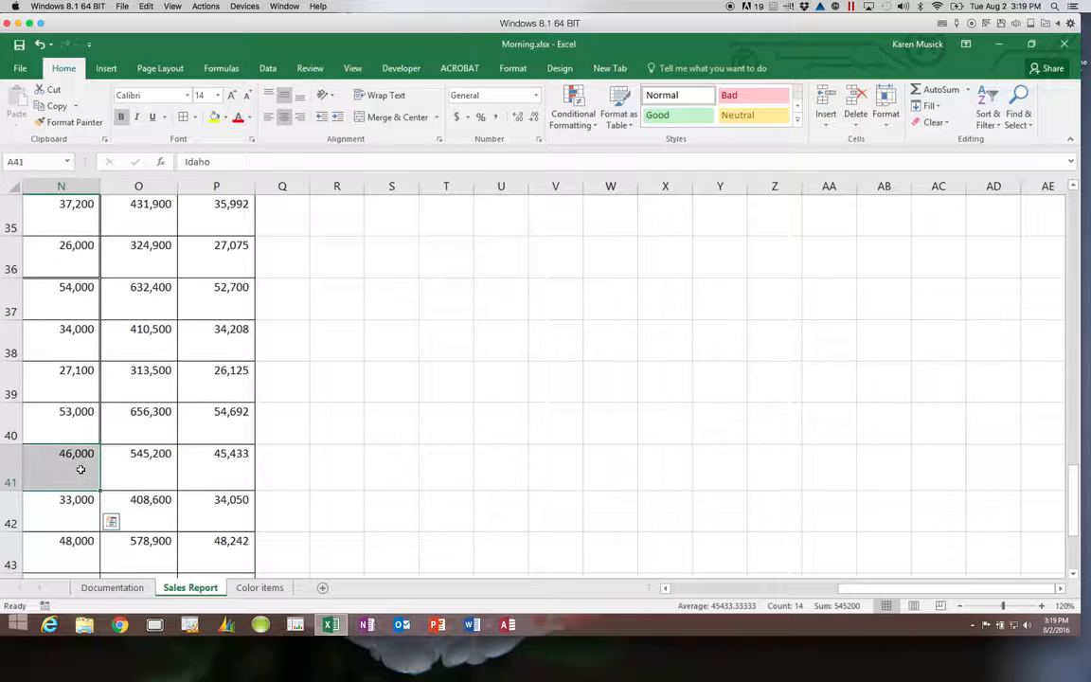
pyautogui.rightClick(80, 474)
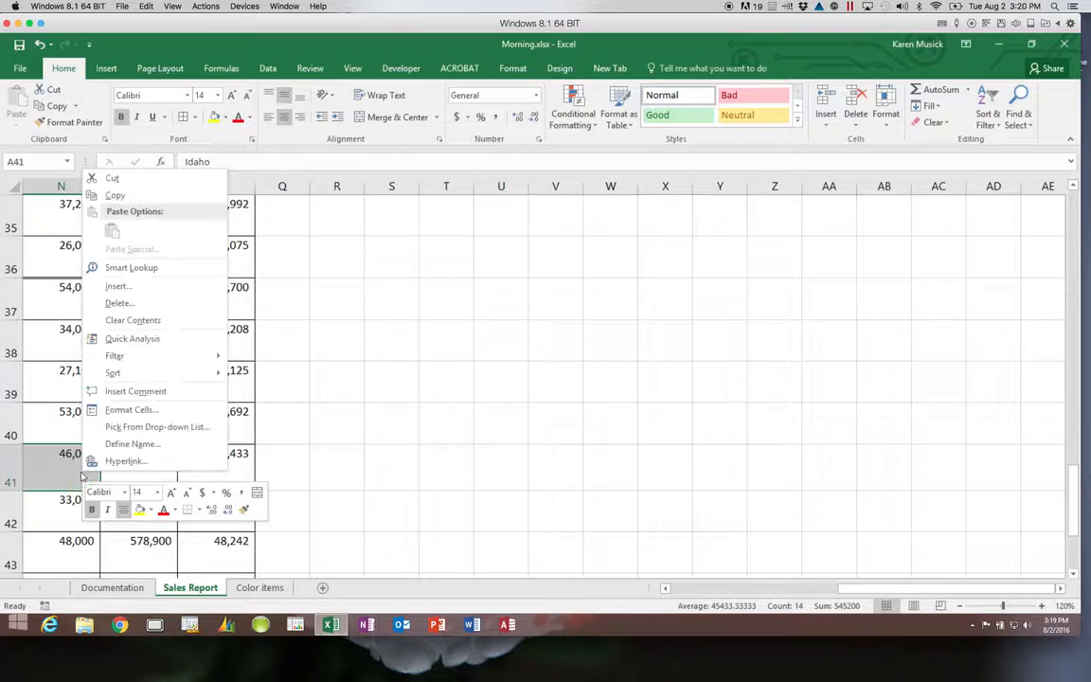
pyautogui.click(138, 411)
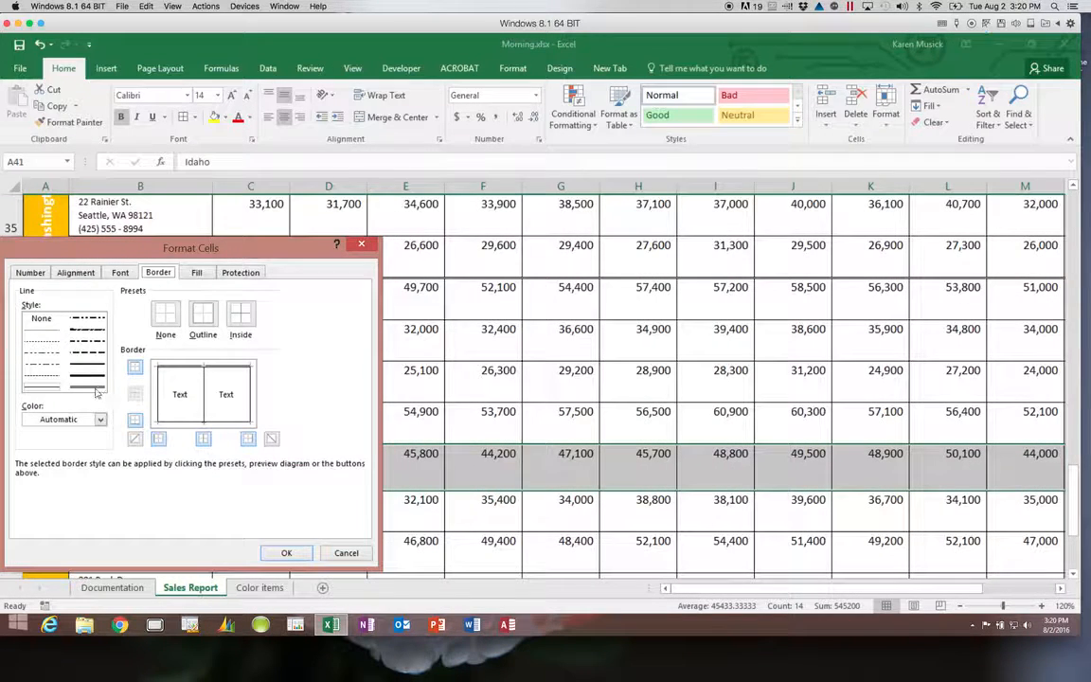
pyautogui.click(203, 314)
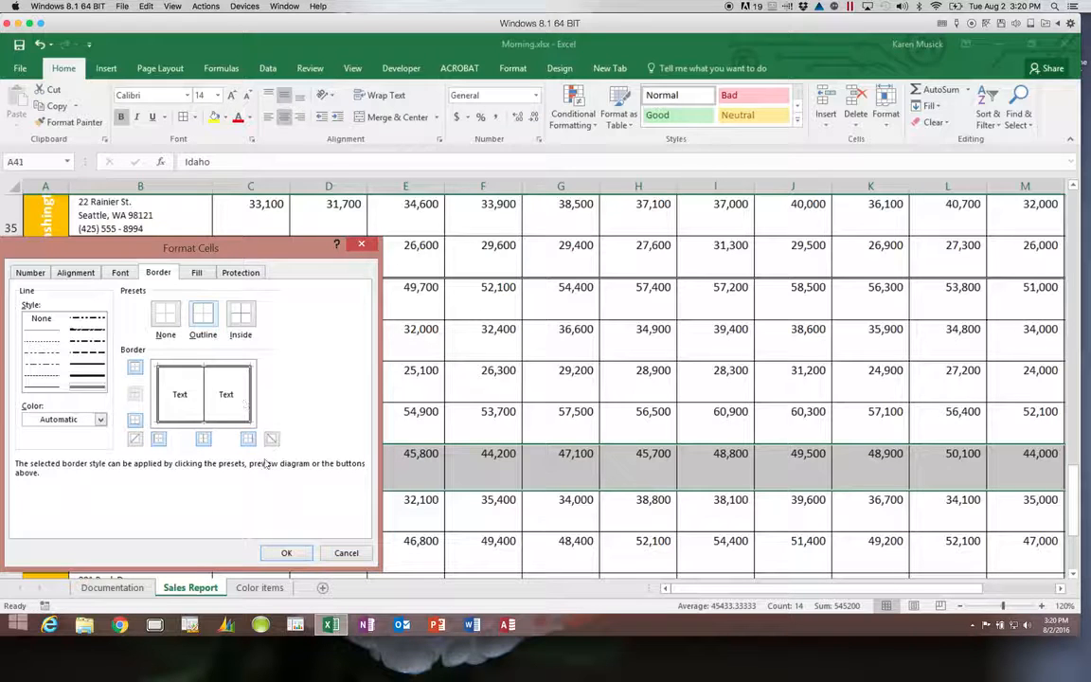
pyautogui.click(289, 552)
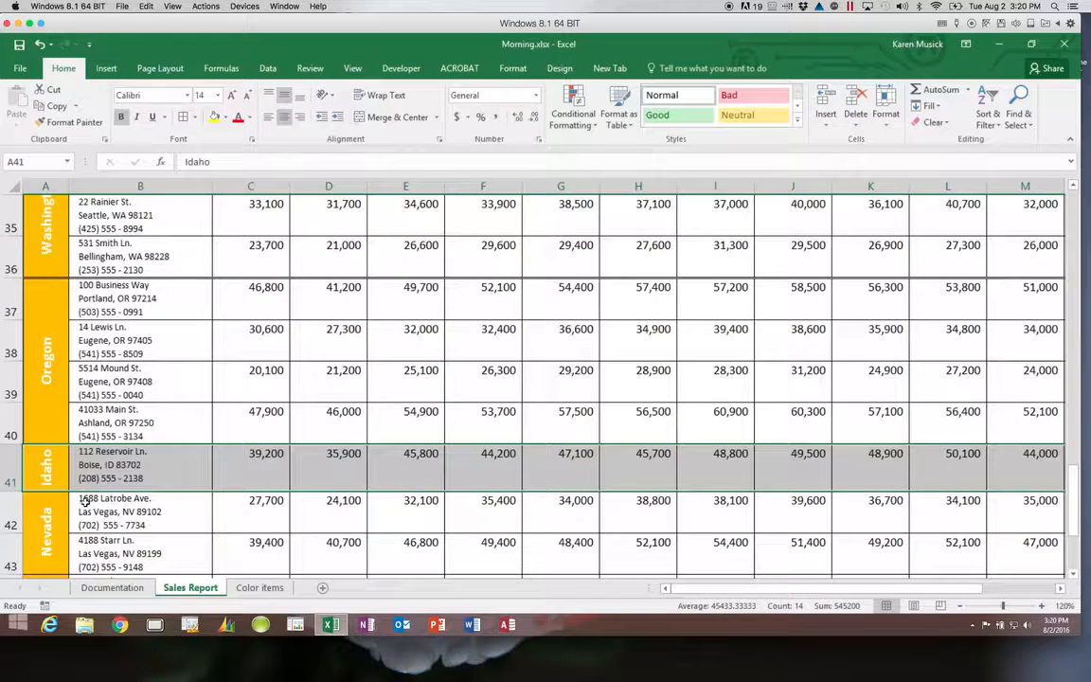
pyautogui.click(55, 514)
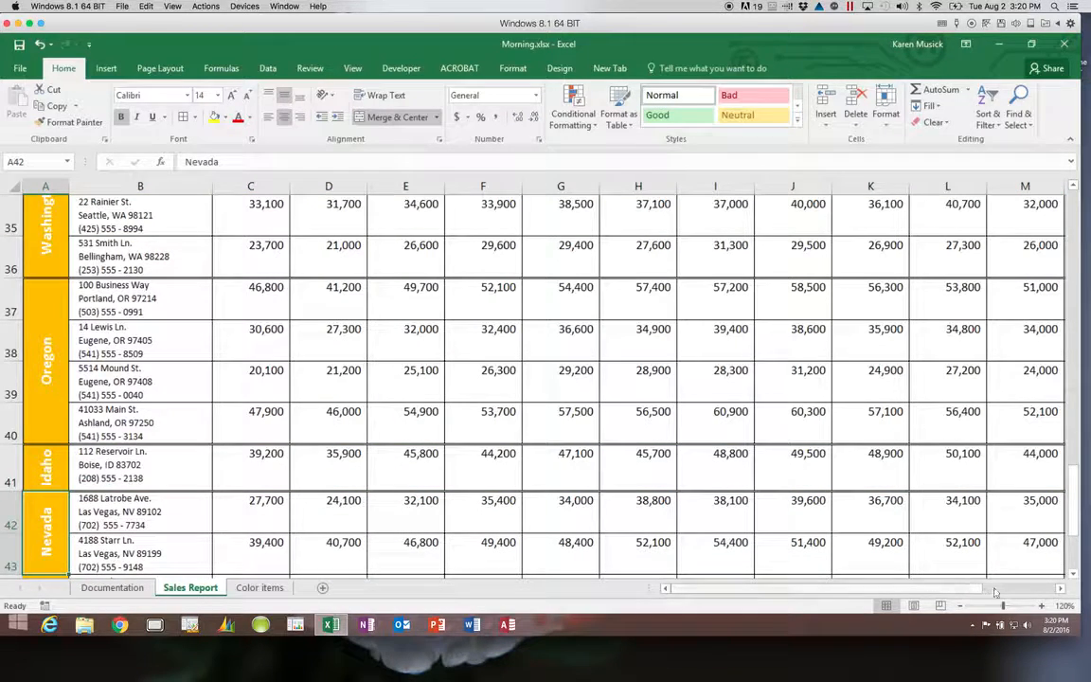
pyautogui.click(1002, 589)
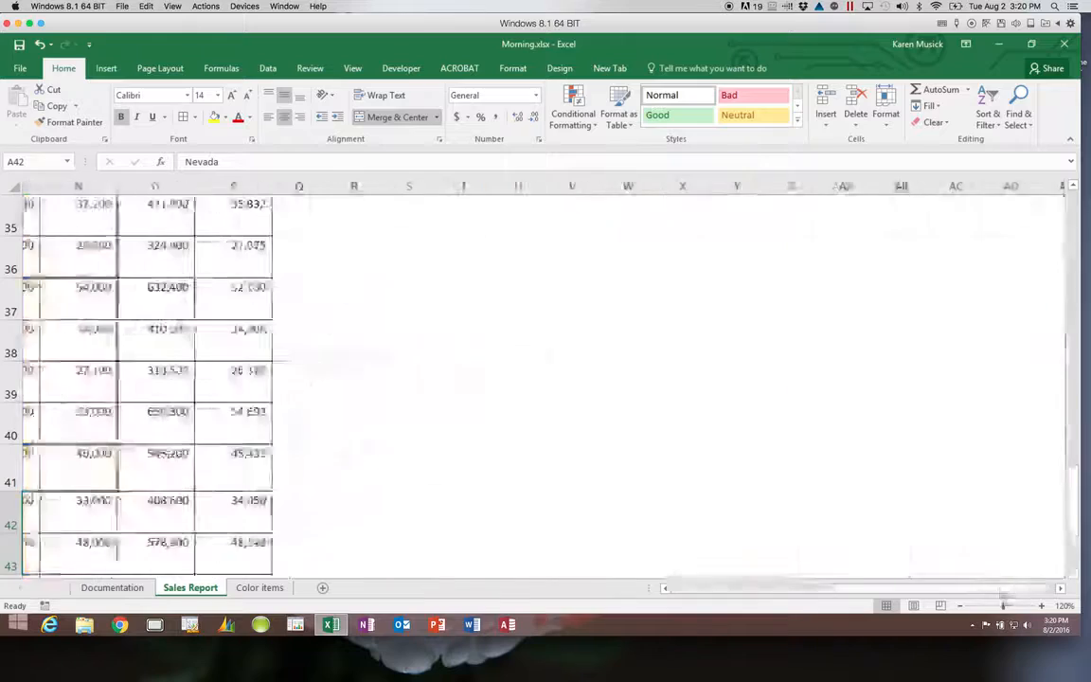
pyautogui.keyDown('shift'); pyautogui.click(89, 562); pyautogui.keyUp('shift')
pyautogui.write('Z')
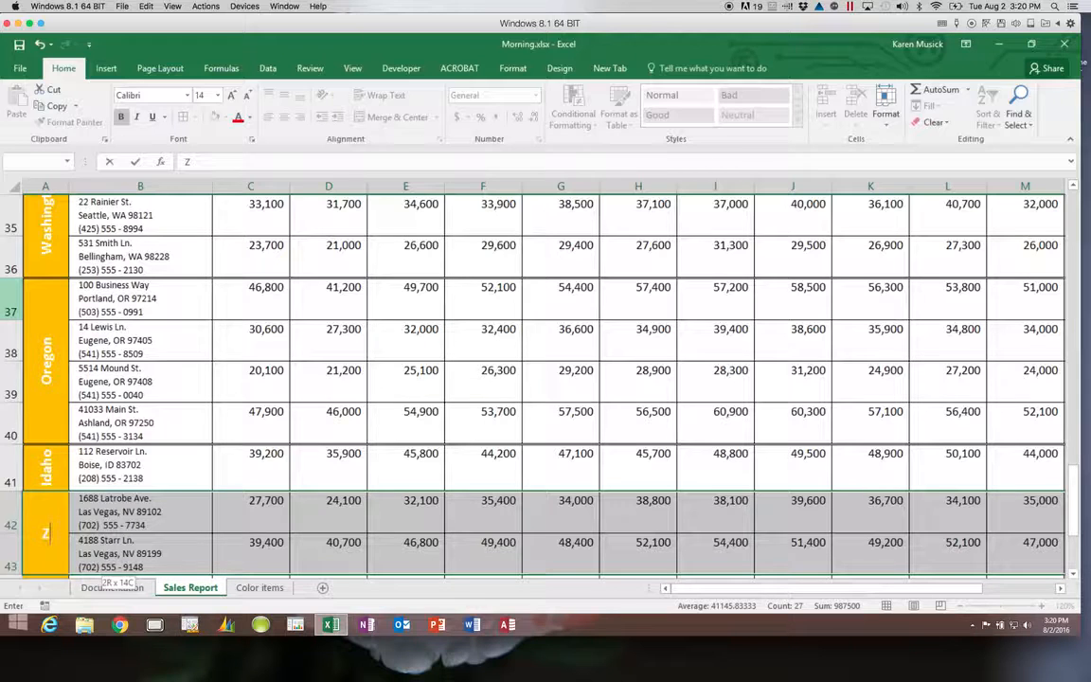
pyautogui.press('BackSpace')
pyautogui.write('Nevada')
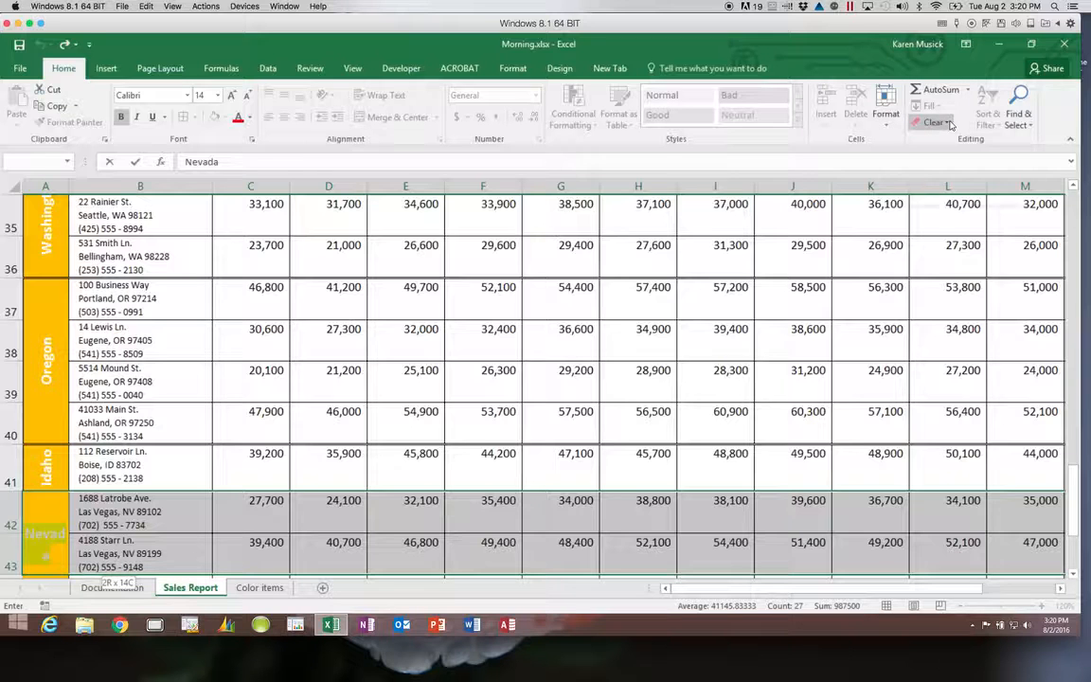
pyautogui.click(284, 526)
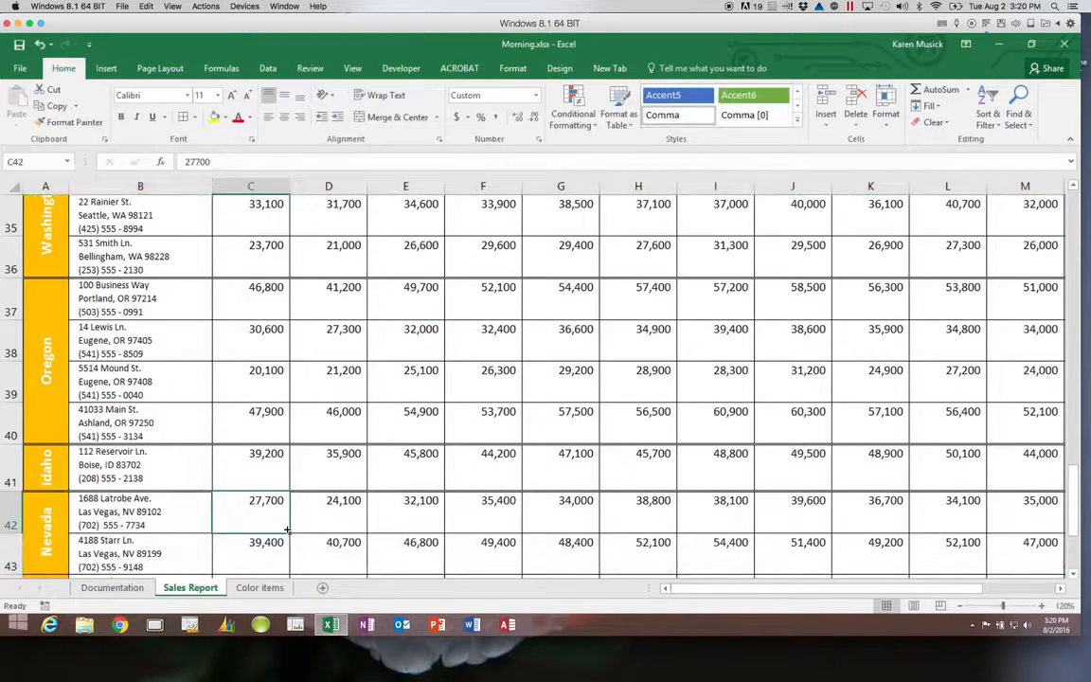
# Select the Nevada block A42:N43 on the Sales Report sheet.
pyautogui.click(52, 533)
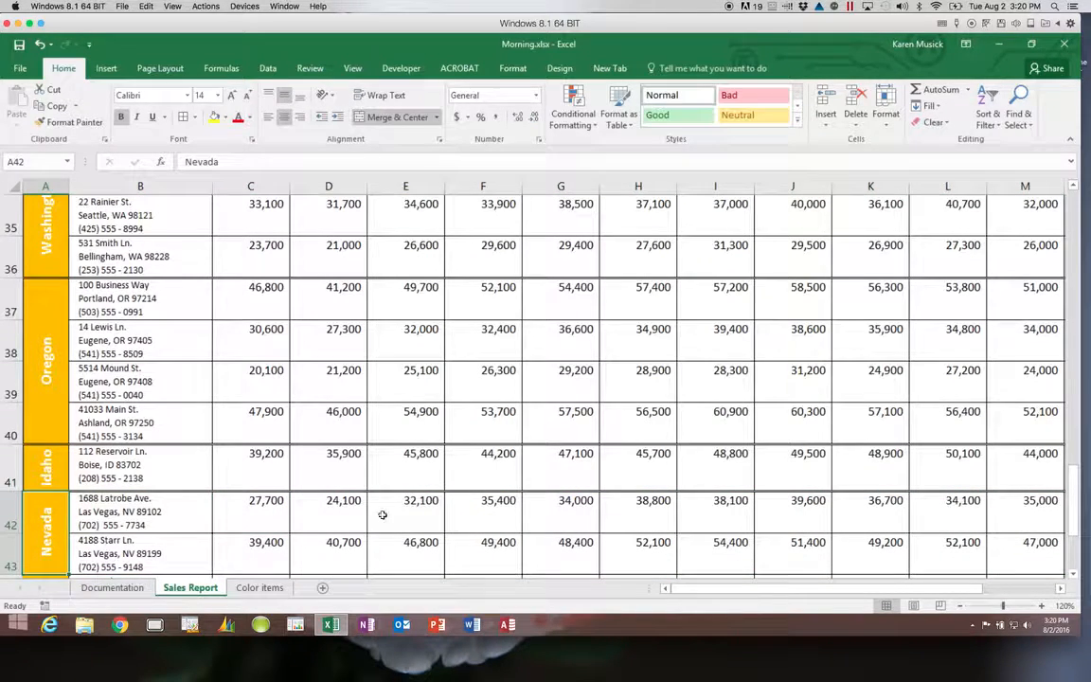
pyautogui.click(1011, 589)
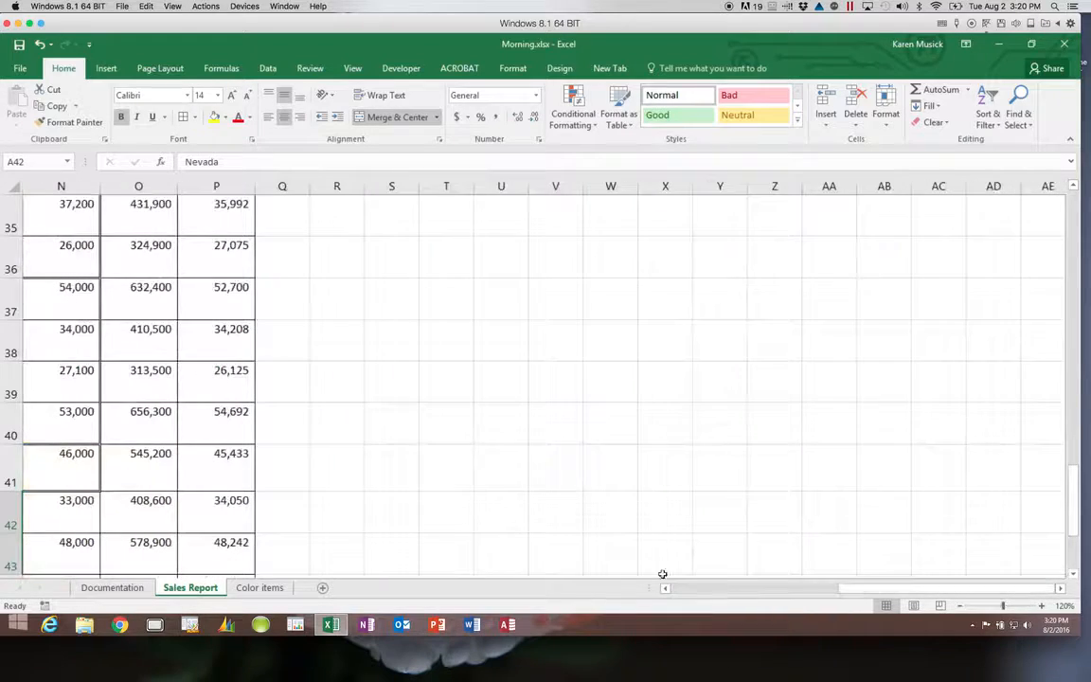
pyautogui.keyDown('shift'); pyautogui.click(74, 559); pyautogui.keyUp('shift')
pyautogui.write('Z')
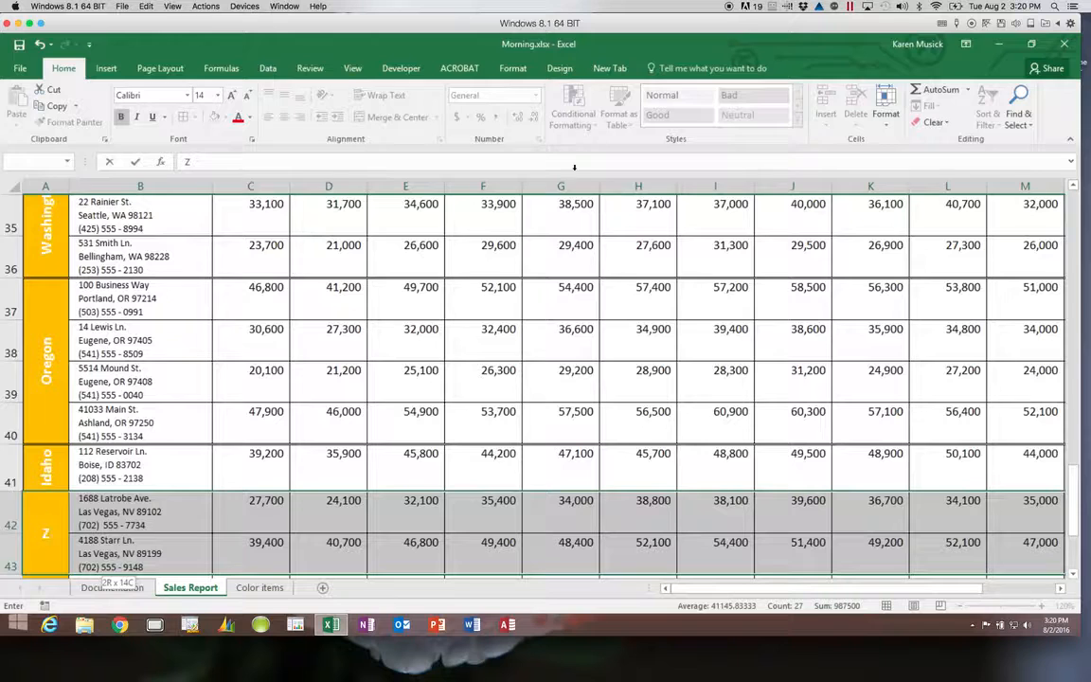
pyautogui.click(888, 119)
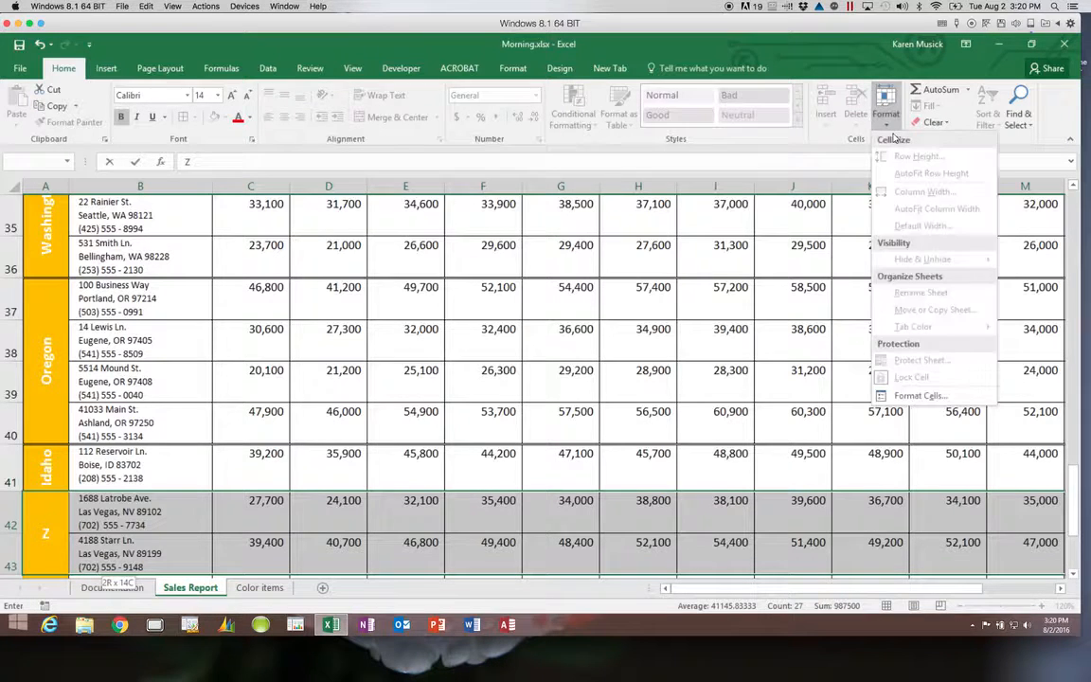
pyautogui.click(917, 395)
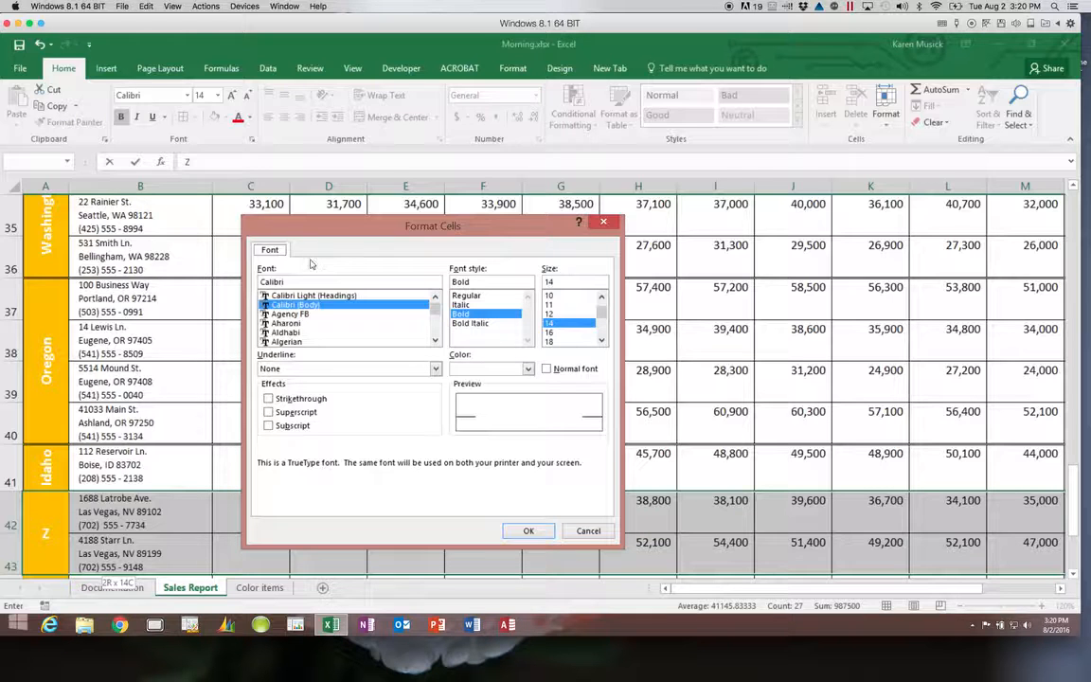
pyautogui.click(586, 531)
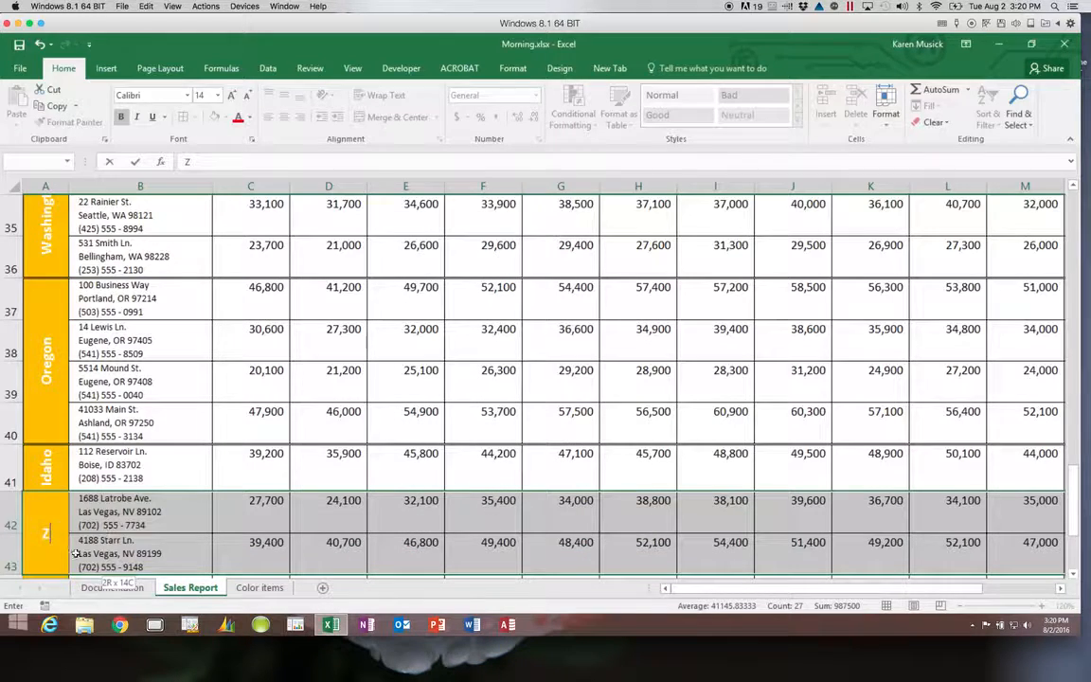
pyautogui.rightClick(81, 551)
pyautogui.click(97, 535)
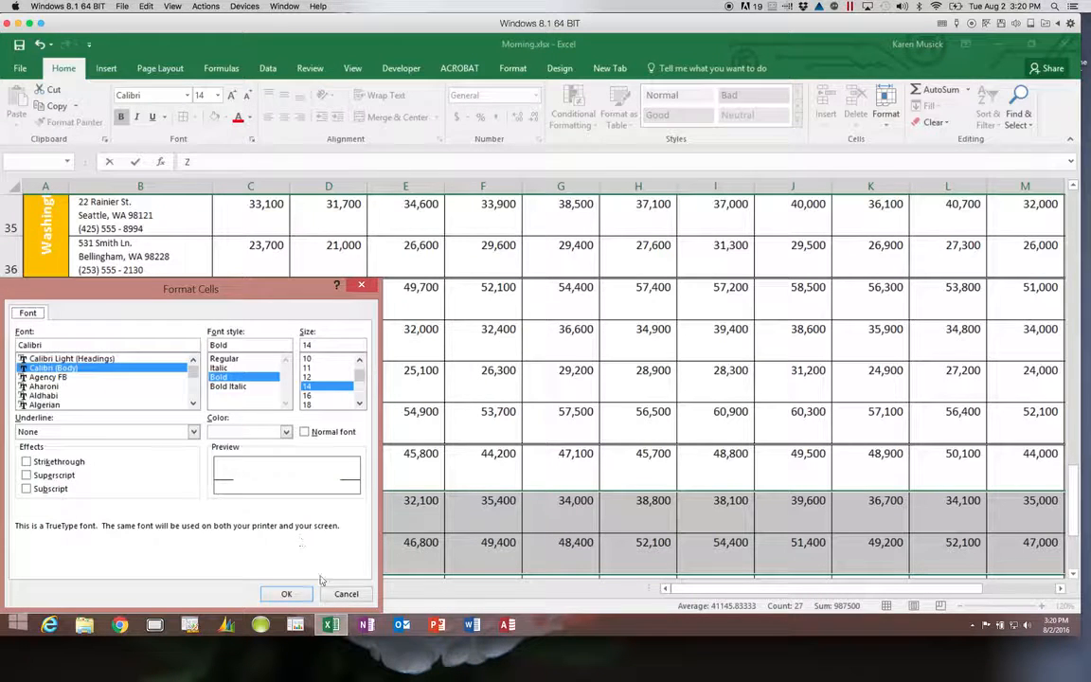
pyautogui.click(286, 593)
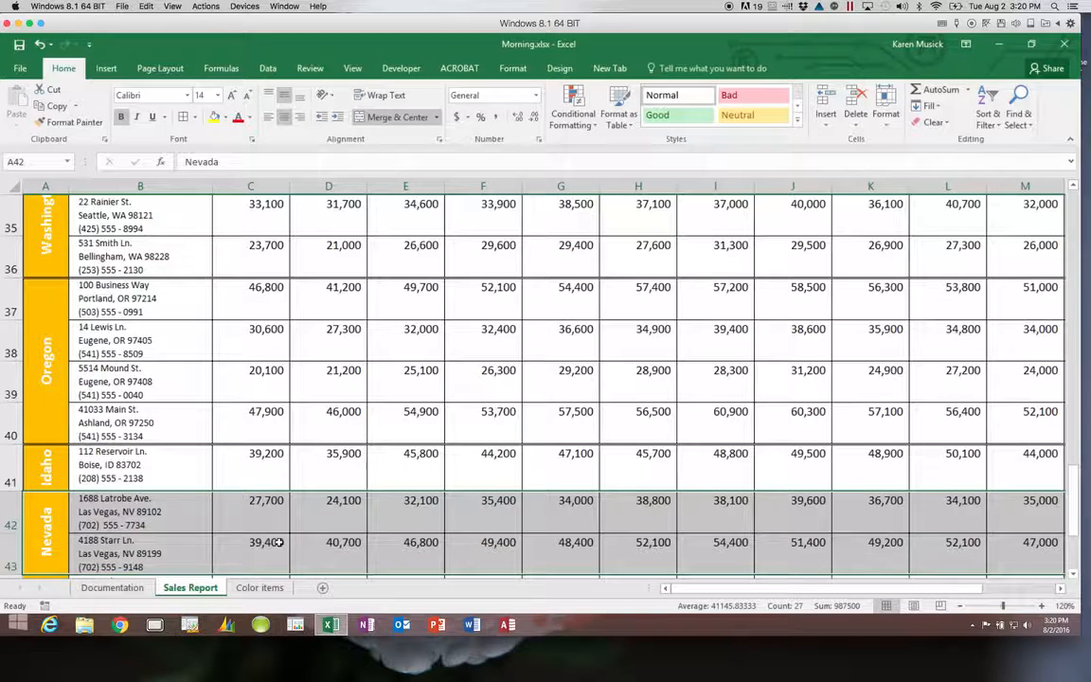
pyautogui.click(885, 114)
pyautogui.click(920, 394)
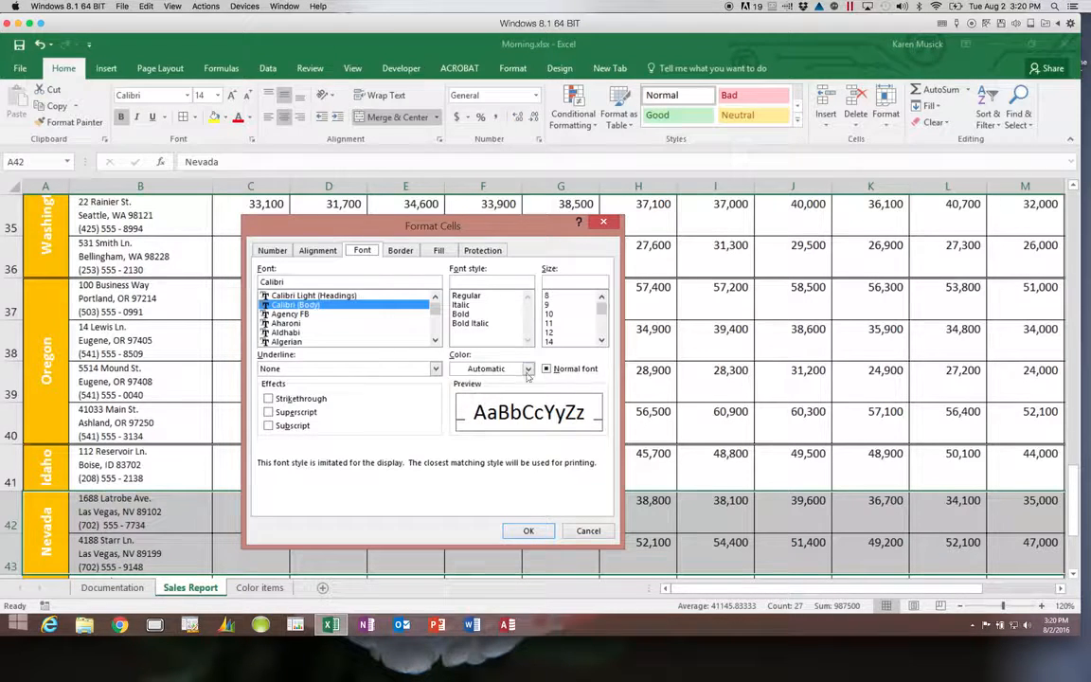
pyautogui.click(399, 251)
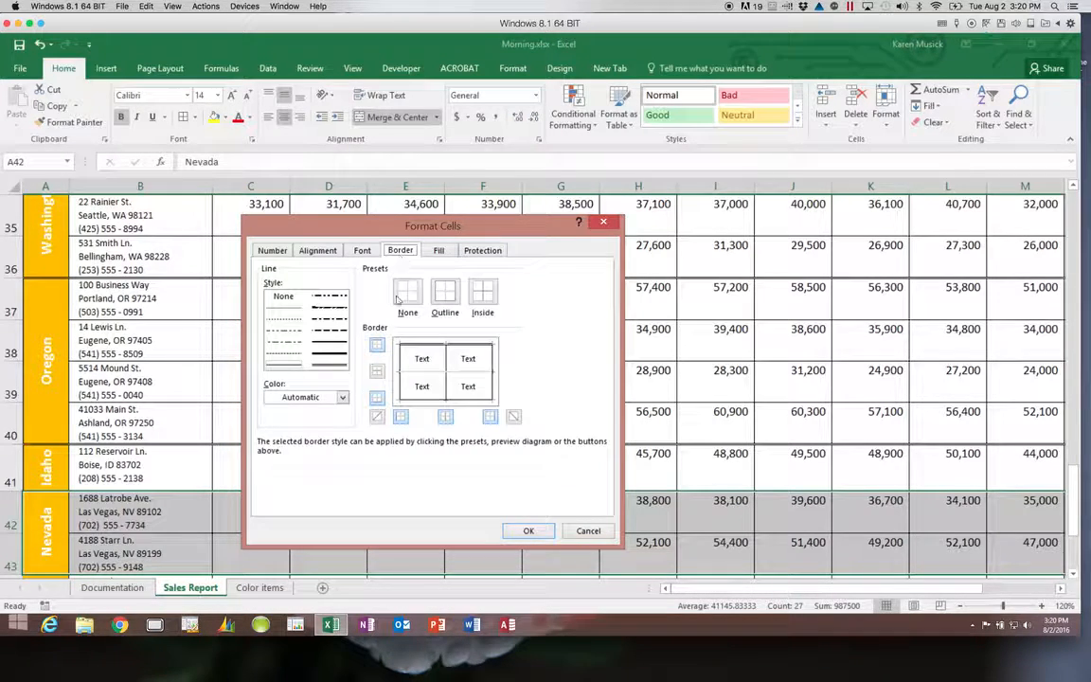
pyautogui.click(437, 373)
pyautogui.click(445, 287)
pyautogui.click(445, 371)
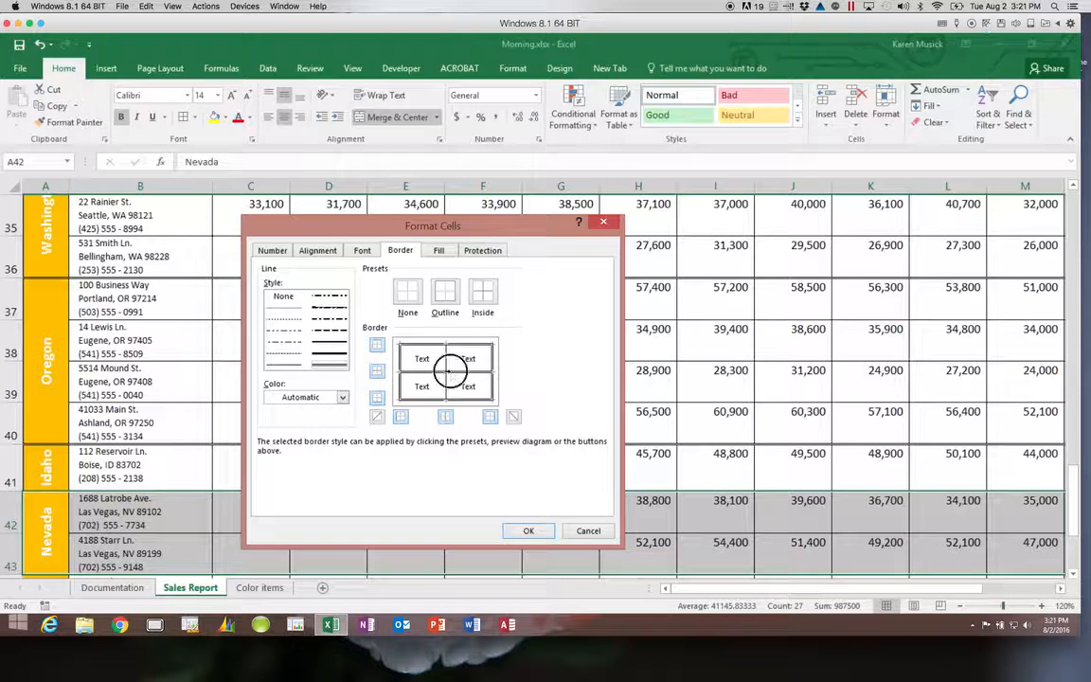
pyautogui.click(445, 371)
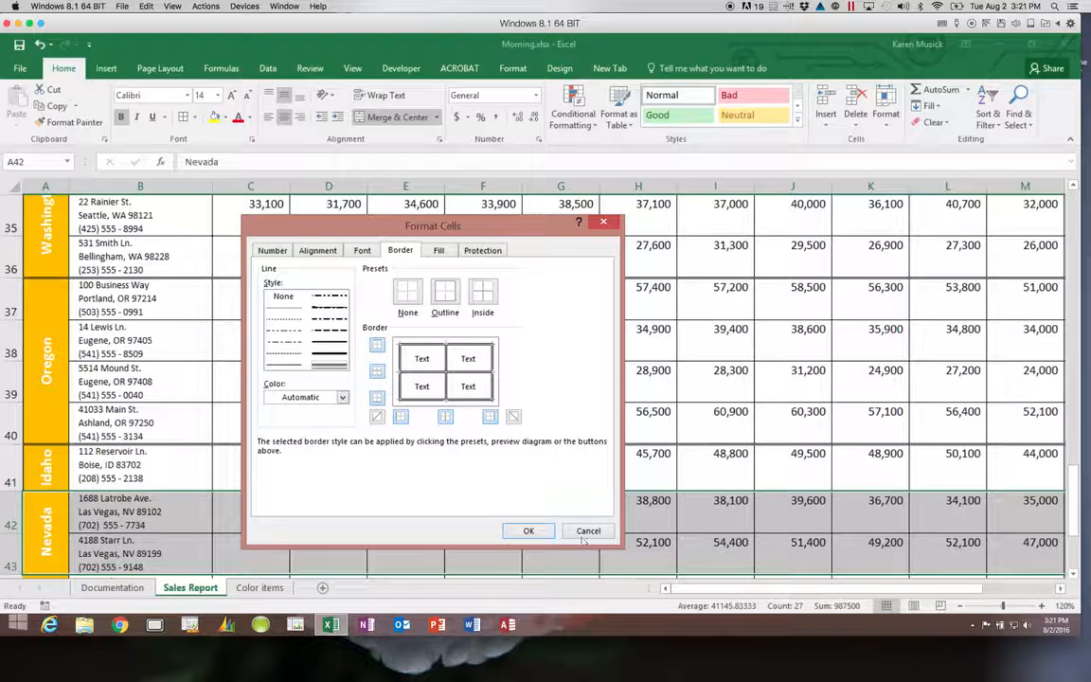
pyautogui.press('Return')
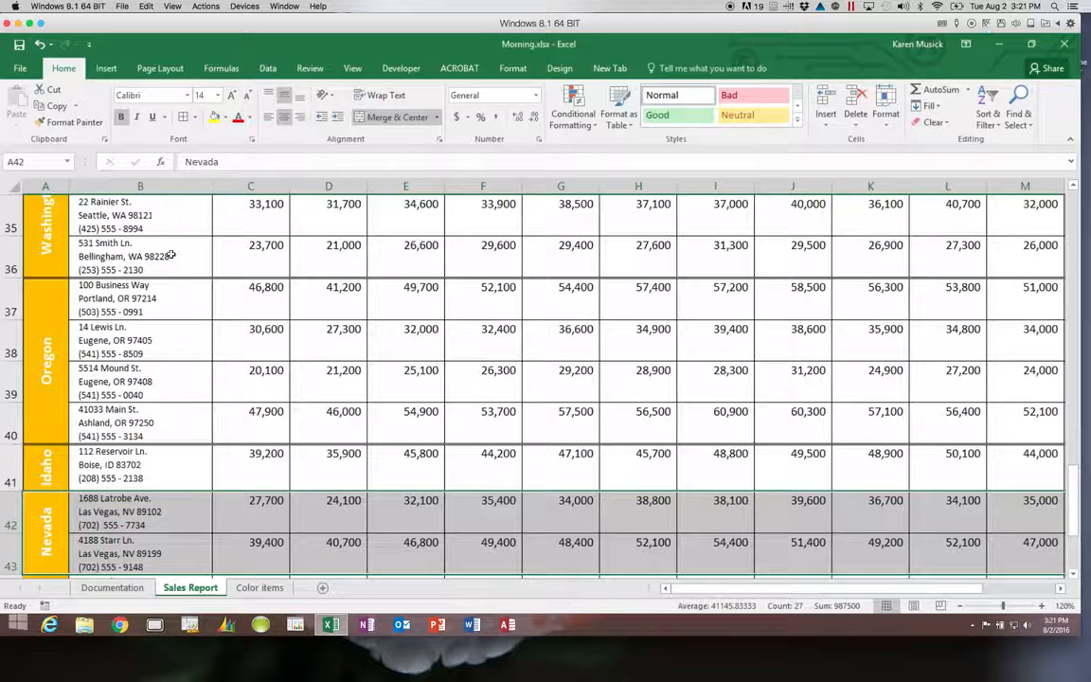
# Apply a double-line outline border around the selected Nevada block A42:N43.
pyautogui.click(252, 140)
pyautogui.click(396, 250)
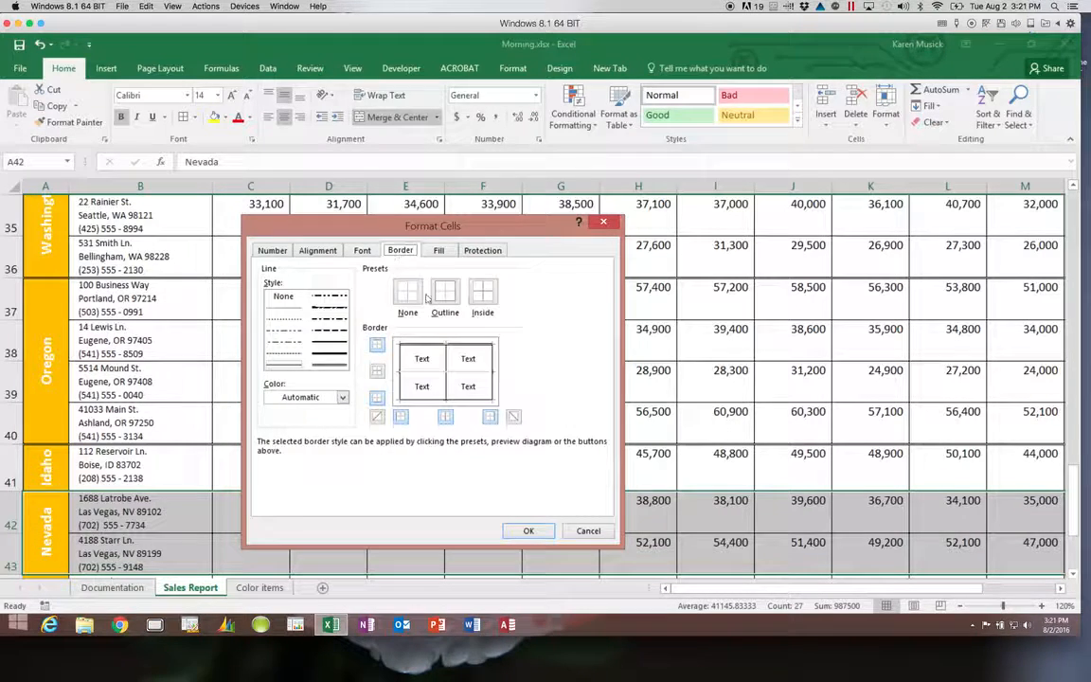
pyautogui.click(444, 292)
pyautogui.click(536, 531)
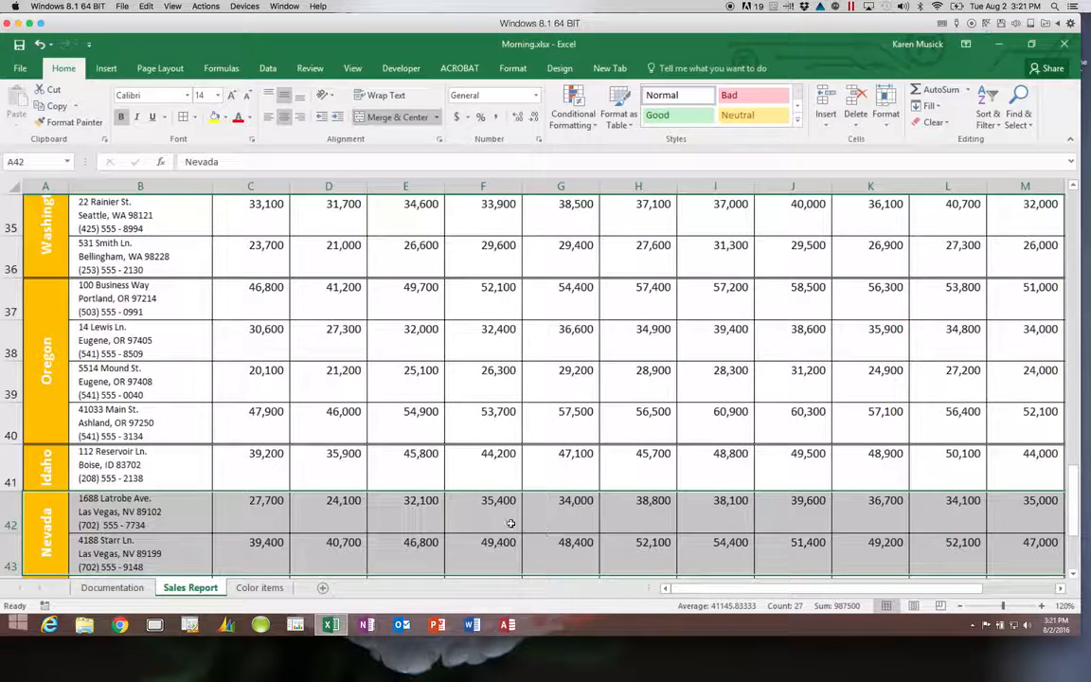
# Apply a double-line outline border around the Colorado block A44:N46.
pyautogui.scroll(-4, 1075, 584)
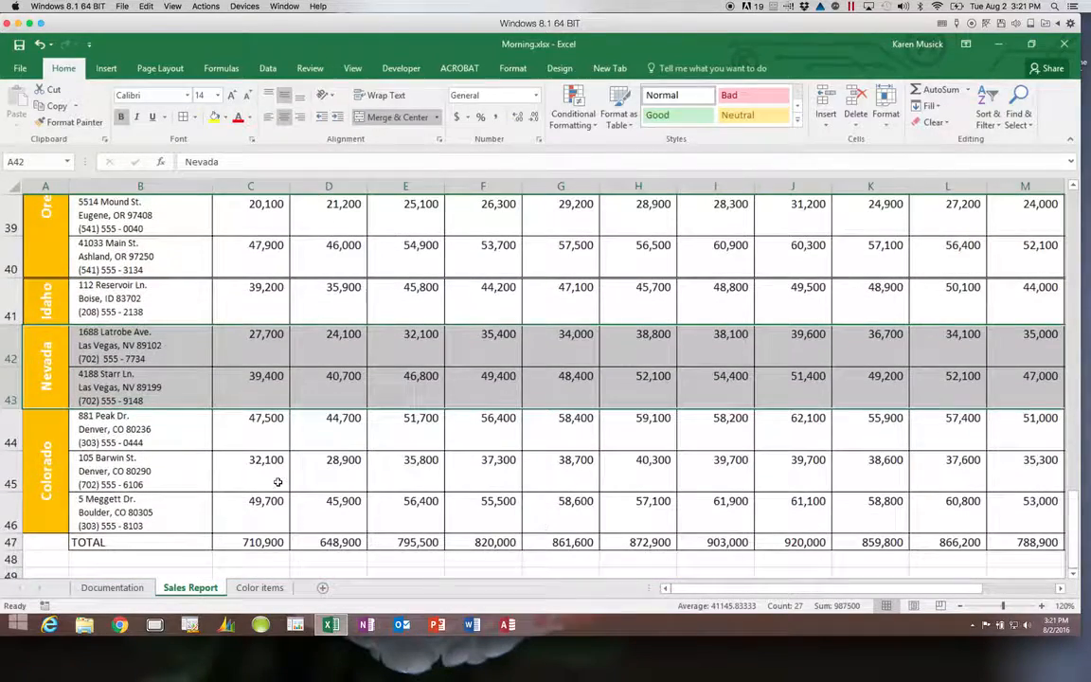
pyautogui.click(46, 417)
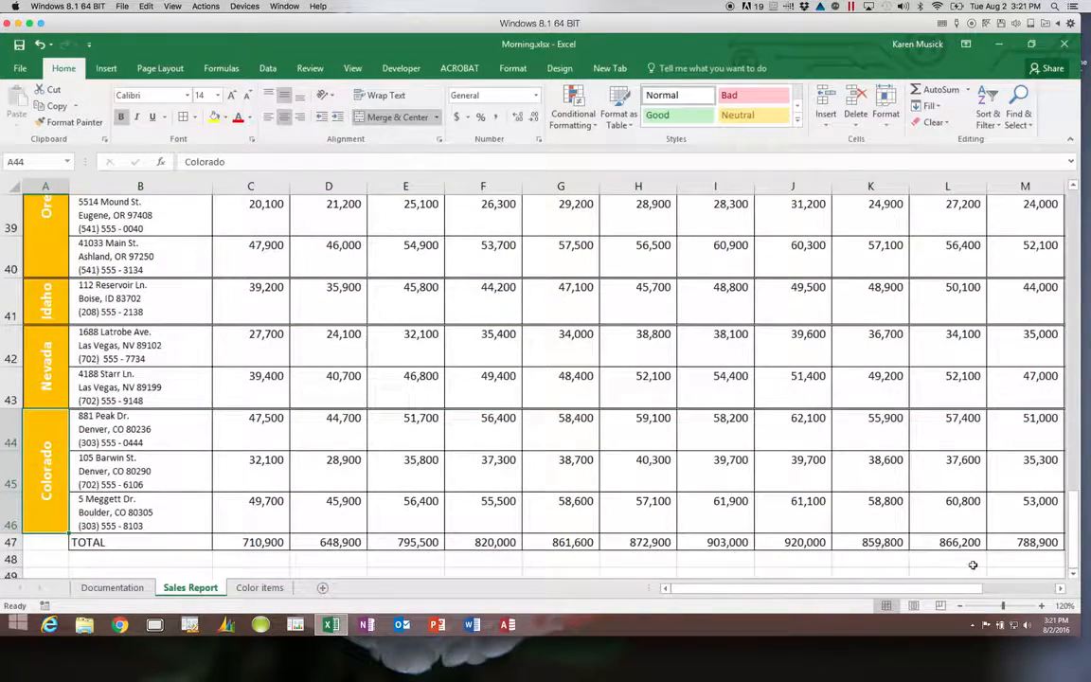
pyautogui.click(1023, 592)
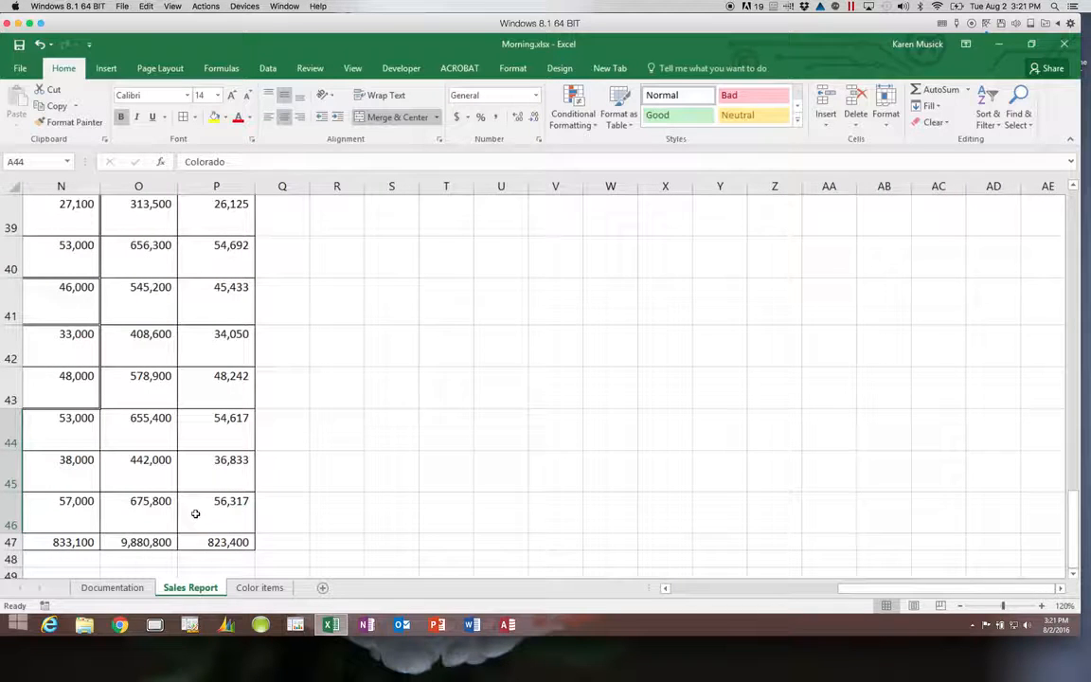
pyautogui.keyDown('shift'); pyautogui.click(68, 518); pyautogui.keyUp('shift')
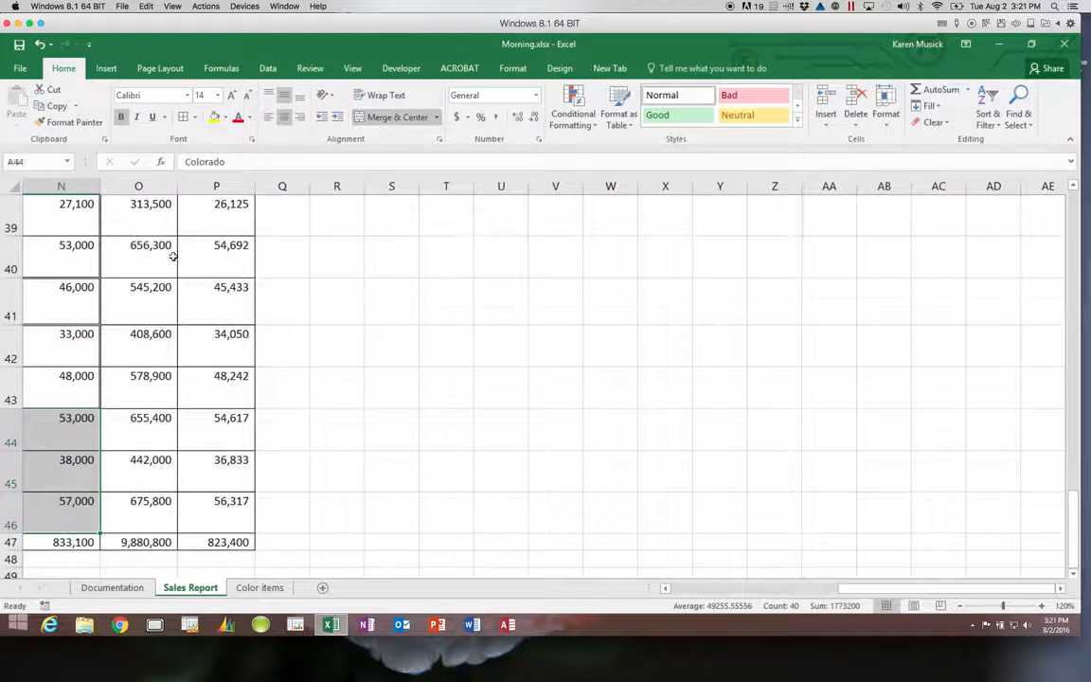
pyautogui.click(246, 139)
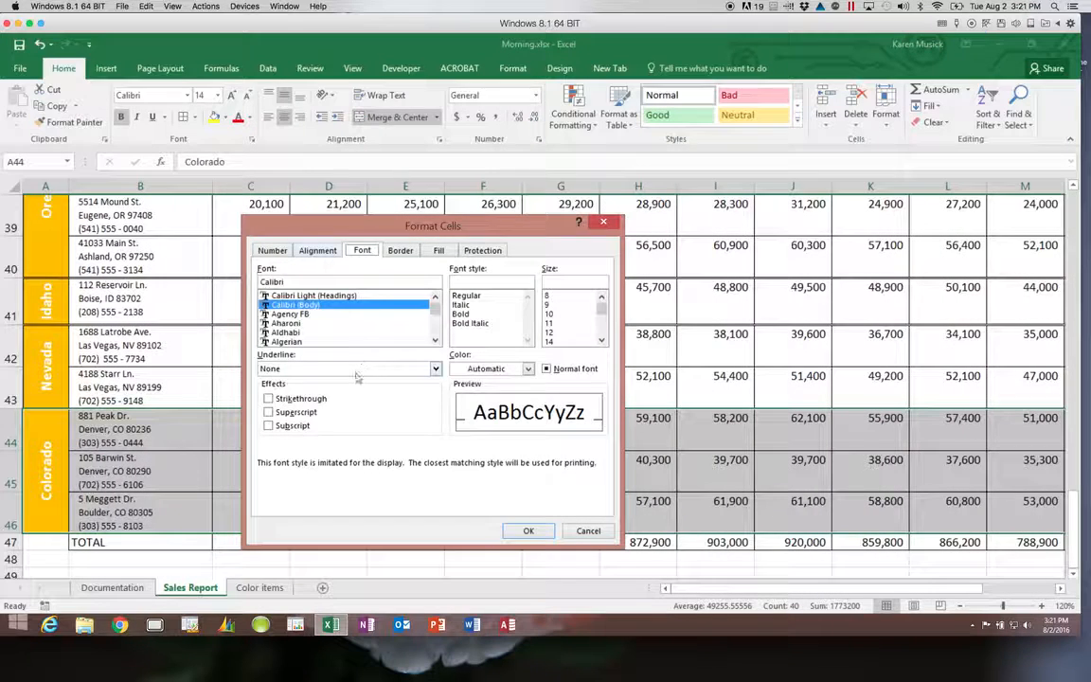
pyautogui.click(400, 250)
pyautogui.click(331, 365)
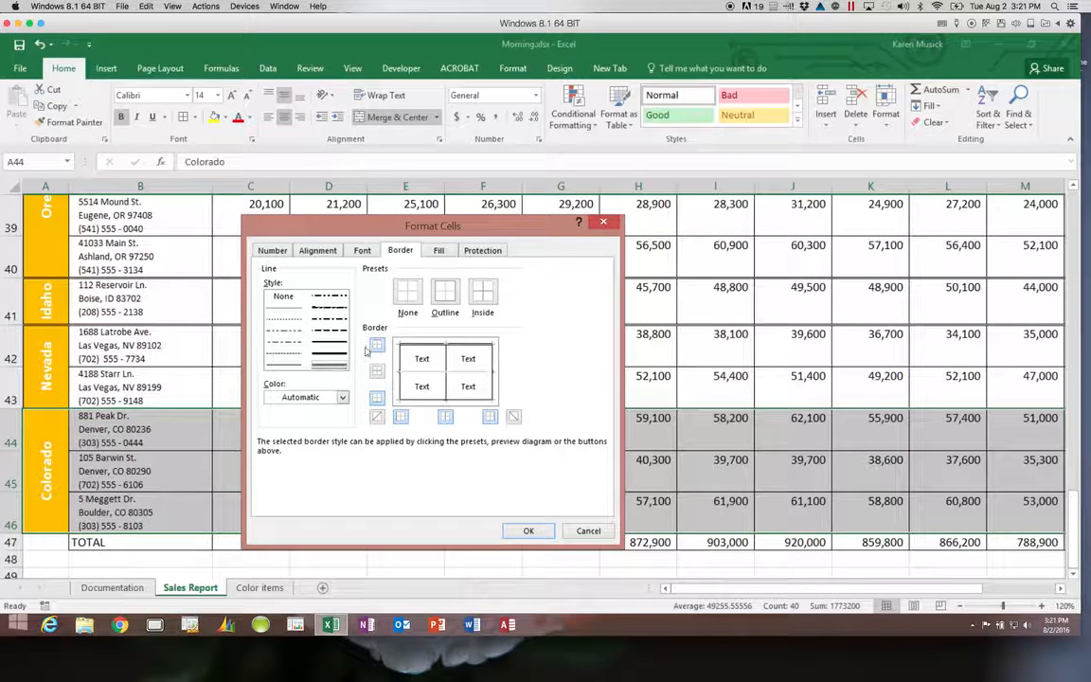
pyautogui.click(439, 299)
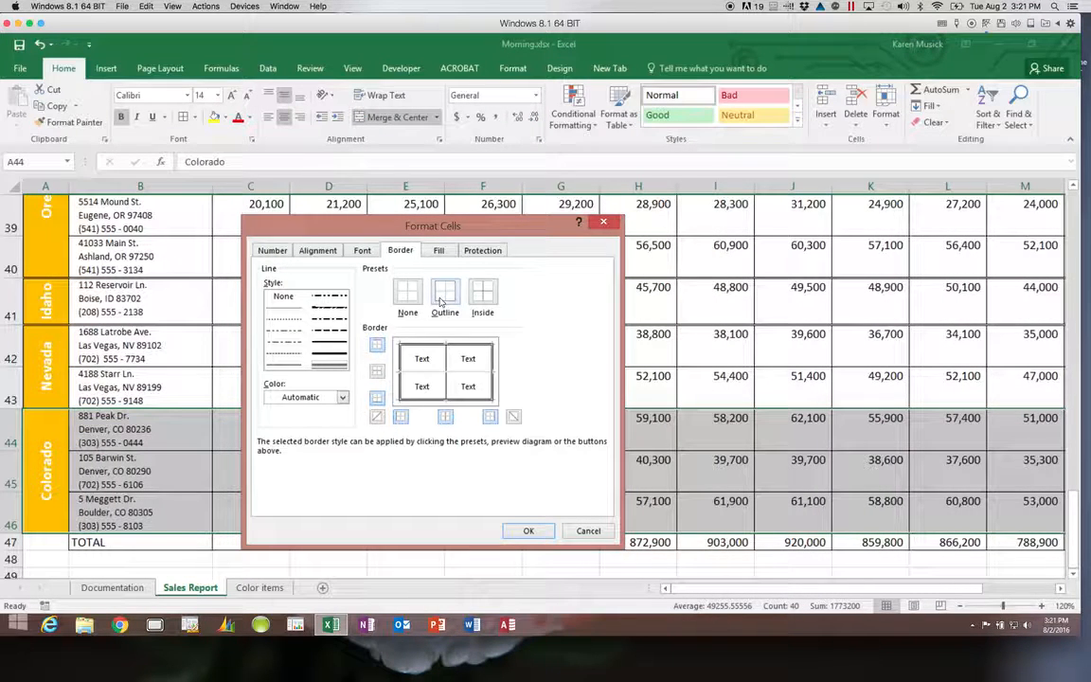
pyautogui.click(527, 531)
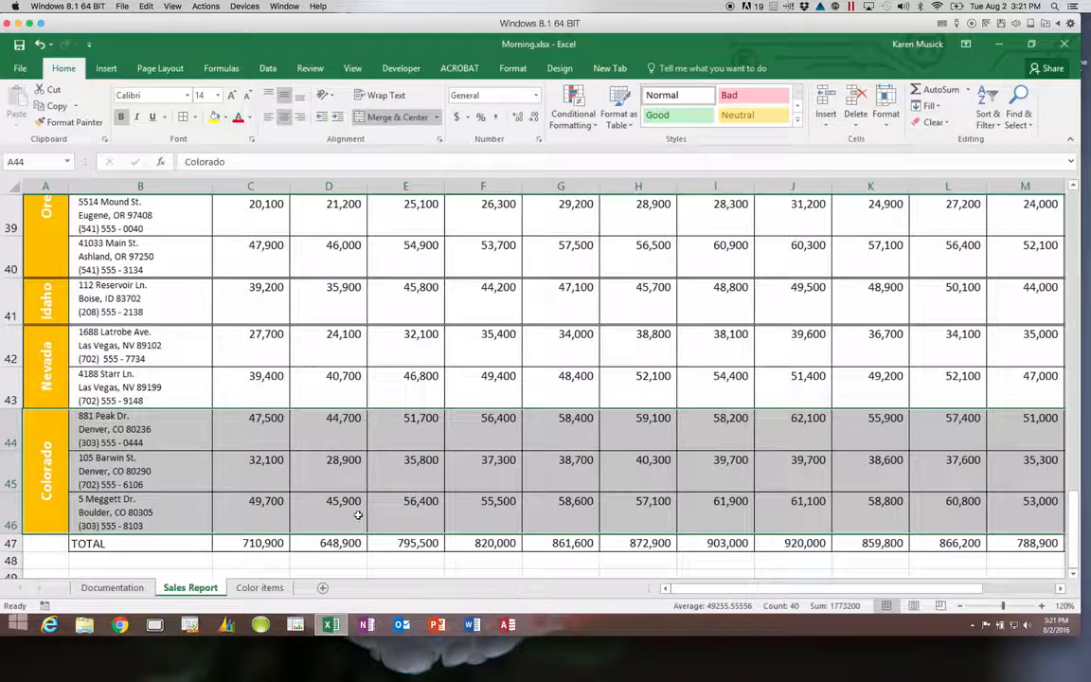